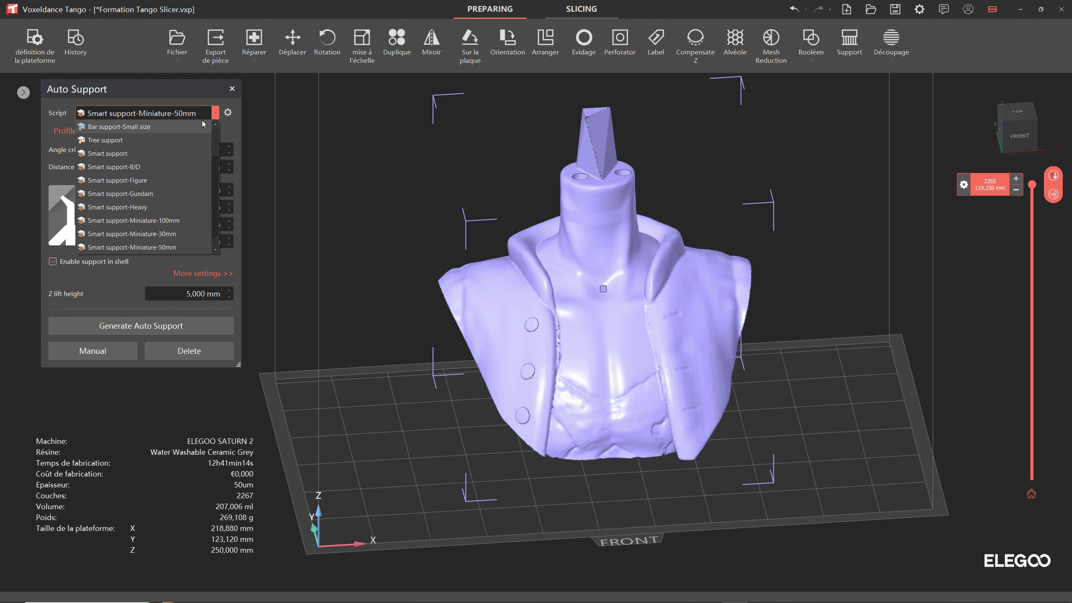
- Generate automatic supports on the bust with the Bar support-Small size script and inspect them around the model
{"action": "scroll", "coordinate": [132, 129], "scroll_direction": "up", "scroll_amount": 3}
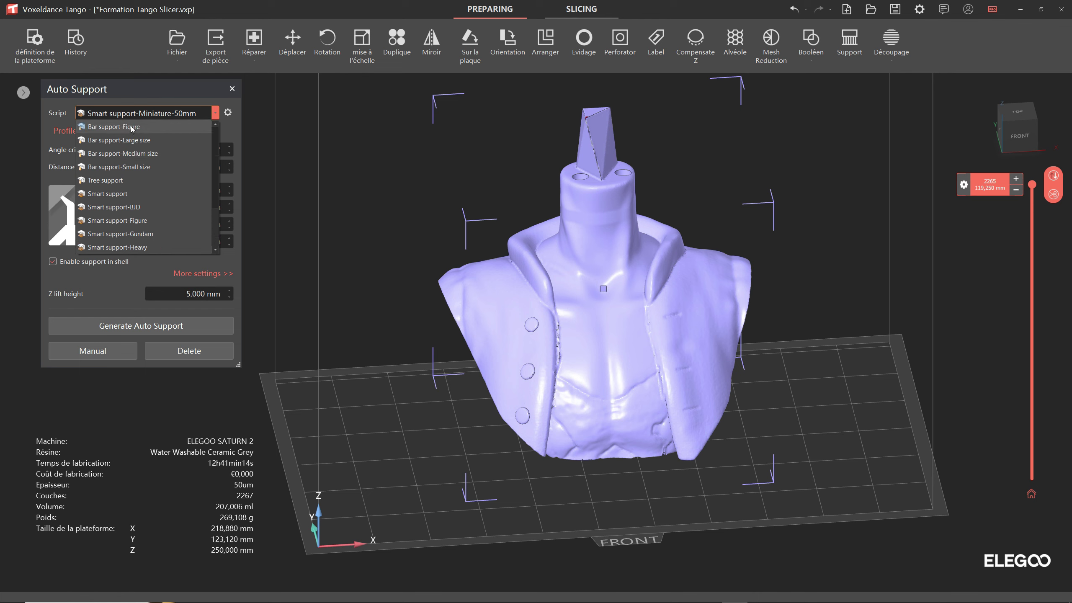
{"action": "left_click", "coordinate": [136, 166]}
{"action": "left_click", "coordinate": [141, 325]}
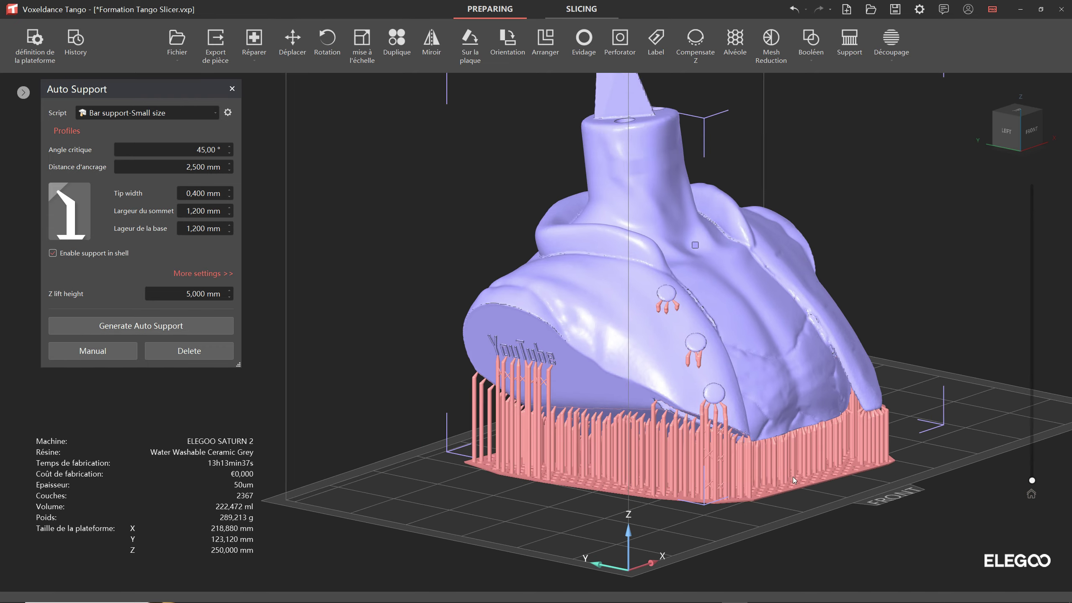
{"action": "right_click_drag", "start_coordinate": [792, 476], "coordinate": [880, 443]}
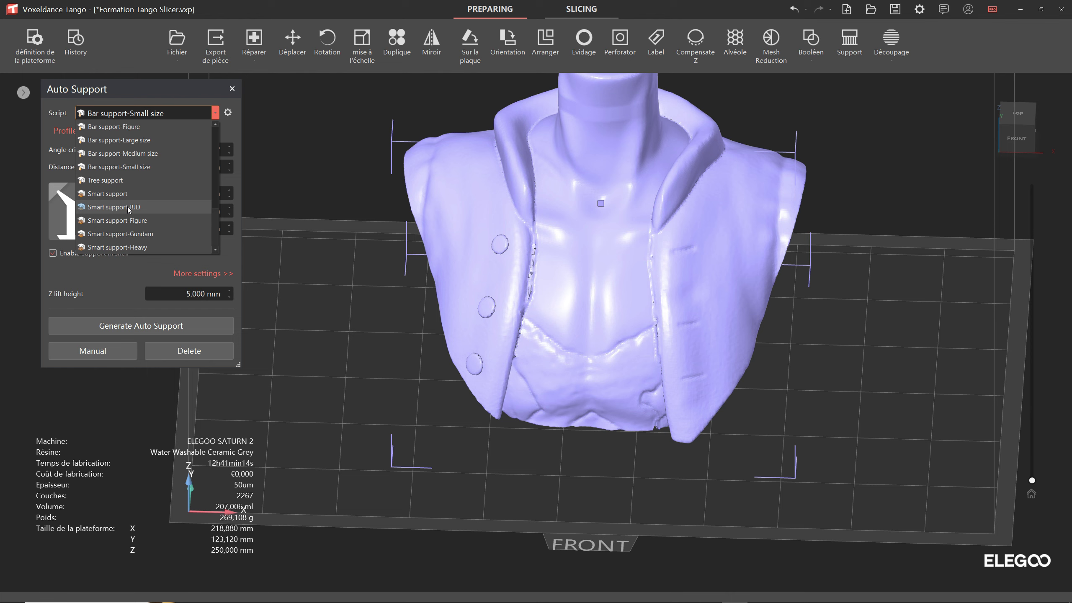
- Look through the support scripts and select Smart support-Figure
{"action": "scroll", "coordinate": [132, 210], "scroll_direction": "down", "scroll_amount": 2}
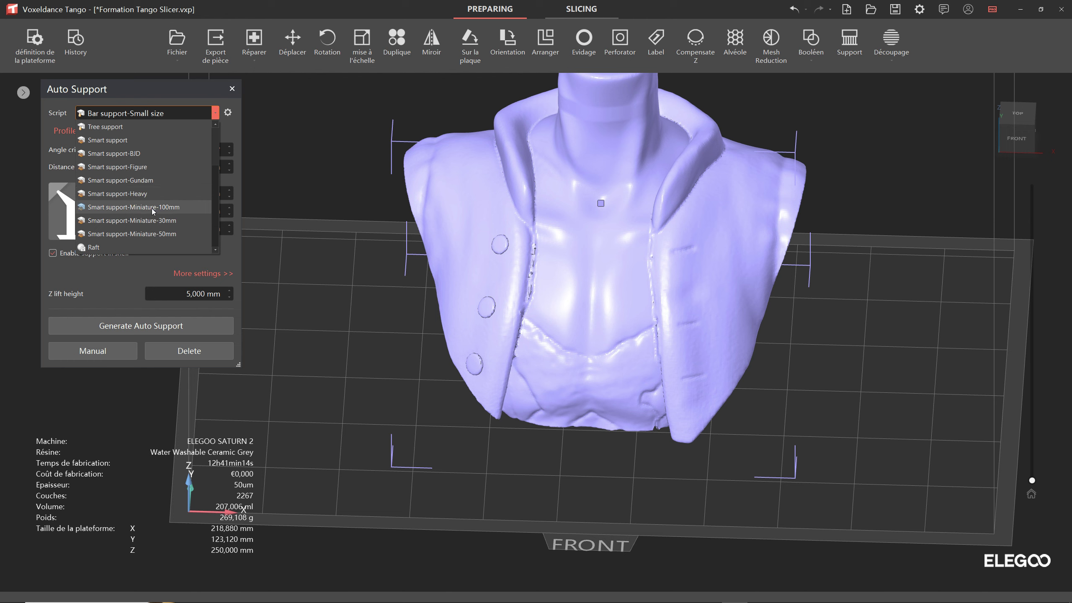
{"action": "left_click", "coordinate": [128, 281]}
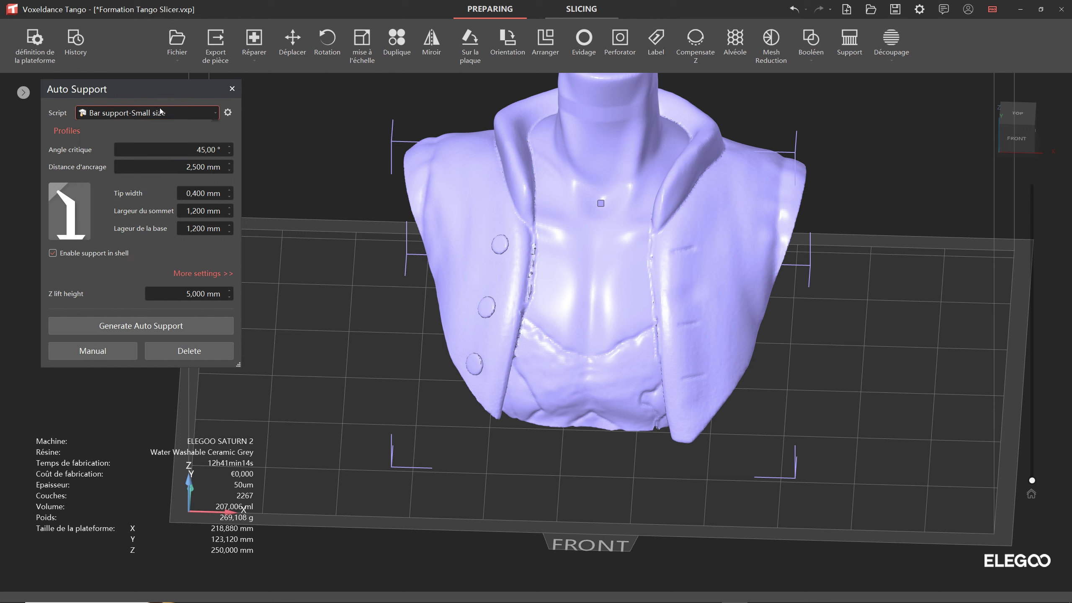
{"action": "left_click", "coordinate": [181, 112]}
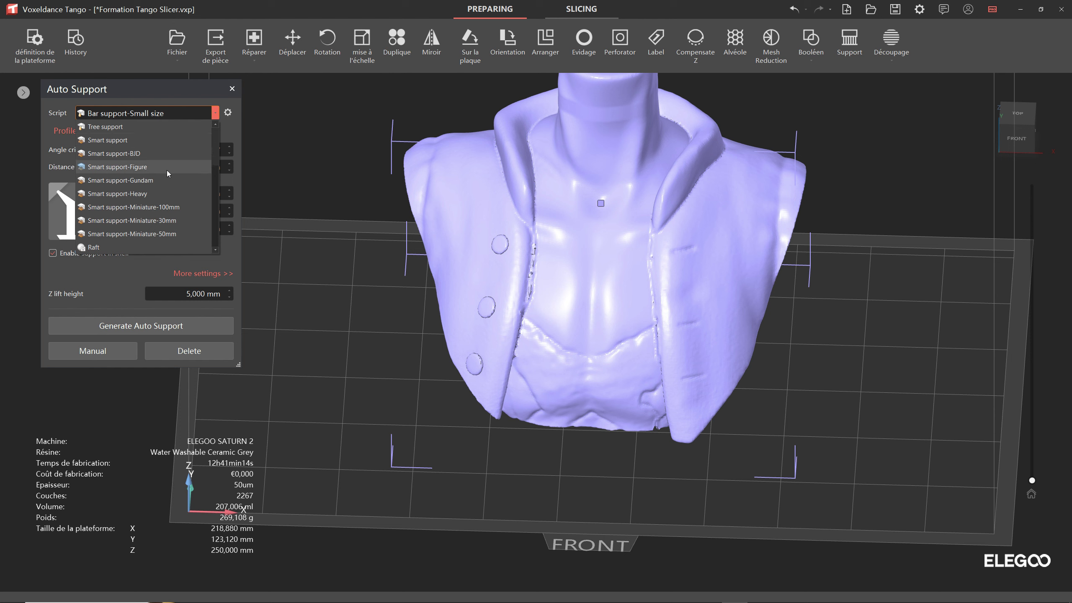
{"action": "left_click", "coordinate": [139, 167]}
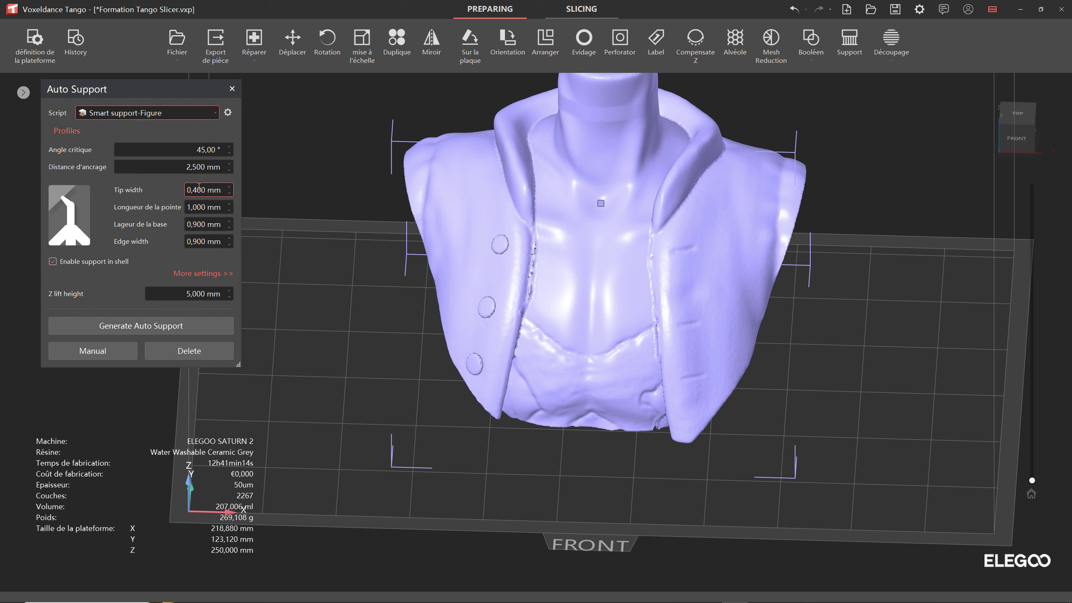
- Switch the support script to Smart support-Miniature-30mm
{"action": "left_click", "coordinate": [187, 112]}
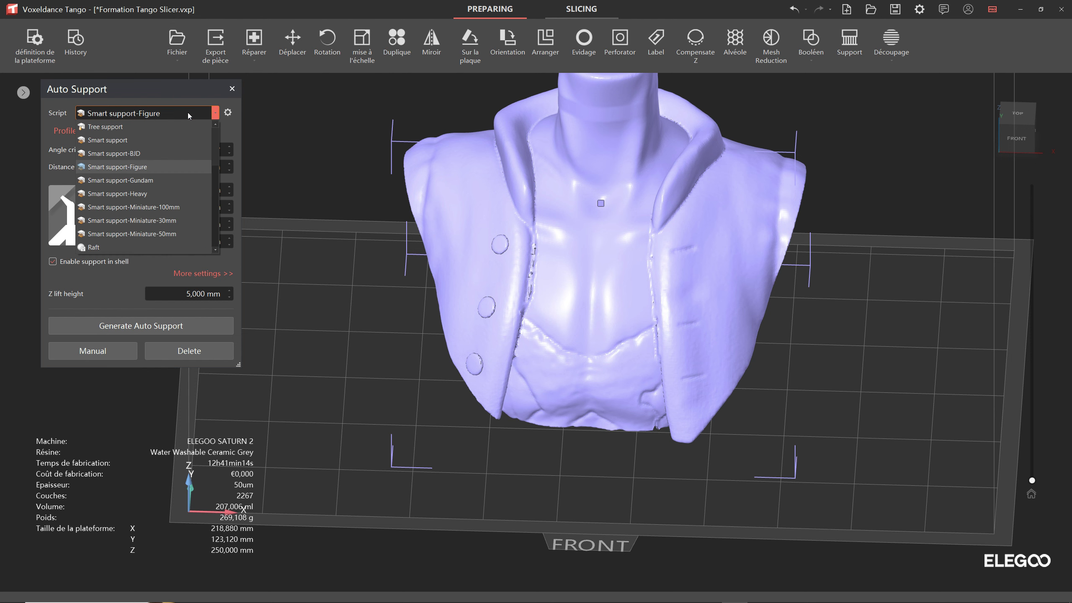
{"action": "left_click", "coordinate": [183, 218]}
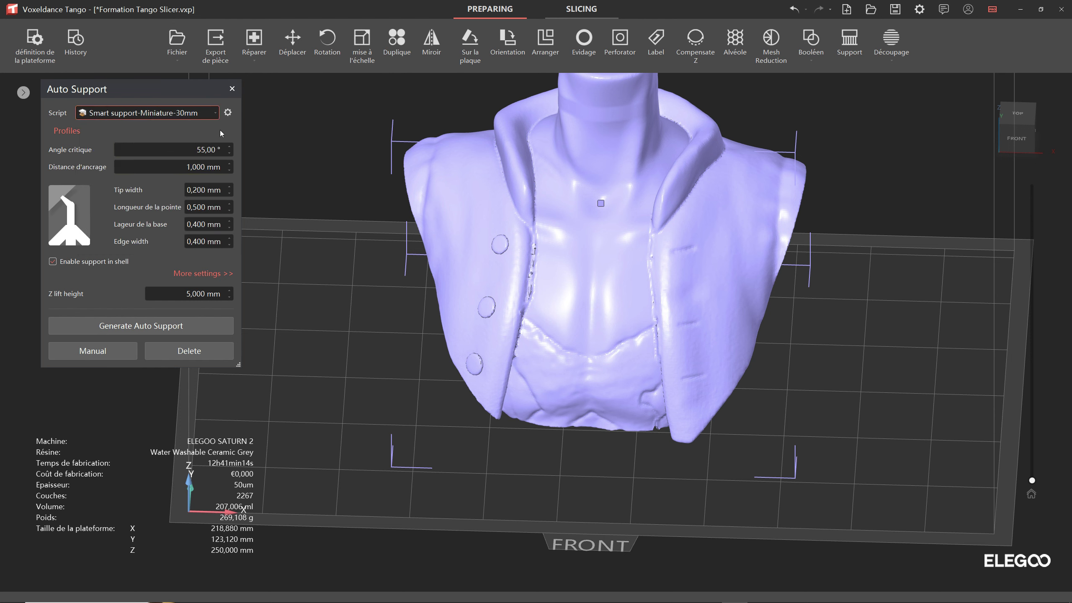
{"action": "left_click", "coordinate": [198, 112]}
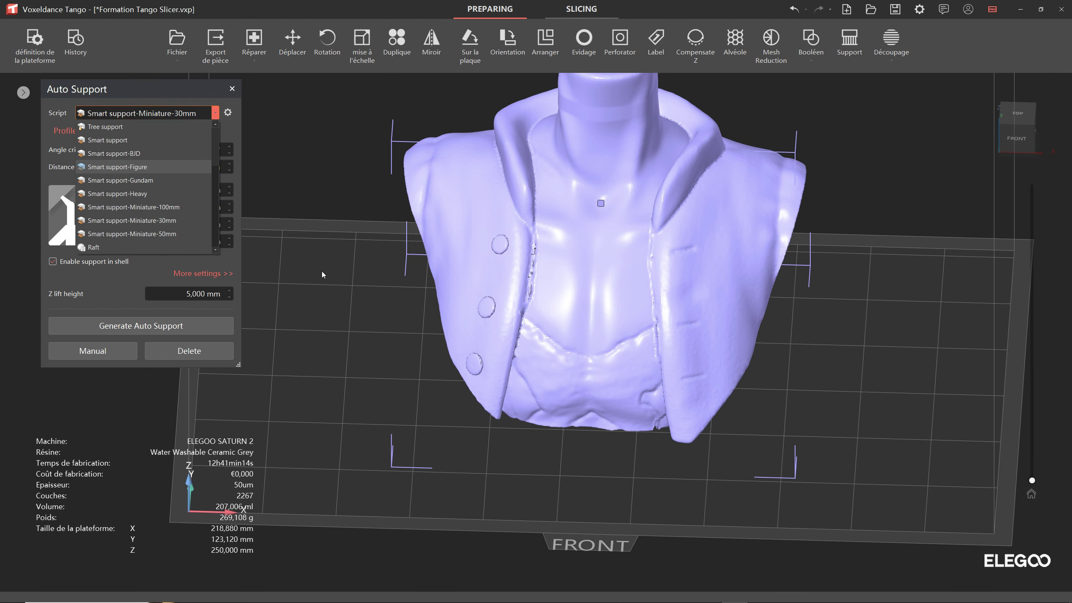
{"action": "left_click", "coordinate": [201, 118]}
{"action": "left_click", "coordinate": [200, 116]}
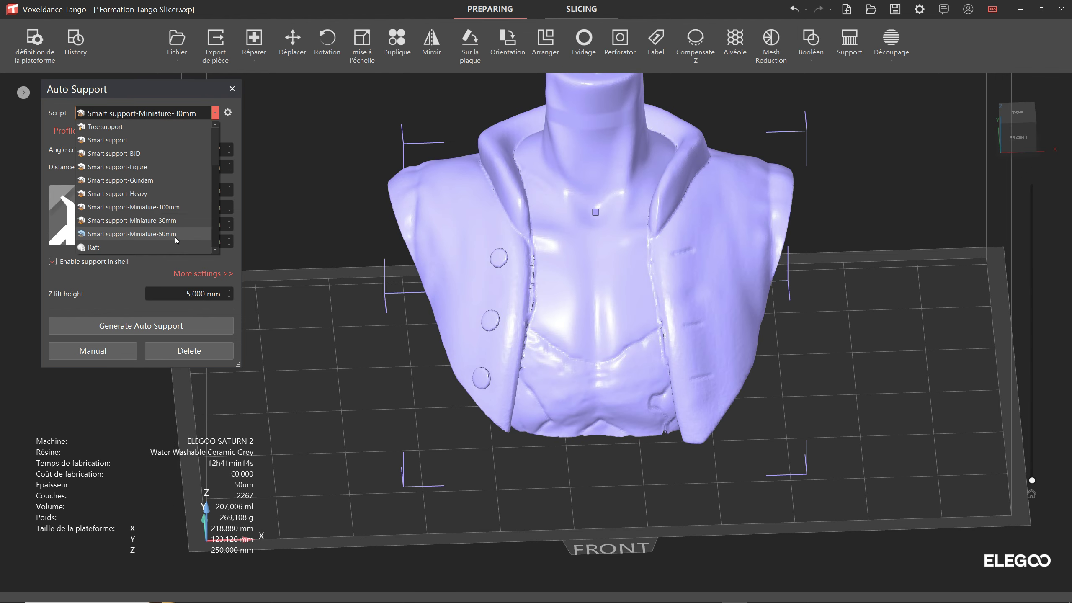
{"action": "left_click", "coordinate": [131, 219]}
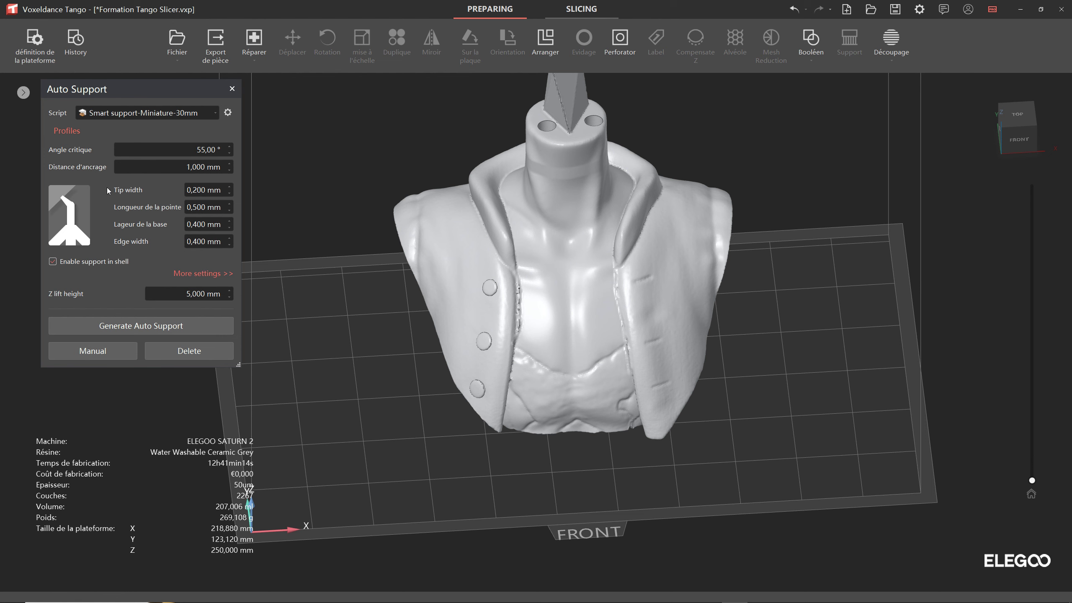
- Review the Anchor, Connection, Bar and Base parameters in the detailed settings of the Smart support-Miniature-30mm script
{"action": "right_click_drag", "start_coordinate": [389, 266], "coordinate": [428, 244]}
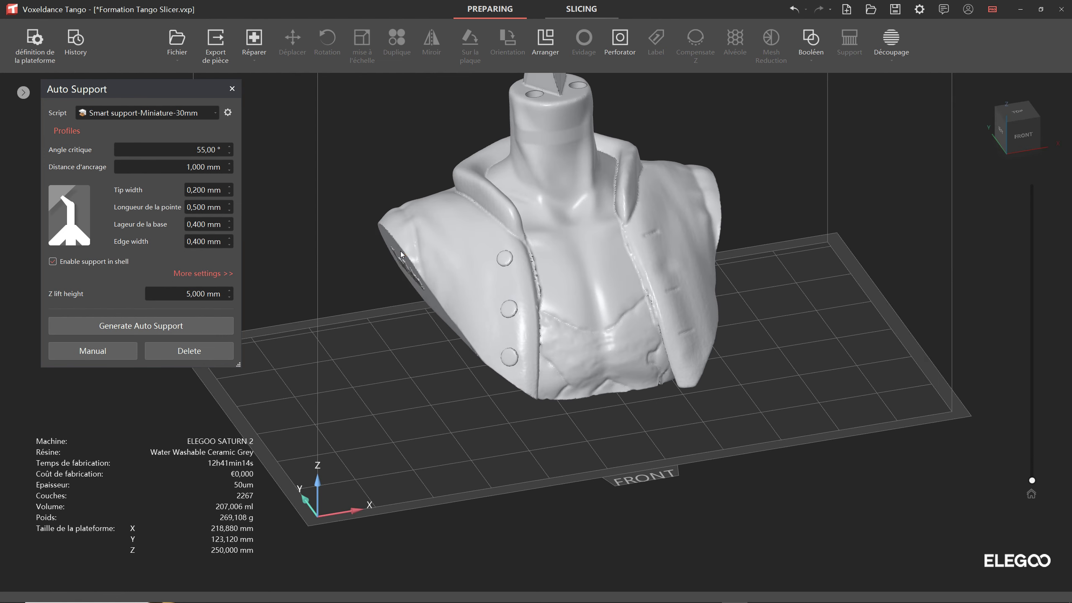
{"action": "left_click", "coordinate": [194, 275]}
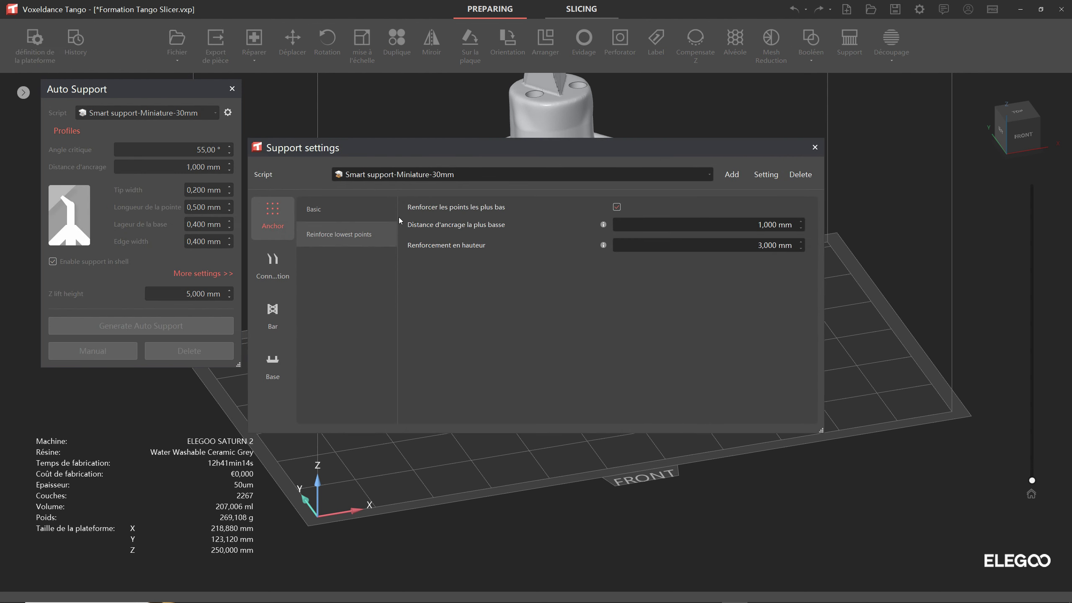
{"action": "left_click", "coordinate": [347, 206]}
{"action": "left_click", "coordinate": [343, 230]}
{"action": "left_click", "coordinate": [272, 268]}
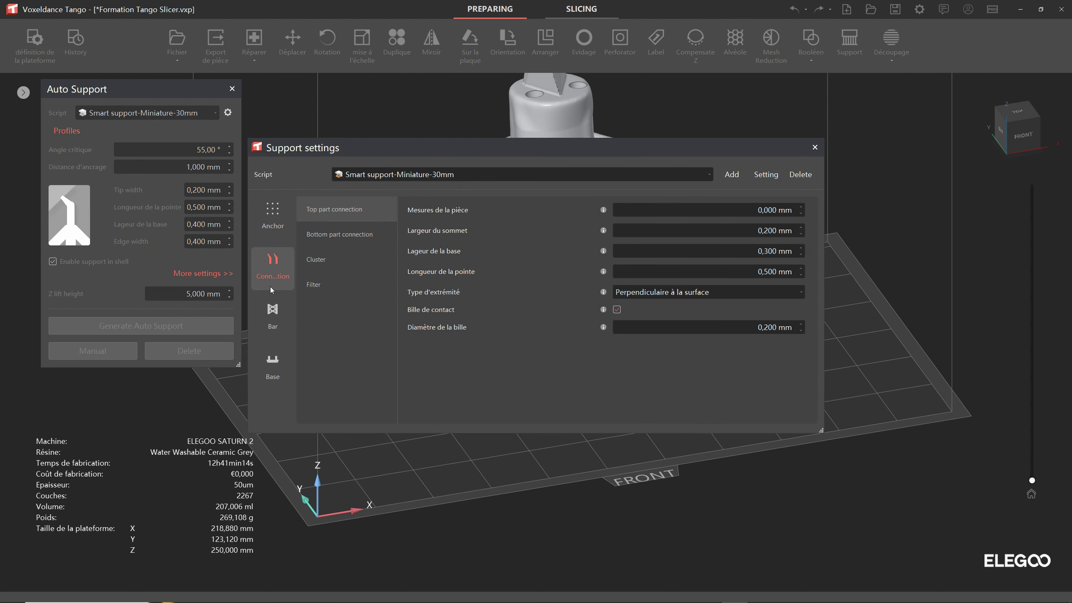
{"action": "left_click", "coordinate": [272, 317]}
{"action": "left_click", "coordinate": [272, 363]}
{"action": "left_click", "coordinate": [273, 265]}
{"action": "left_click", "coordinate": [273, 215]}
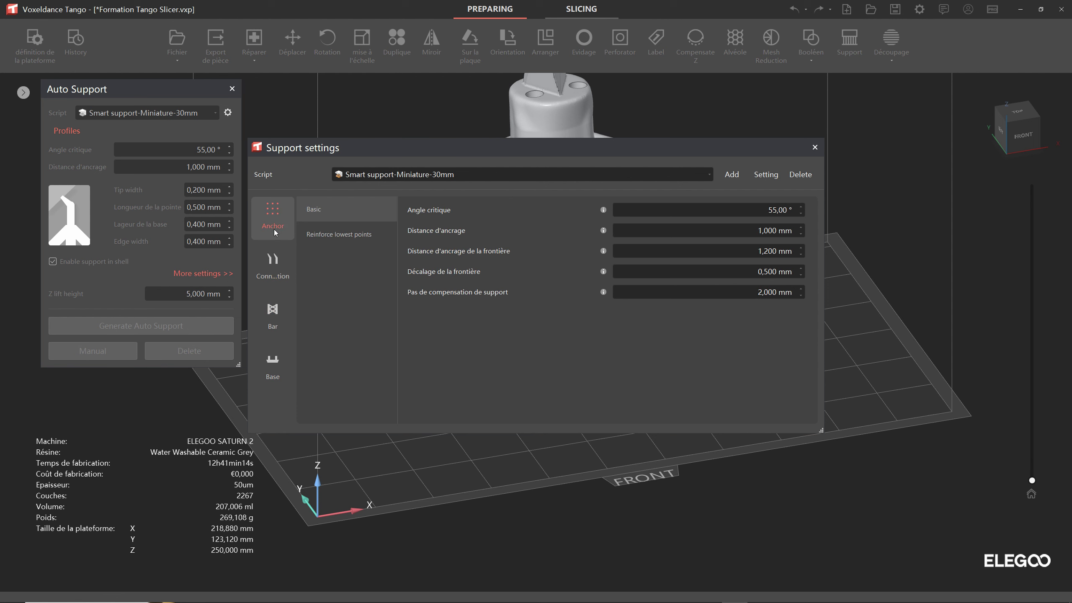
{"action": "left_click", "coordinate": [814, 147]}
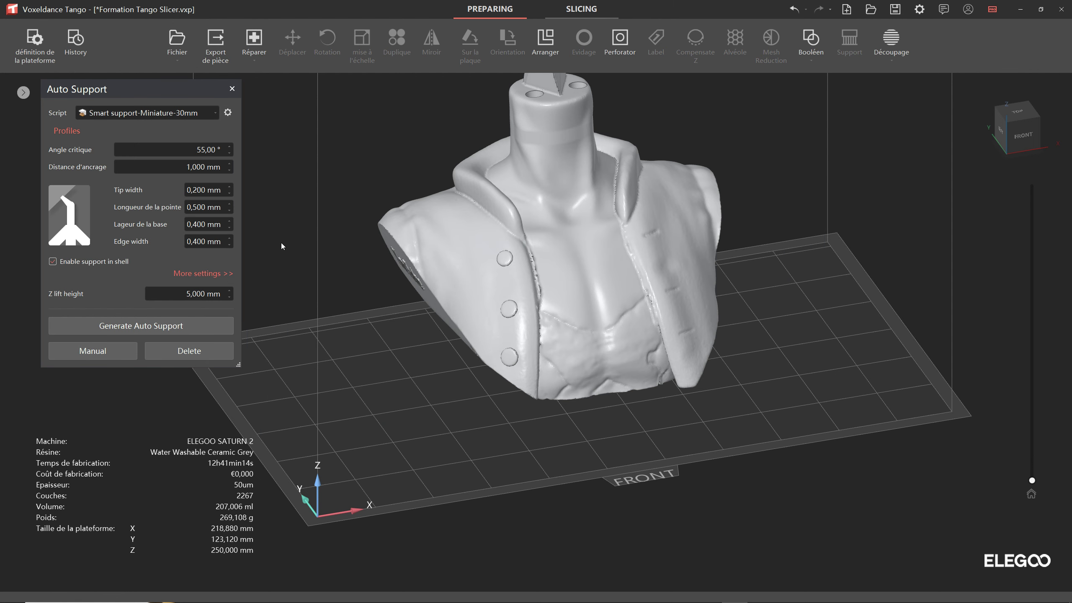
- Select the bust and check its dimensions with the Scale tool, leaving the scale unmodified
{"action": "right_click_drag", "start_coordinate": [757, 216], "coordinate": [749, 215]}
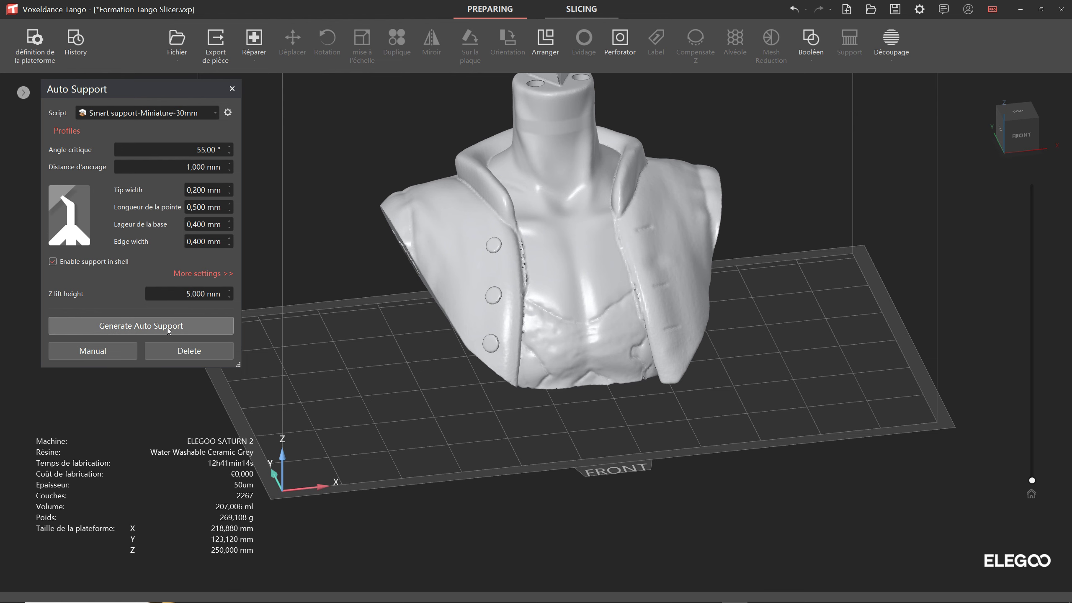
{"action": "right_click_drag", "start_coordinate": [586, 244], "coordinate": [610, 240]}
{"action": "left_click", "coordinate": [563, 273]}
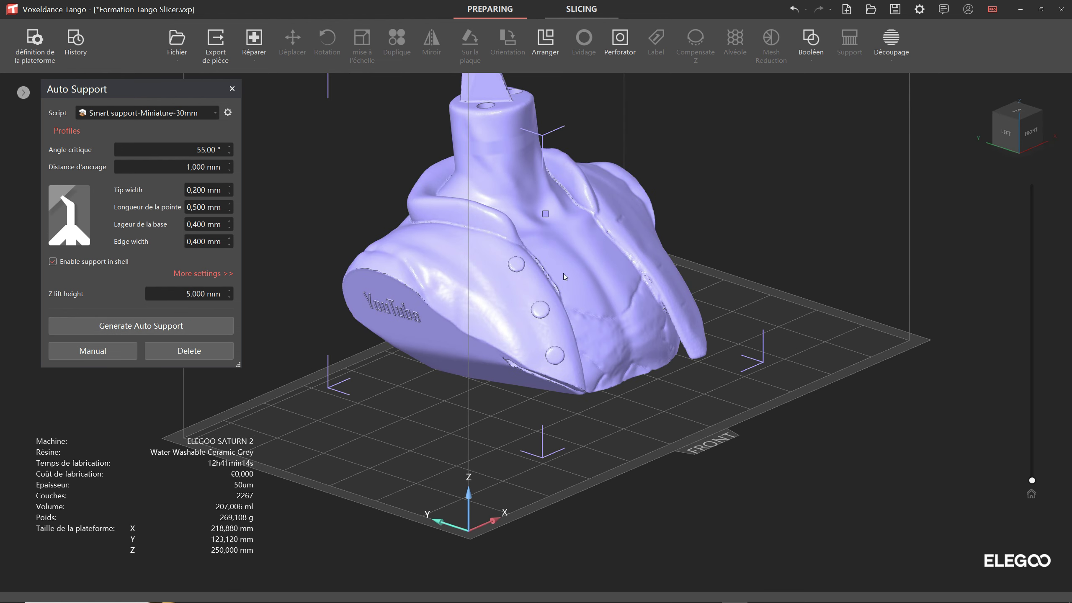
{"action": "right_click_drag", "start_coordinate": [563, 273], "coordinate": [625, 181]}
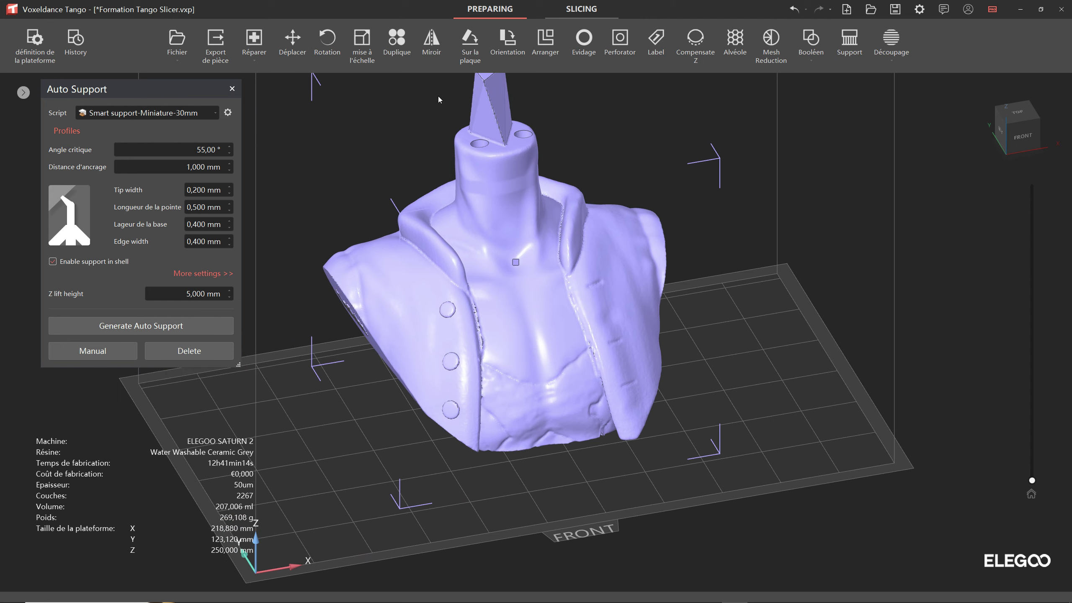
{"action": "left_click", "coordinate": [231, 88]}
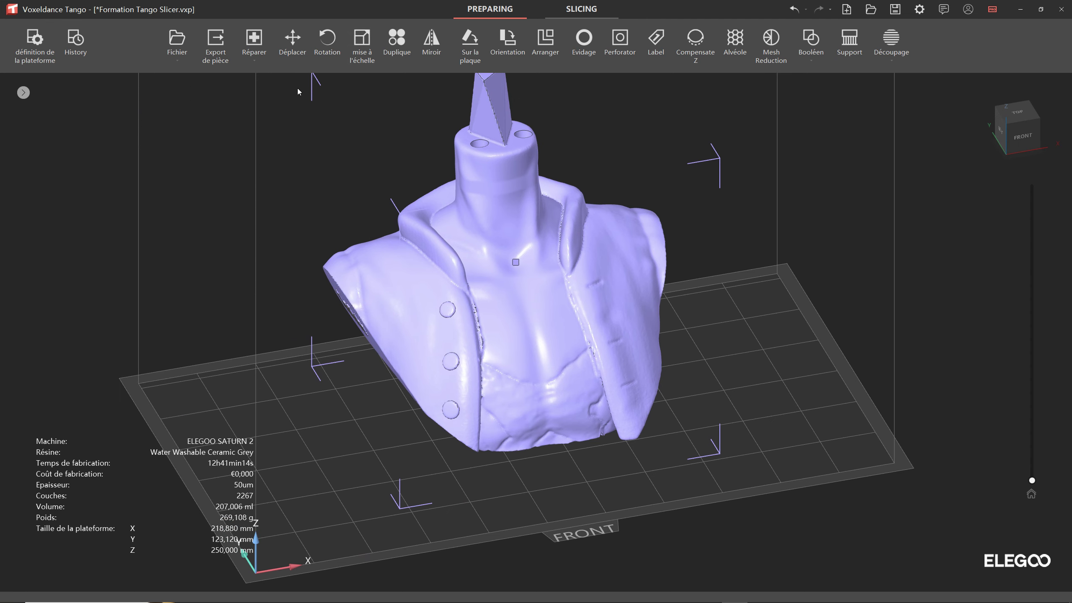
{"action": "left_click", "coordinate": [361, 42]}
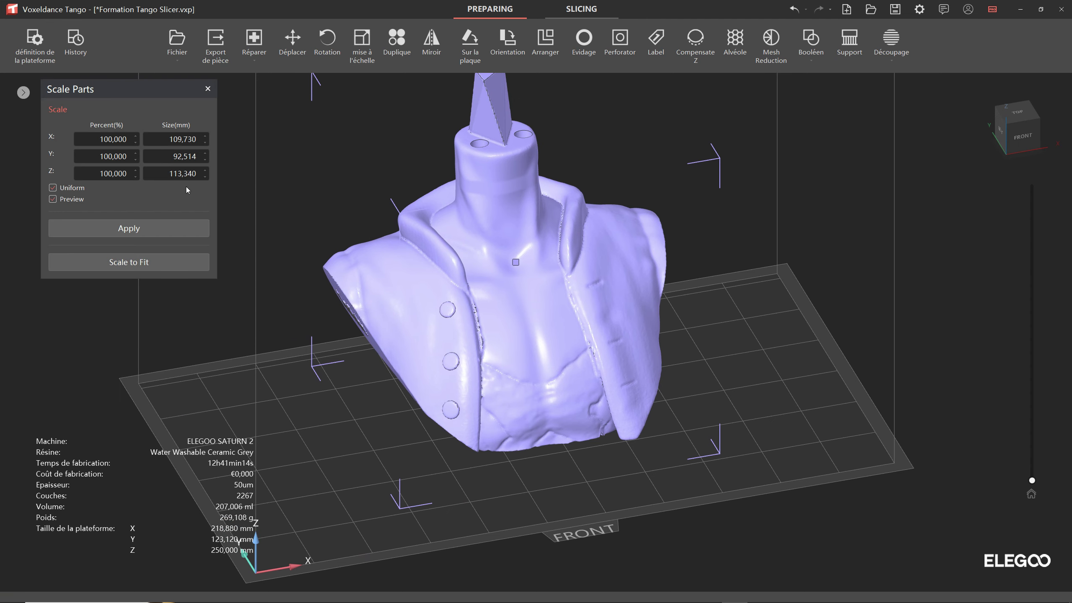
{"action": "left_click", "coordinate": [171, 173]}
{"action": "left_click", "coordinate": [208, 89]}
- Generate automatic supports on the bust using the Smart support-Miniature-100mm script
{"action": "left_click", "coordinate": [849, 42]}
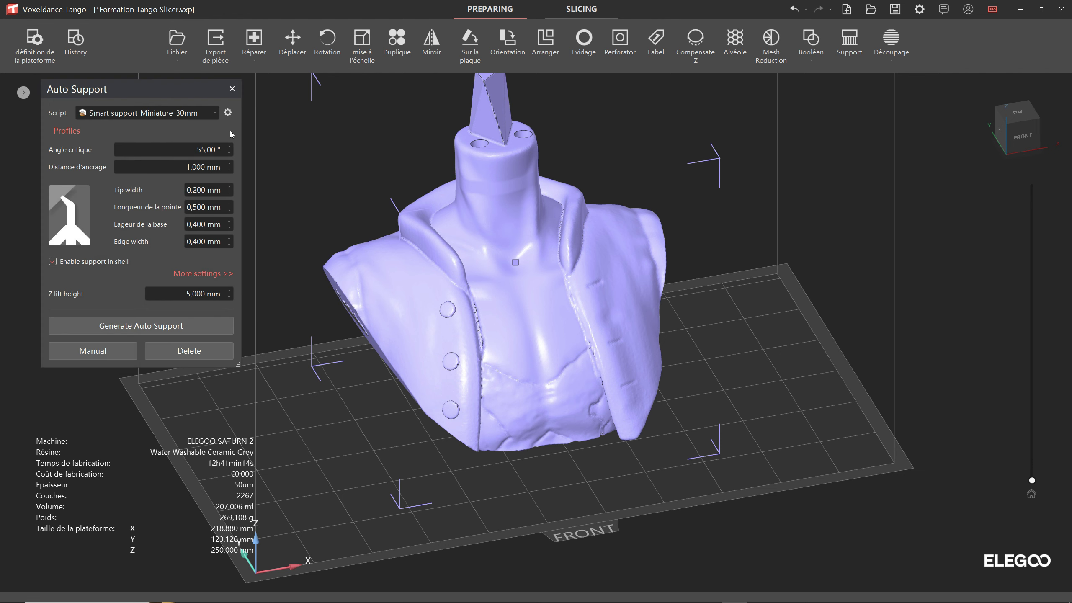
{"action": "left_click", "coordinate": [194, 113]}
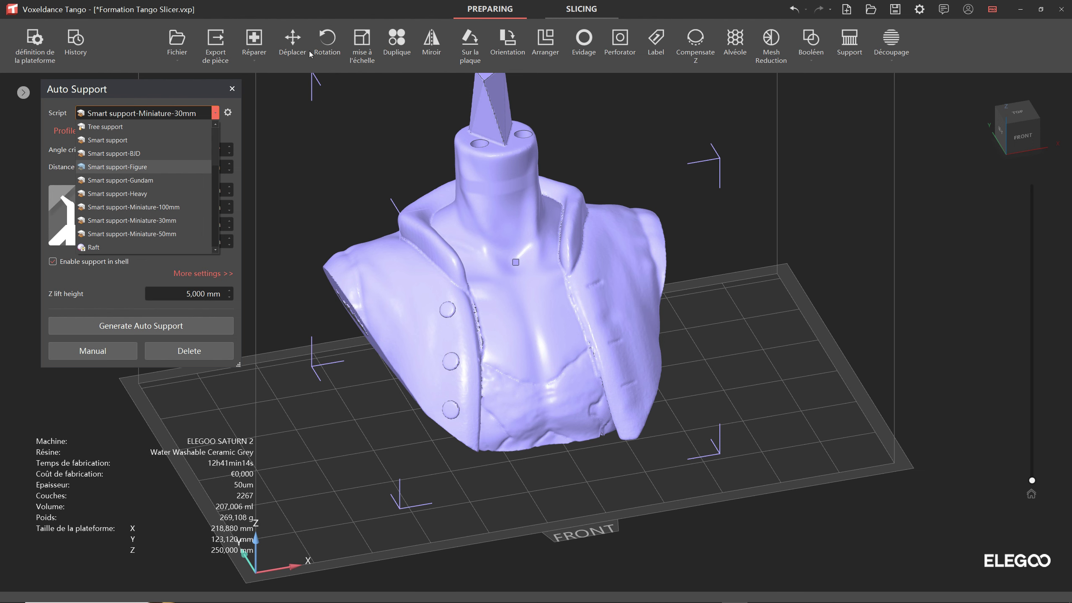
{"action": "mouse_move", "coordinate": [813, 275]}
{"action": "right_mouse_down"}
{"action": "mouse_move", "coordinate": [833, 266]}
{"action": "mouse_move", "coordinate": [811, 274]}
{"action": "right_mouse_up"}
{"action": "left_click", "coordinate": [215, 112]}
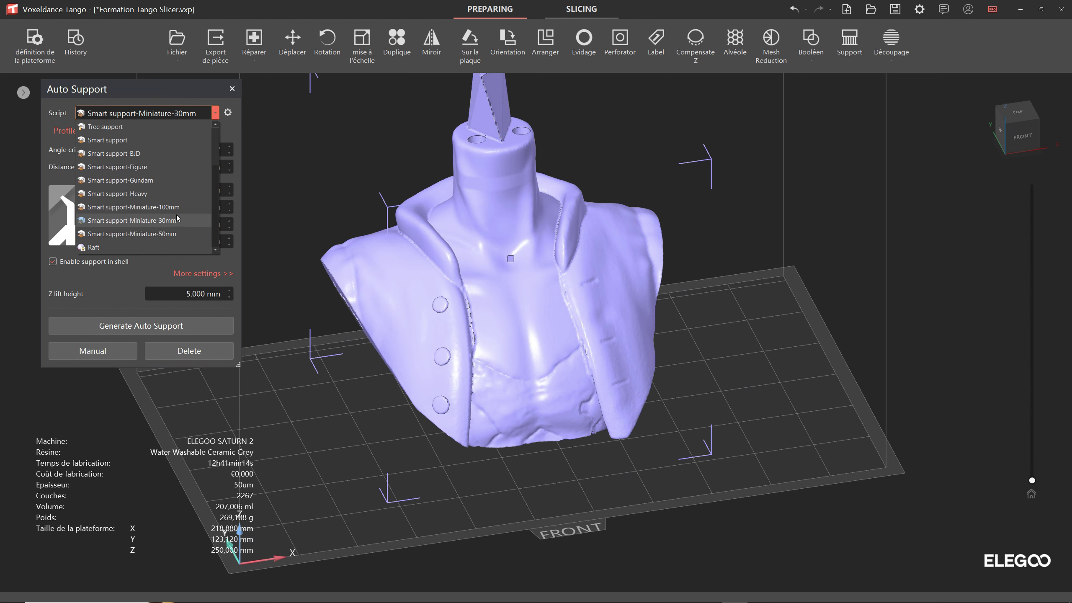
{"action": "left_click", "coordinate": [140, 148]}
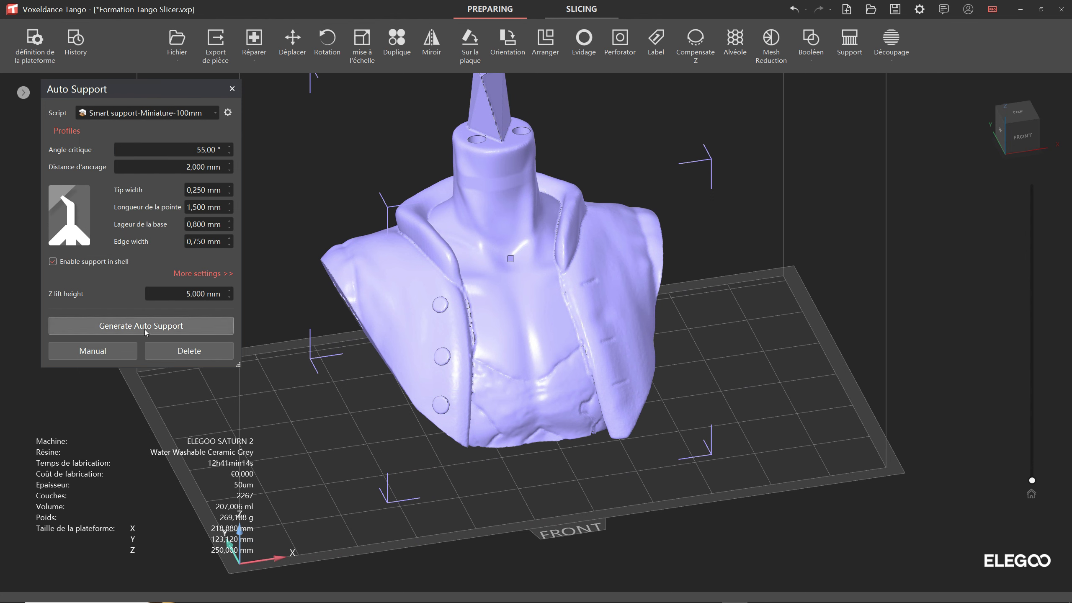
{"action": "left_click", "coordinate": [181, 326]}
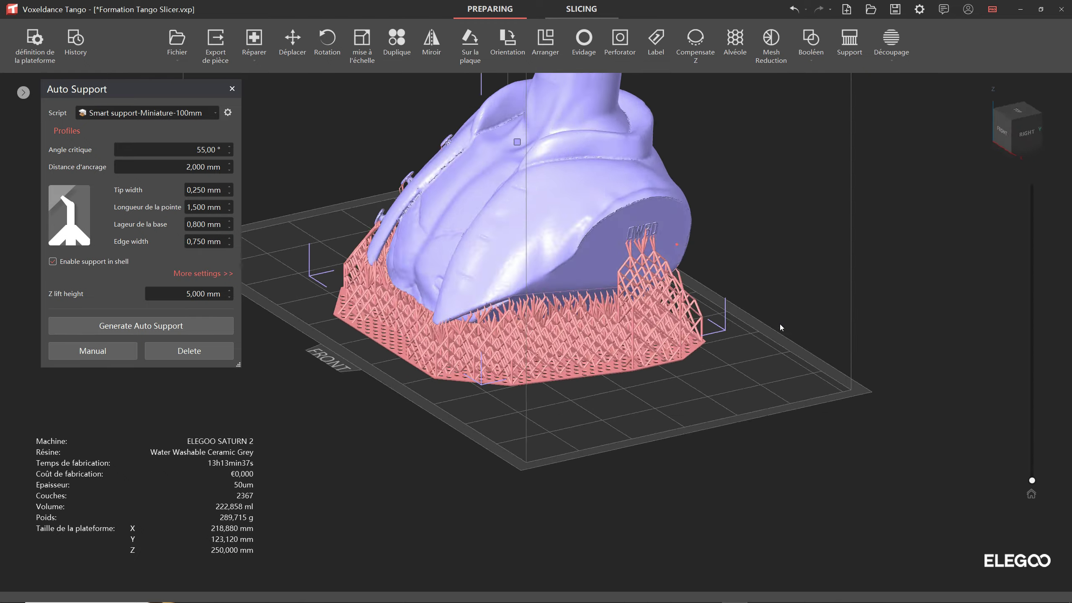
- Inspect the generated supports under the bust and beneath the engraved text on its side
{"action": "right_click_drag", "start_coordinate": [780, 329], "coordinate": [723, 287]}
{"action": "scroll", "coordinate": [683, 236], "scroll_direction": "up", "scroll_amount": 2}
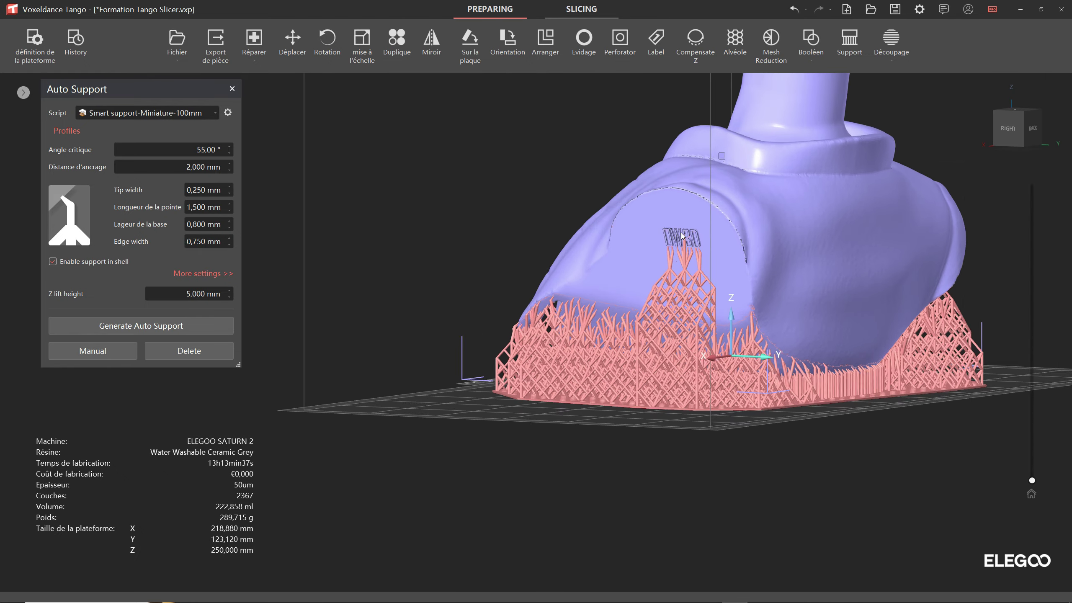
{"action": "scroll", "coordinate": [682, 235], "scroll_direction": "up", "scroll_amount": 2}
- Cut the layer preview at layer 21, 1.050 mm high, and examine the perforated raft and support bases from above
{"action": "left_click", "coordinate": [1031, 493]}
{"action": "mouse_move", "coordinate": [1034, 486]}
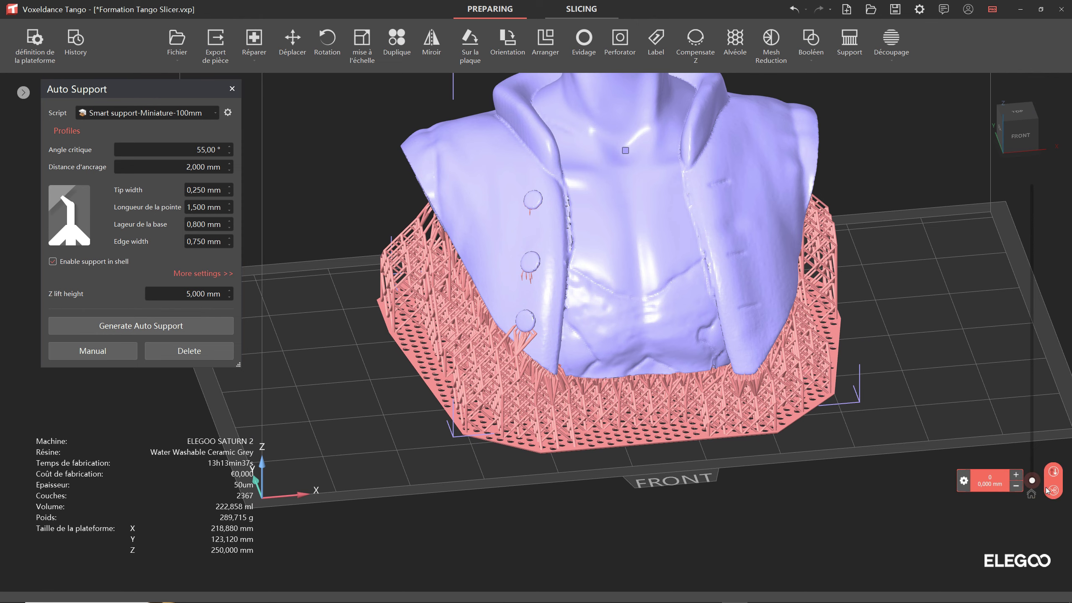
{"action": "left_click_drag", "start_coordinate": [1032, 481], "coordinate": [1032, 479]}
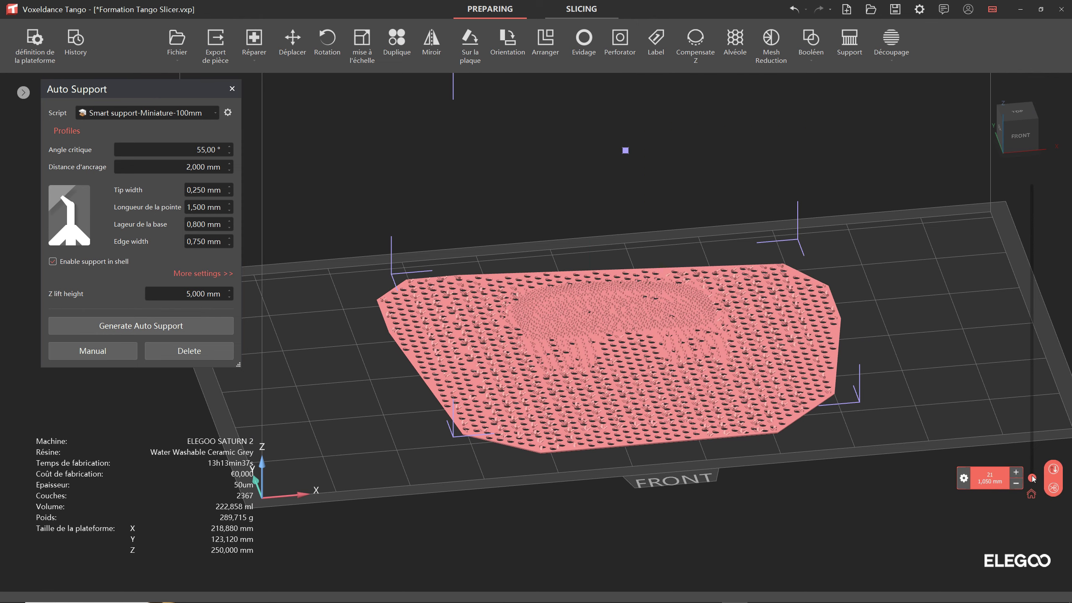
{"action": "right_click_drag", "start_coordinate": [865, 327], "coordinate": [867, 376]}
{"action": "scroll", "coordinate": [707, 381], "scroll_direction": "up", "scroll_amount": 5}
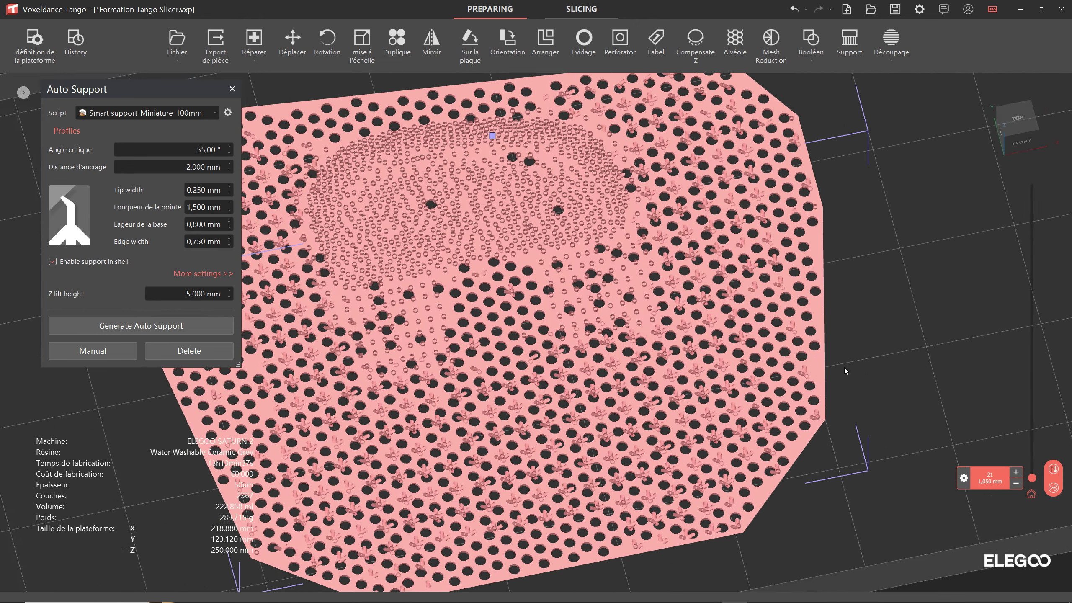
{"action": "scroll", "coordinate": [707, 381], "scroll_direction": "down", "scroll_amount": 2}
{"action": "mouse_move", "coordinate": [850, 290]}
{"action": "right_mouse_down"}
{"action": "mouse_move", "coordinate": [880, 304]}
{"action": "mouse_move", "coordinate": [853, 276]}
{"action": "right_mouse_up"}
{"action": "right_click_drag", "start_coordinate": [775, 275], "coordinate": [846, 194]}
{"action": "middle_click_drag", "start_coordinate": [931, 194], "coordinate": [927, 225]}
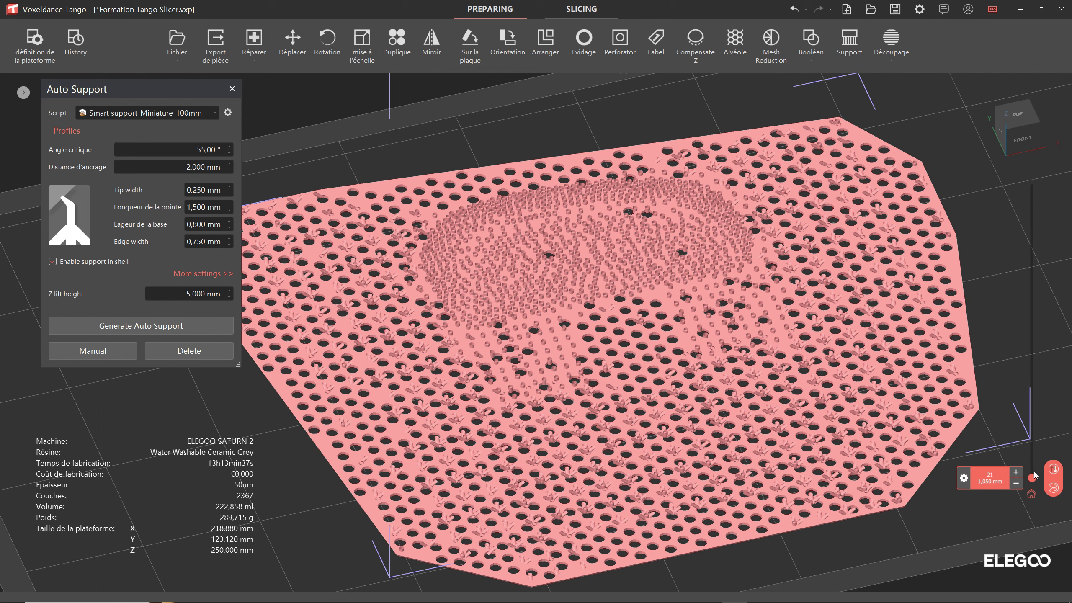
- Raise the layer preview to layer 41 at 2.050 mm and examine the support pillars and cross-bracing up close
{"action": "left_click_drag", "start_coordinate": [1032, 479], "coordinate": [1033, 475]}
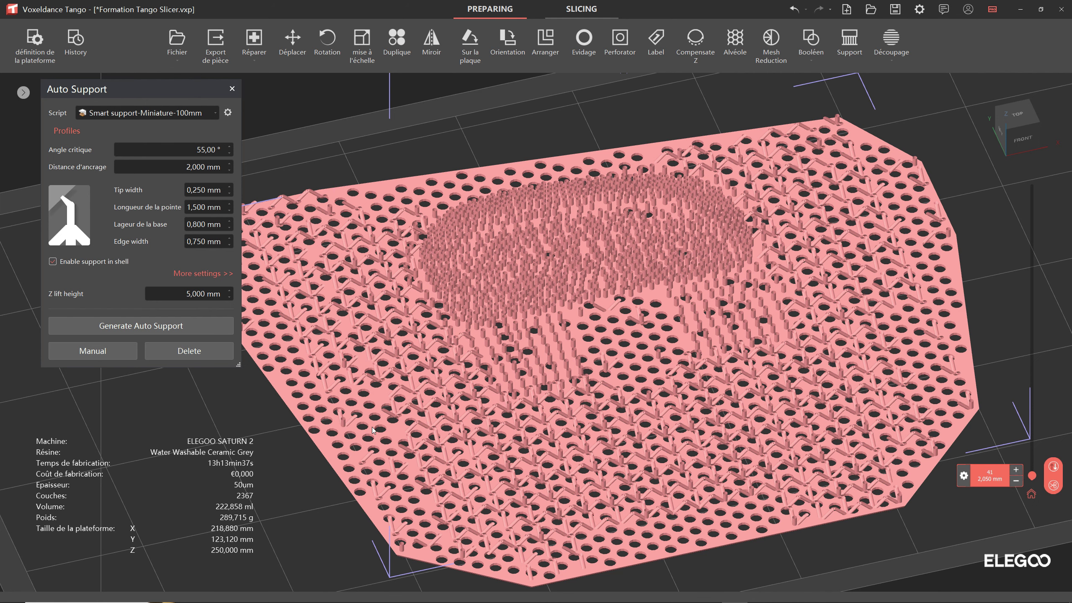
{"action": "scroll", "coordinate": [400, 421], "scroll_direction": "up", "scroll_amount": 5}
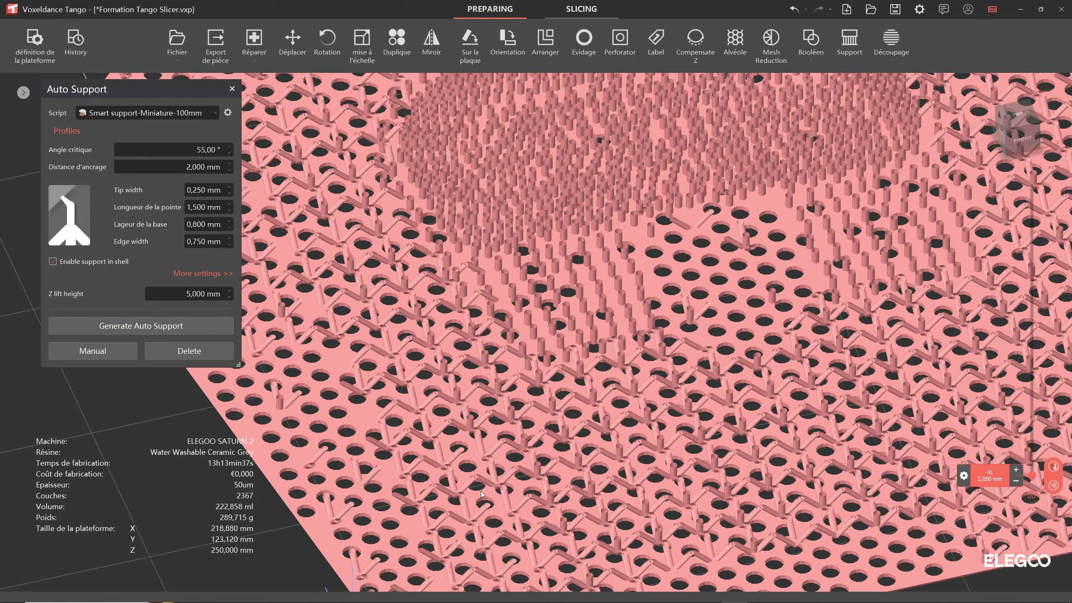
{"action": "scroll", "coordinate": [489, 457], "scroll_direction": "down", "scroll_amount": 5}
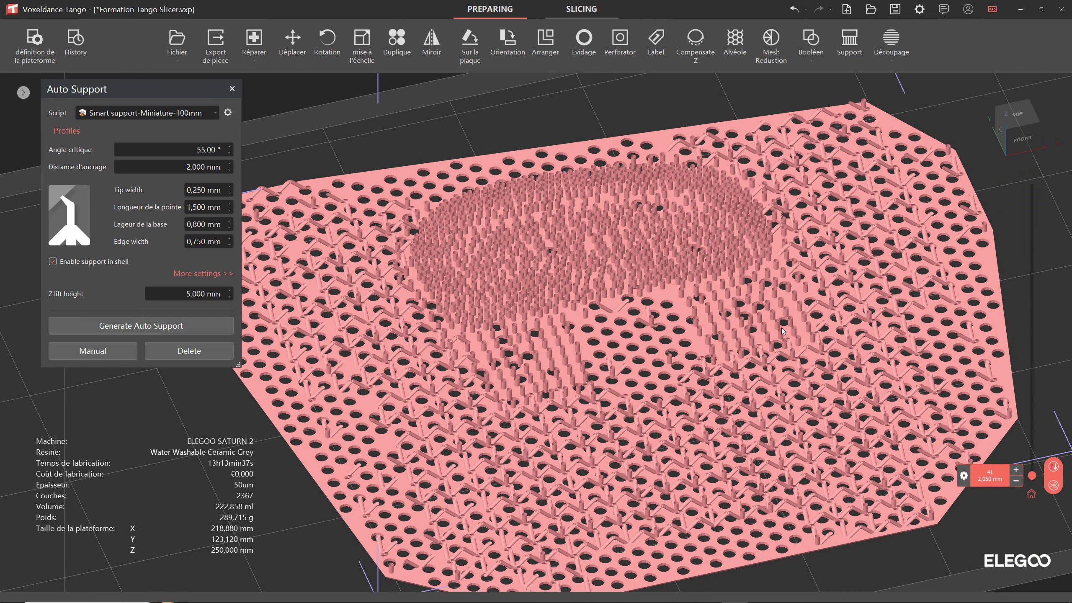
- Raise the layer preview from the support bases to layer 640 at 32.000 mm and examine the bust's cross-section
{"action": "scroll", "coordinate": [605, 285], "scroll_direction": "up", "scroll_amount": 2}
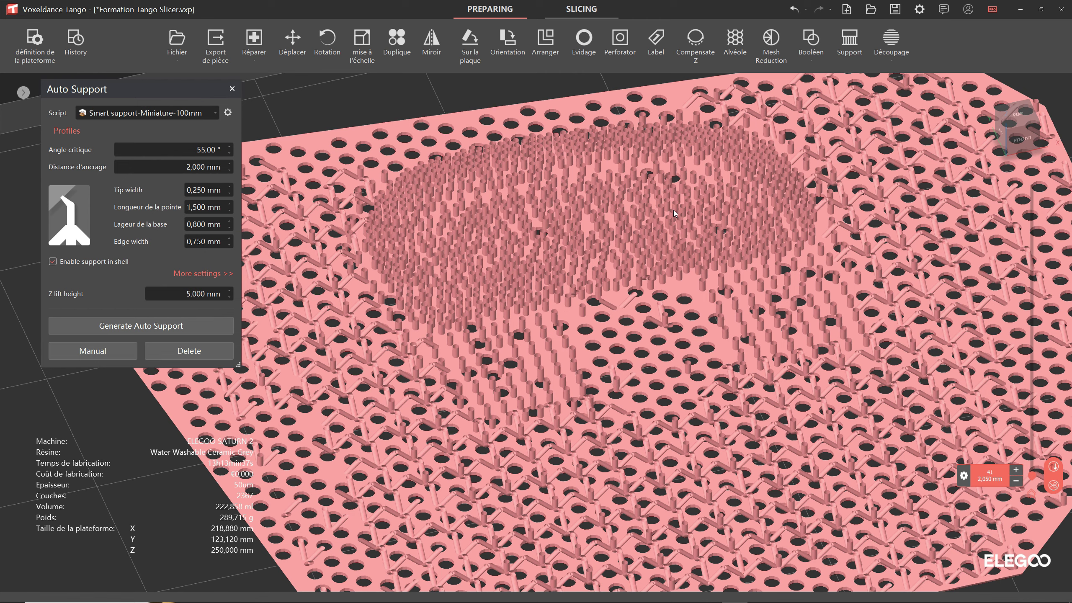
{"action": "scroll", "coordinate": [676, 181], "scroll_direction": "down", "scroll_amount": 1}
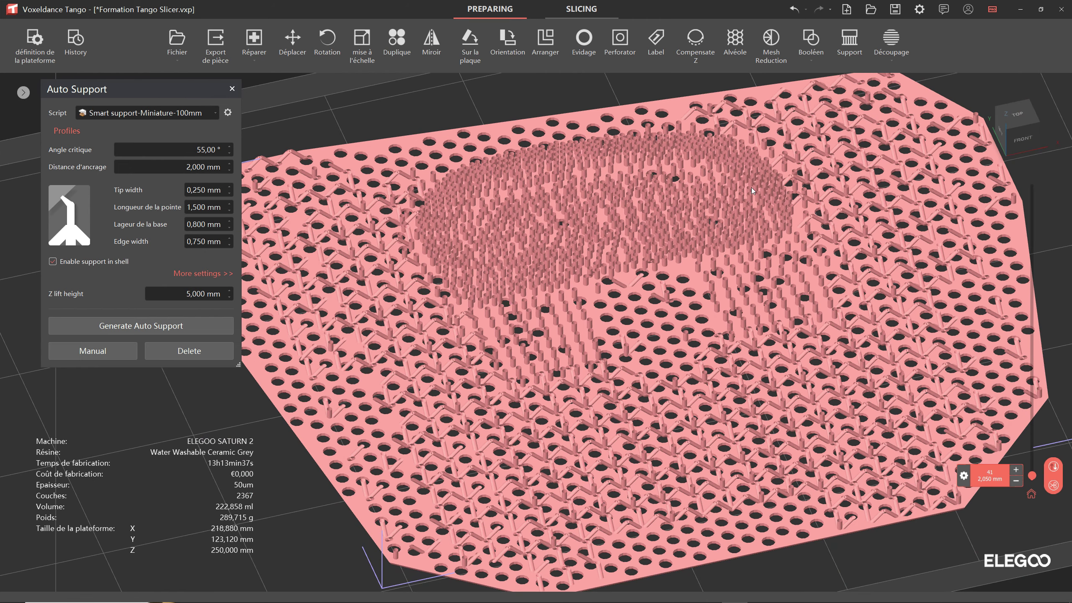
{"action": "middle_click_drag", "start_coordinate": [756, 171], "coordinate": [741, 197]}
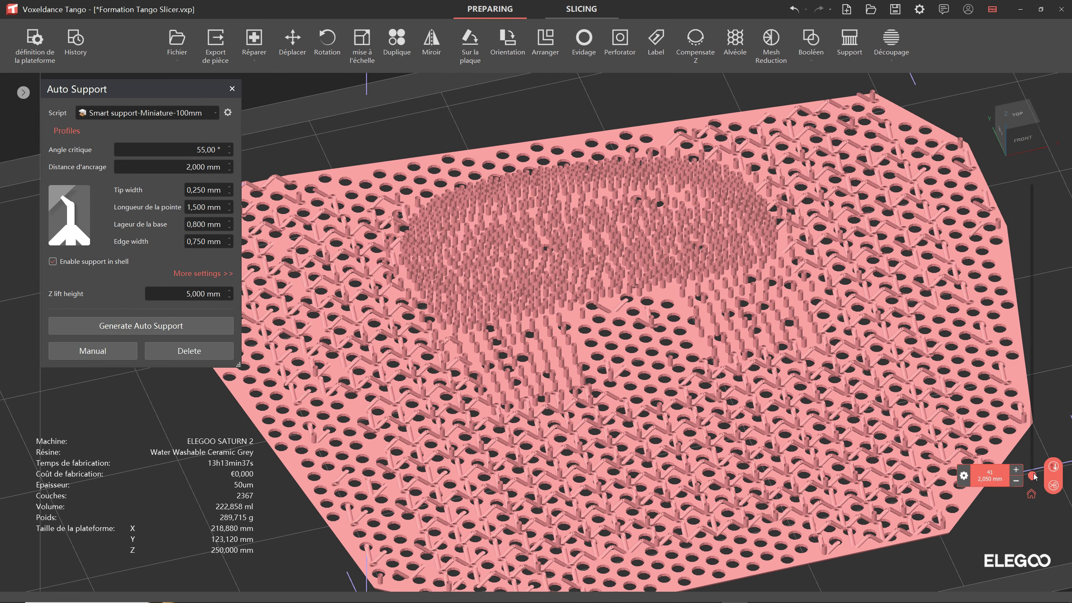
{"action": "left_click_drag", "start_coordinate": [1034, 476], "coordinate": [1041, 471]}
{"action": "left_click_drag", "start_coordinate": [1032, 471], "coordinate": [1031, 358]}
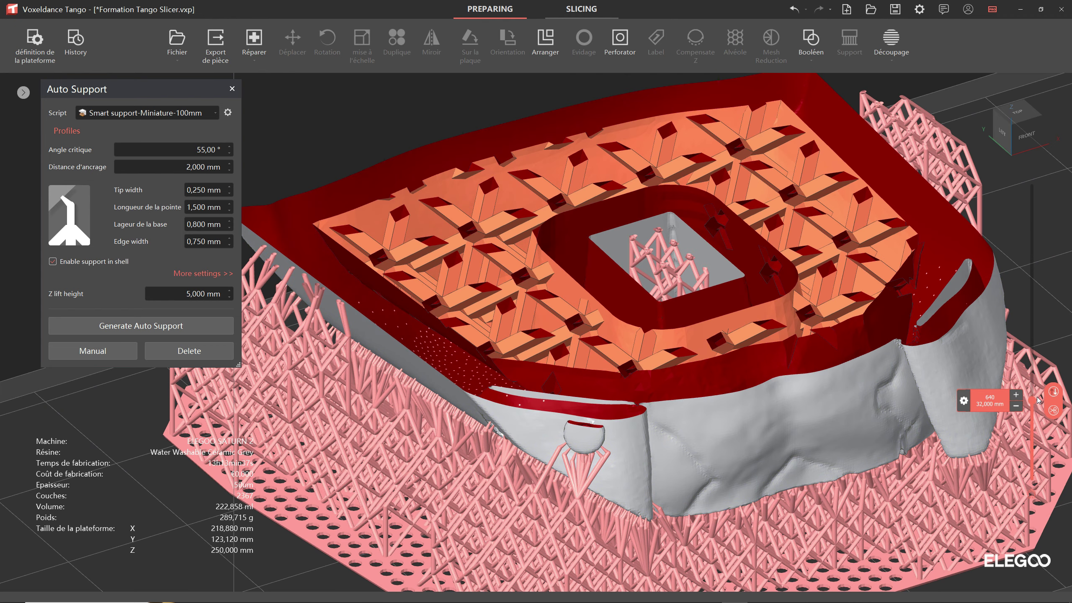
- Lower the layer preview to layer 235 at 11.750 mm and examine the support contacts under the bust's base
{"action": "left_click_drag", "start_coordinate": [1031, 399], "coordinate": [1036, 451]}
{"action": "right_click_drag", "start_coordinate": [845, 298], "coordinate": [794, 298]}
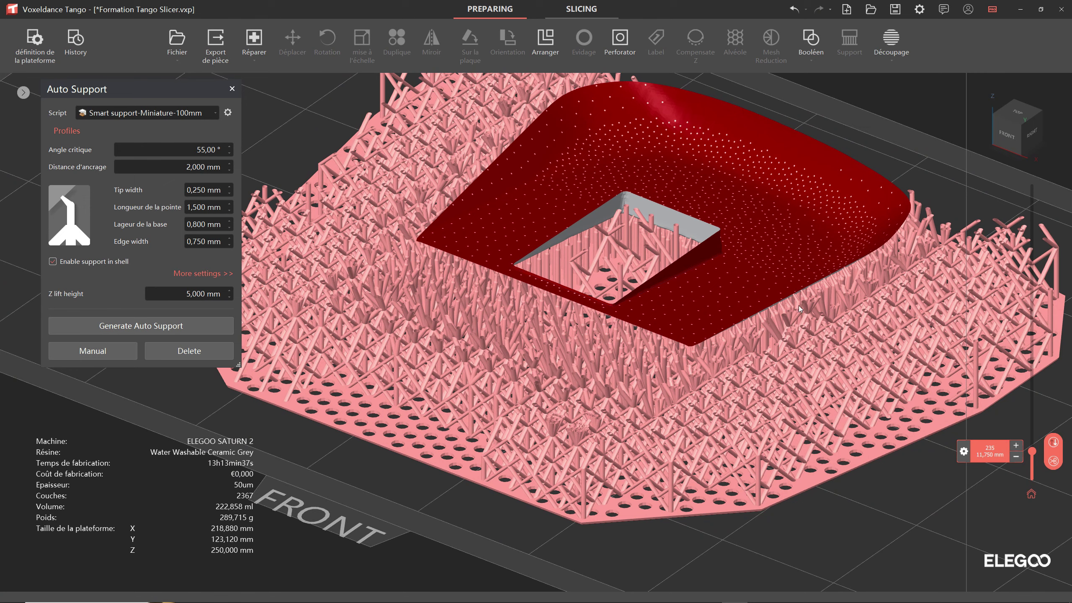
{"action": "mouse_move", "coordinate": [826, 353]}
{"action": "right_mouse_down"}
{"action": "mouse_move", "coordinate": [802, 349]}
{"action": "mouse_move", "coordinate": [844, 346]}
{"action": "mouse_move", "coordinate": [830, 349]}
{"action": "right_mouse_up"}
{"action": "right_click_drag", "start_coordinate": [527, 346], "coordinate": [806, 361]}
- Review the available automatic support scripts, look over the supported bust, and close the support settings
{"action": "left_click", "coordinate": [214, 113]}
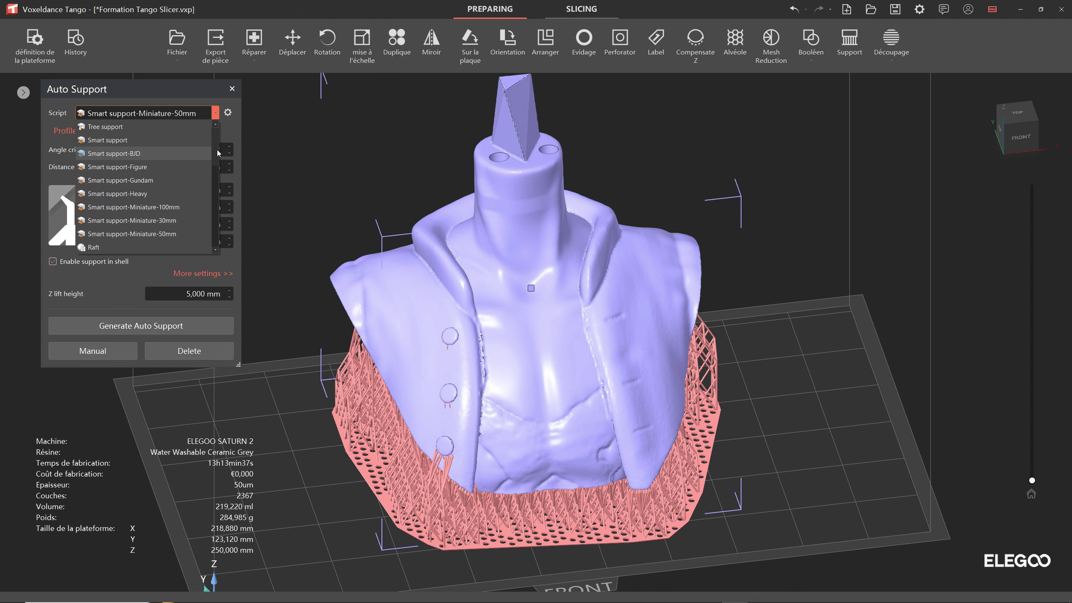
{"action": "left_click", "coordinate": [199, 91]}
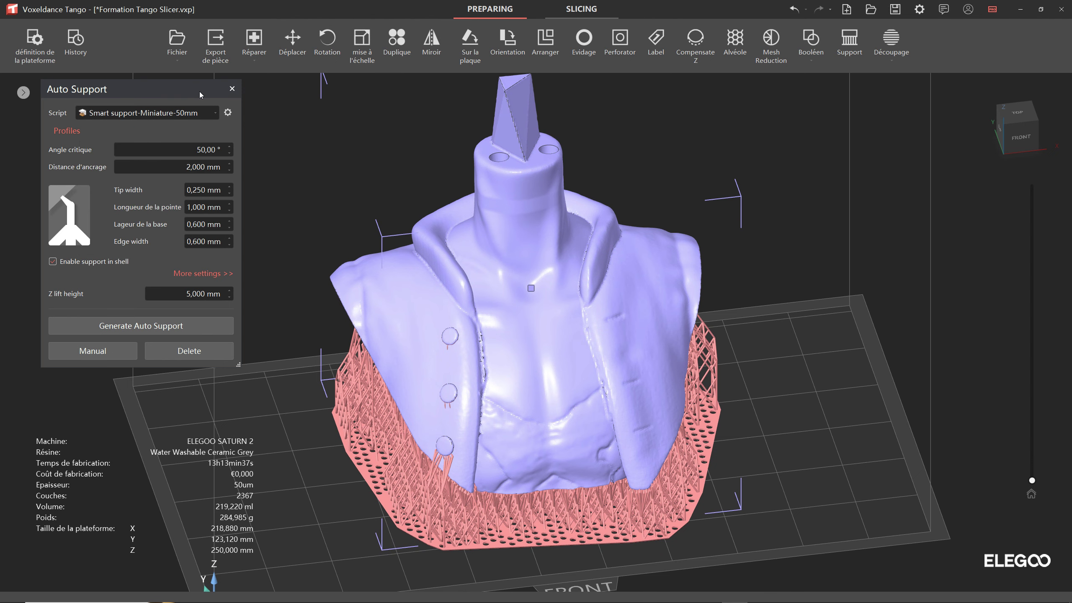
{"action": "mouse_move", "coordinate": [809, 344]}
{"action": "right_mouse_down"}
{"action": "mouse_move", "coordinate": [833, 324]}
{"action": "mouse_move", "coordinate": [800, 341]}
{"action": "right_mouse_up"}
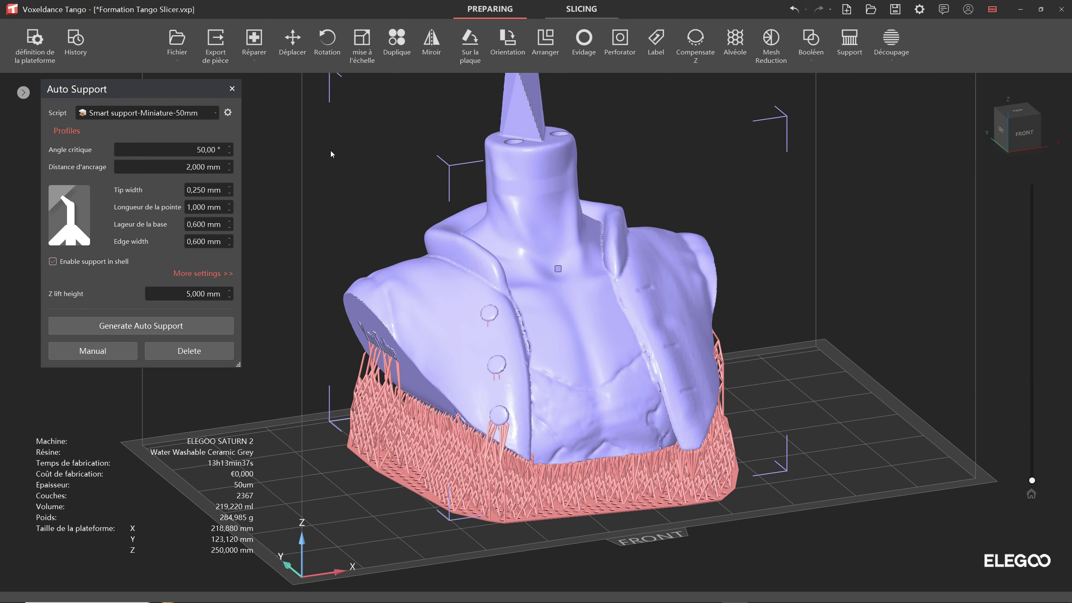
{"action": "left_click", "coordinate": [231, 96]}
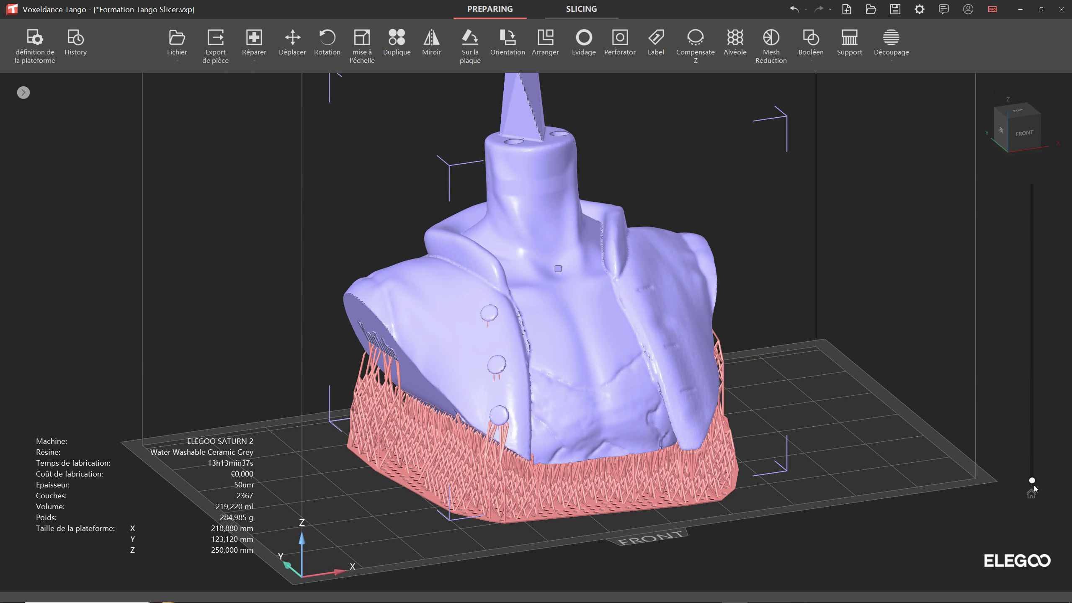
- Raise the layer preview to layer 2367 at 118.350 mm and inspect the whole supported bust
{"action": "left_click_drag", "start_coordinate": [1031, 480], "coordinate": [1048, 177]}
{"action": "scroll", "coordinate": [886, 316], "scroll_direction": "up", "scroll_amount": 3}
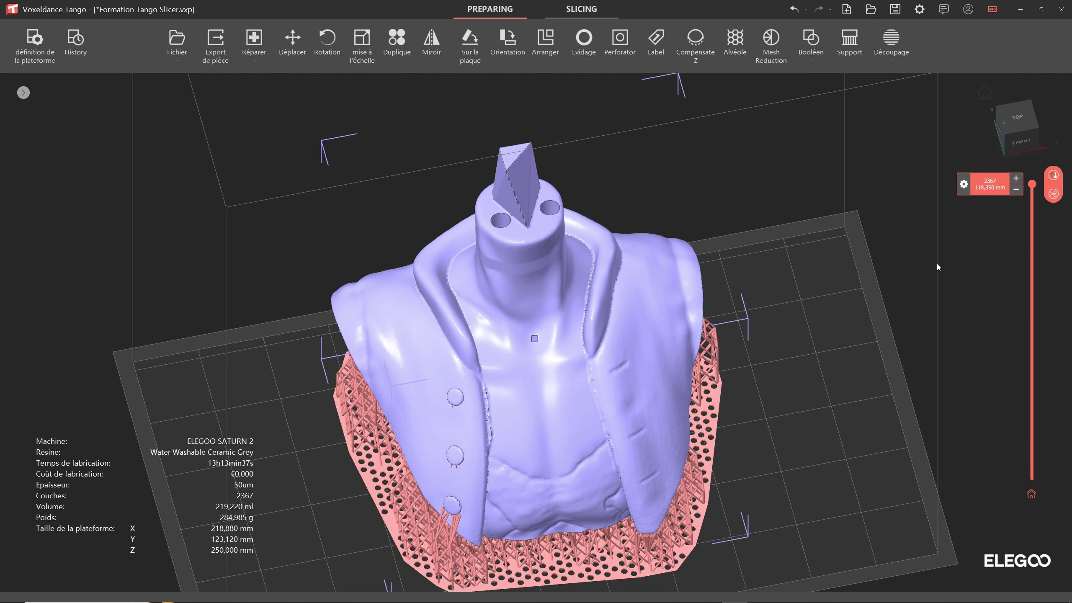
{"action": "right_click_drag", "start_coordinate": [937, 265], "coordinate": [852, 344]}
{"action": "right_click_drag", "start_coordinate": [718, 221], "coordinate": [768, 276]}
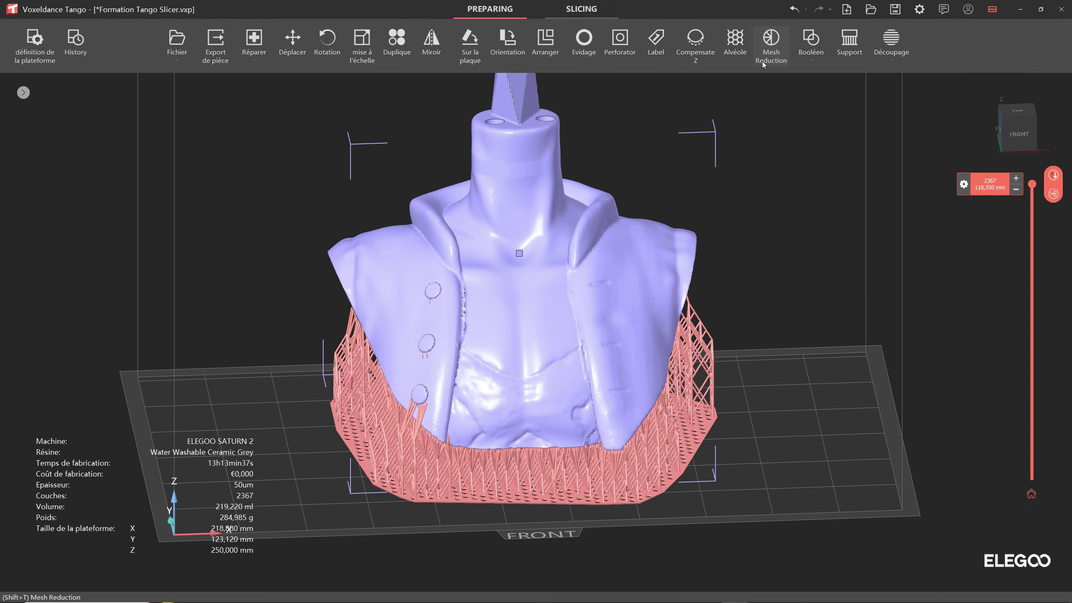
- Reopen the bust's support settings, compare the Miniature scripts while keeping Smart support-Miniature-50mm, and close the settings
{"action": "left_click", "coordinate": [849, 44]}
{"action": "right_click_drag", "start_coordinate": [736, 224], "coordinate": [754, 245]}
{"action": "left_click", "coordinate": [181, 113]}
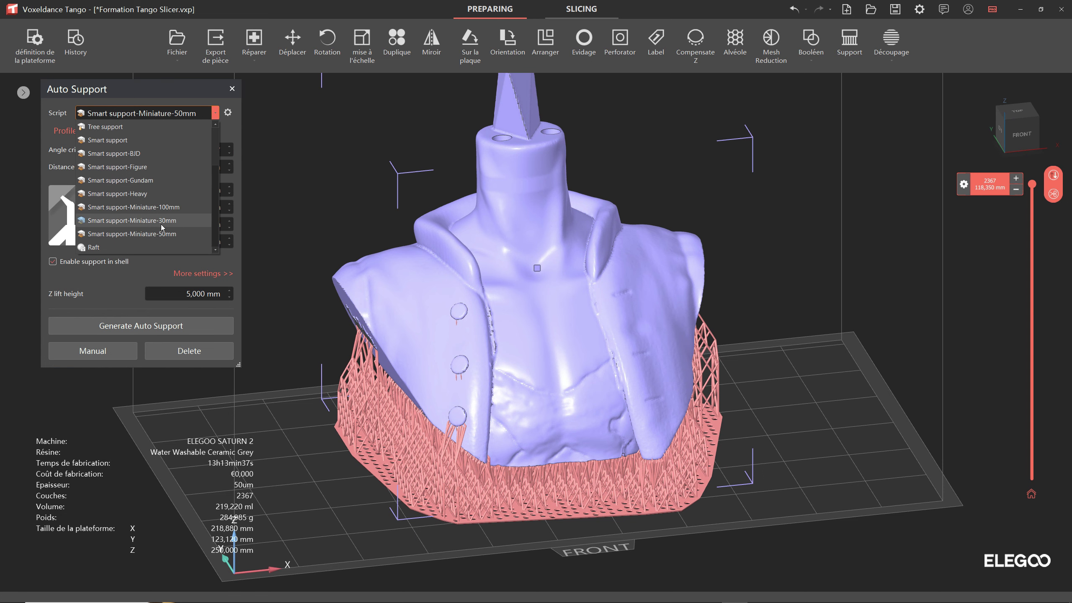
{"action": "left_click", "coordinate": [157, 234]}
{"action": "left_click", "coordinate": [215, 113]}
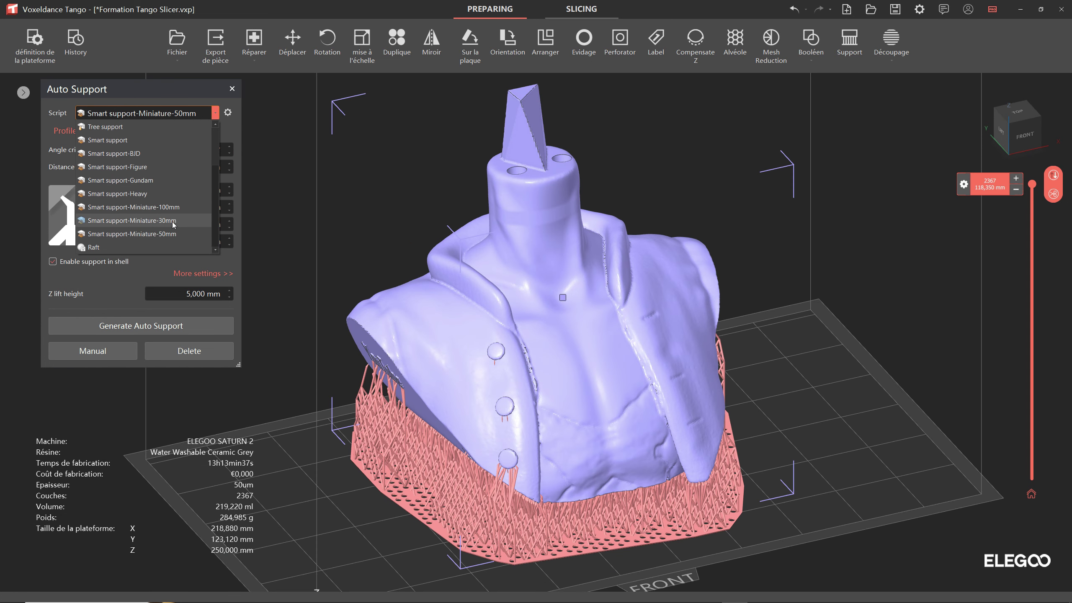
{"action": "left_click", "coordinate": [215, 97]}
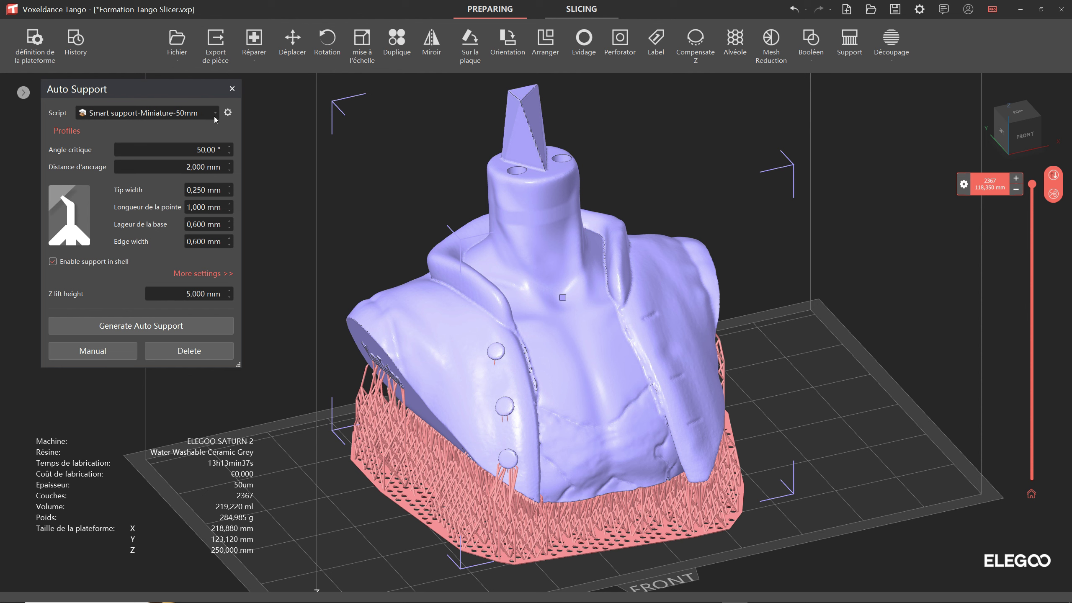
{"action": "left_click", "coordinate": [232, 89]}
- Inspect the bust's supports from the front and the side with the engraved text
{"action": "right_click_drag", "start_coordinate": [822, 319], "coordinate": [888, 372]}
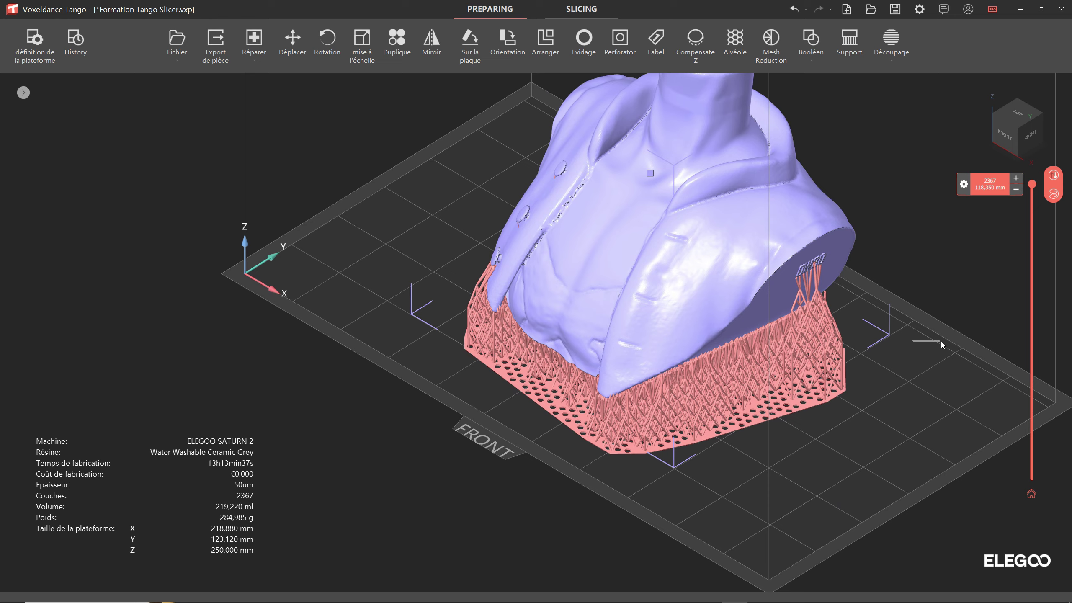
{"action": "left_click_drag", "start_coordinate": [941, 342], "coordinate": [941, 342]}
{"action": "right_click_drag", "start_coordinate": [941, 343], "coordinate": [877, 339]}
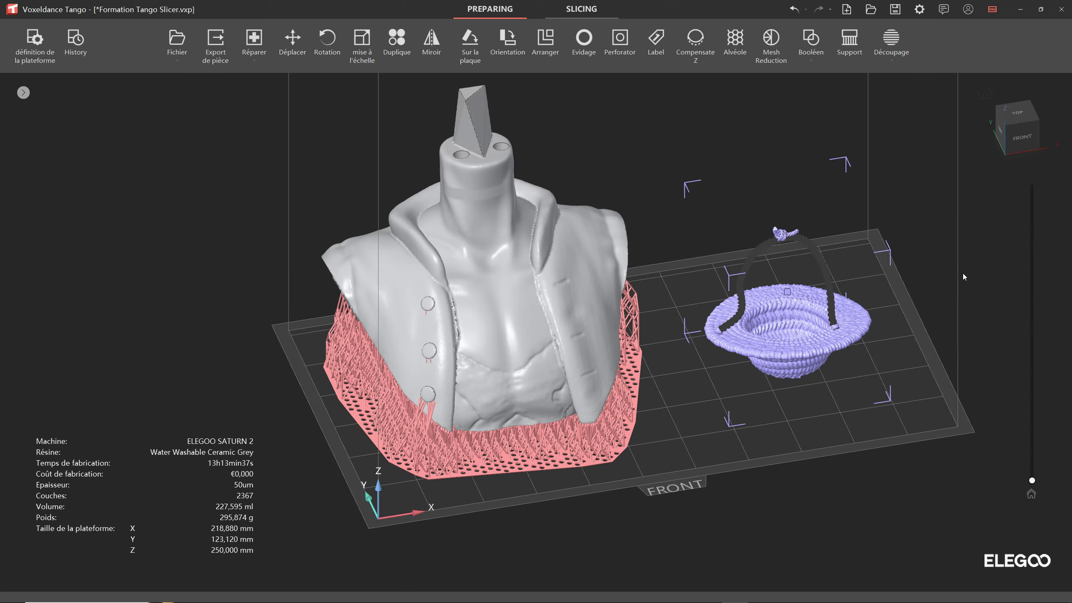
- Generate automatic supports on the straw hat using the Smart support-Miniature-30mm script
{"action": "right_click_drag", "start_coordinate": [963, 273], "coordinate": [864, 73]}
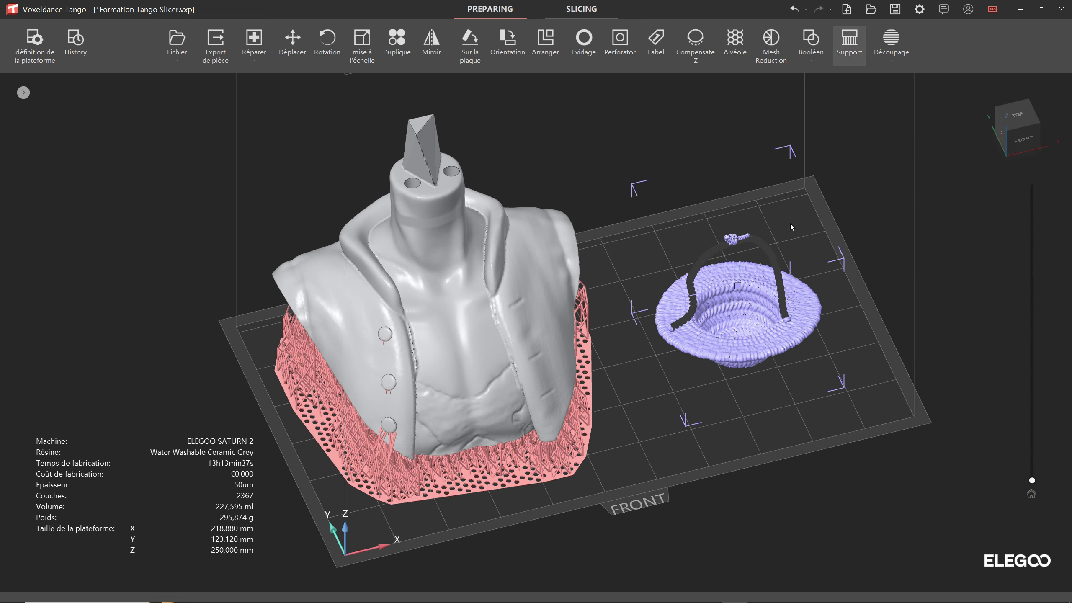
{"action": "right_click_drag", "start_coordinate": [893, 353], "coordinate": [882, 329]}
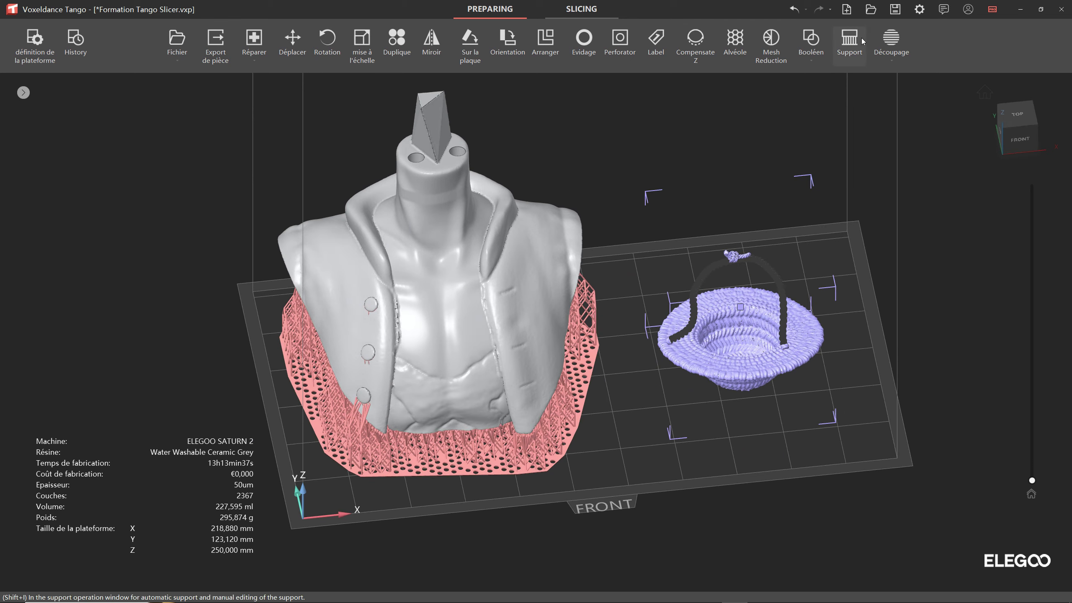
{"action": "left_click", "coordinate": [849, 40]}
{"action": "left_click", "coordinate": [215, 113]}
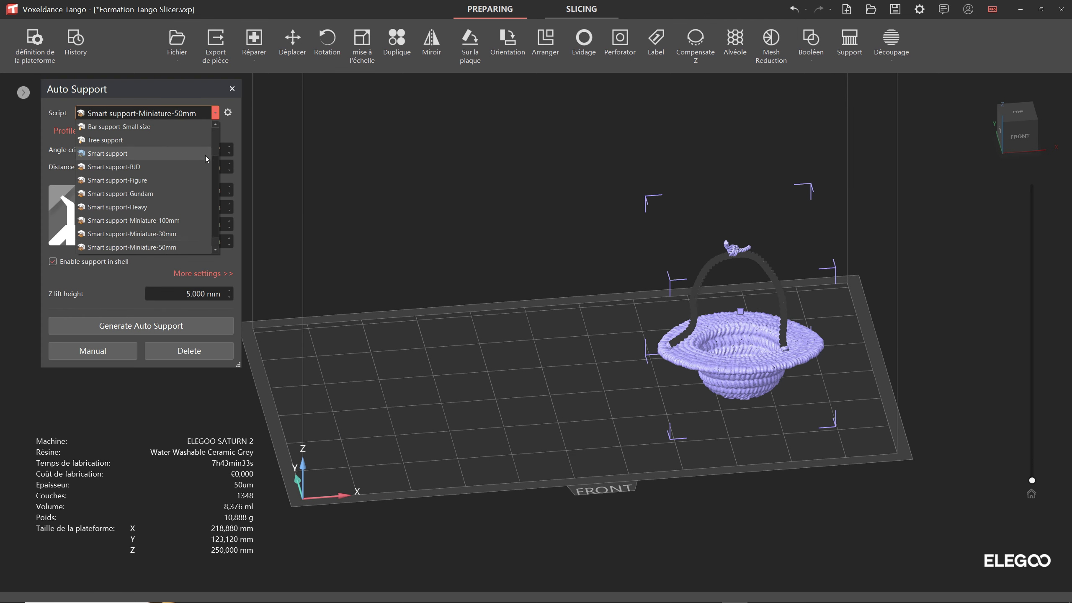
{"action": "left_click", "coordinate": [175, 234]}
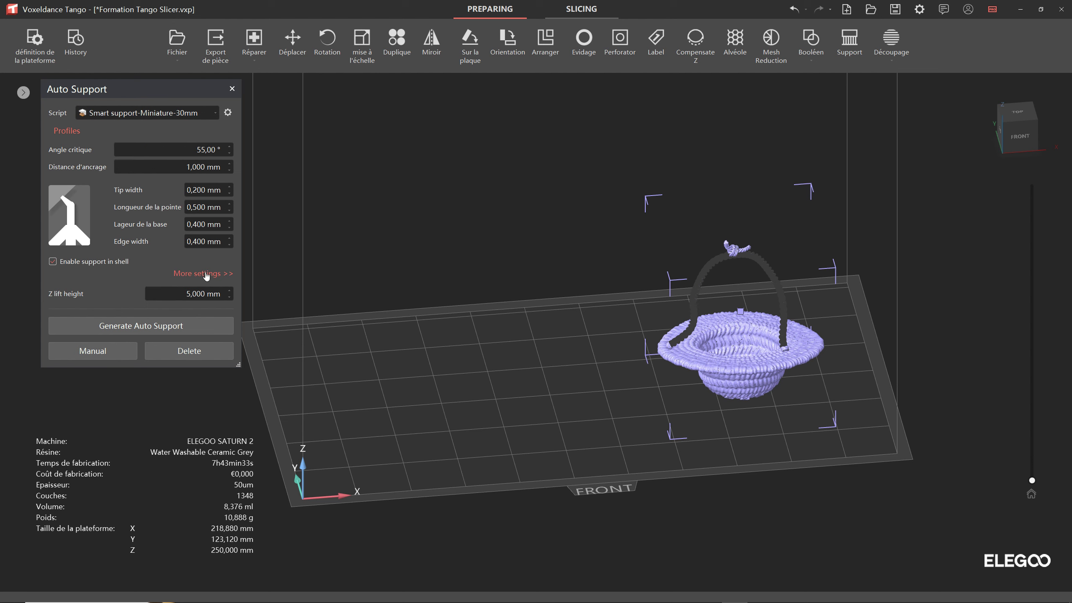
{"action": "left_click", "coordinate": [141, 325]}
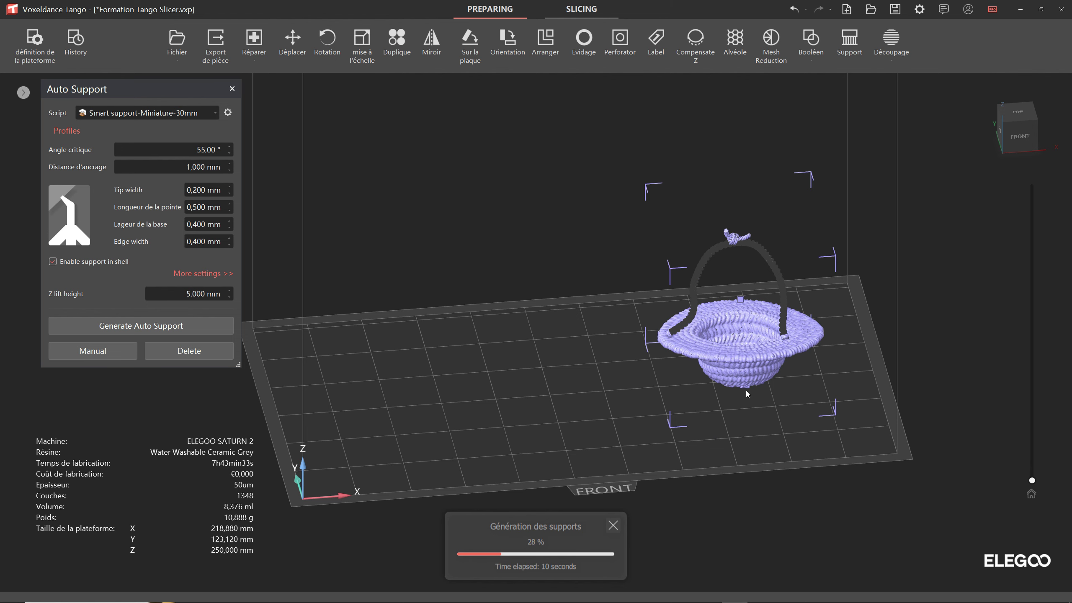
- Cut the layer preview at layer 93, 4.650 mm, and examine the hat's raft and support bases from above
{"action": "right_click_drag", "start_coordinate": [746, 390], "coordinate": [891, 431]}
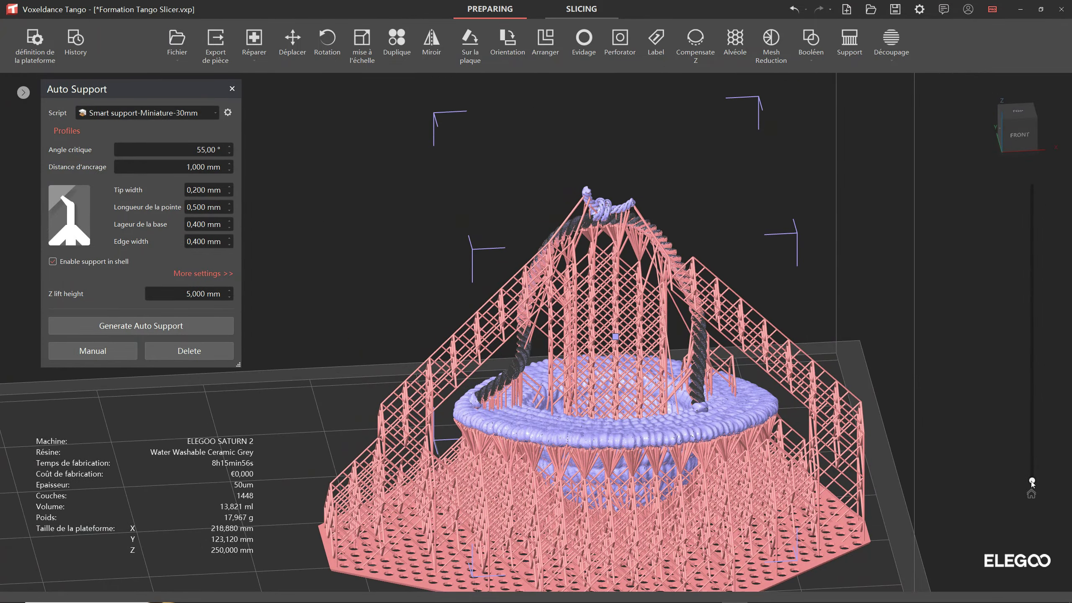
{"action": "left_click_drag", "start_coordinate": [1031, 483], "coordinate": [1031, 463]}
{"action": "right_click_drag", "start_coordinate": [856, 456], "coordinate": [788, 333]}
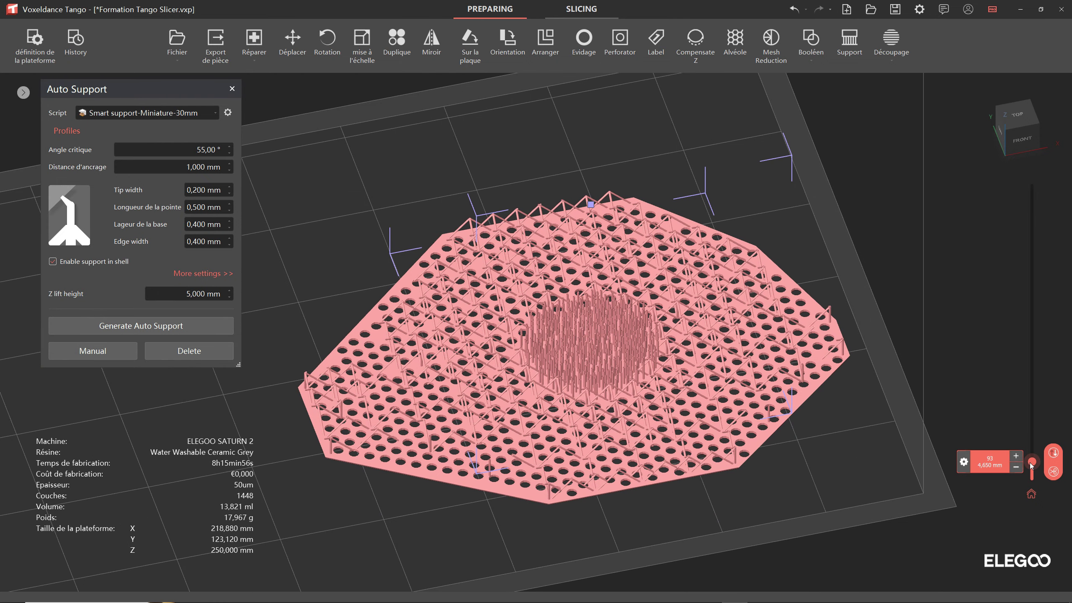
- Raise the layer preview to layer 1448 at 72.400 mm and inspect the supports around the hat and its strap
{"action": "left_click_drag", "start_coordinate": [1030, 462], "coordinate": [1031, 183]}
{"action": "scroll", "coordinate": [952, 442], "scroll_direction": "up", "scroll_amount": 5}
{"action": "scroll", "coordinate": [1033, 455], "scroll_direction": "up", "scroll_amount": 2}
{"action": "scroll", "coordinate": [676, 485], "scroll_direction": "down", "scroll_amount": 4}
{"action": "scroll", "coordinate": [807, 189], "scroll_direction": "down", "scroll_amount": 2}
{"action": "right_click_drag", "start_coordinate": [807, 188], "coordinate": [901, 313]}
{"action": "scroll", "coordinate": [882, 327], "scroll_direction": "down", "scroll_amount": 2}
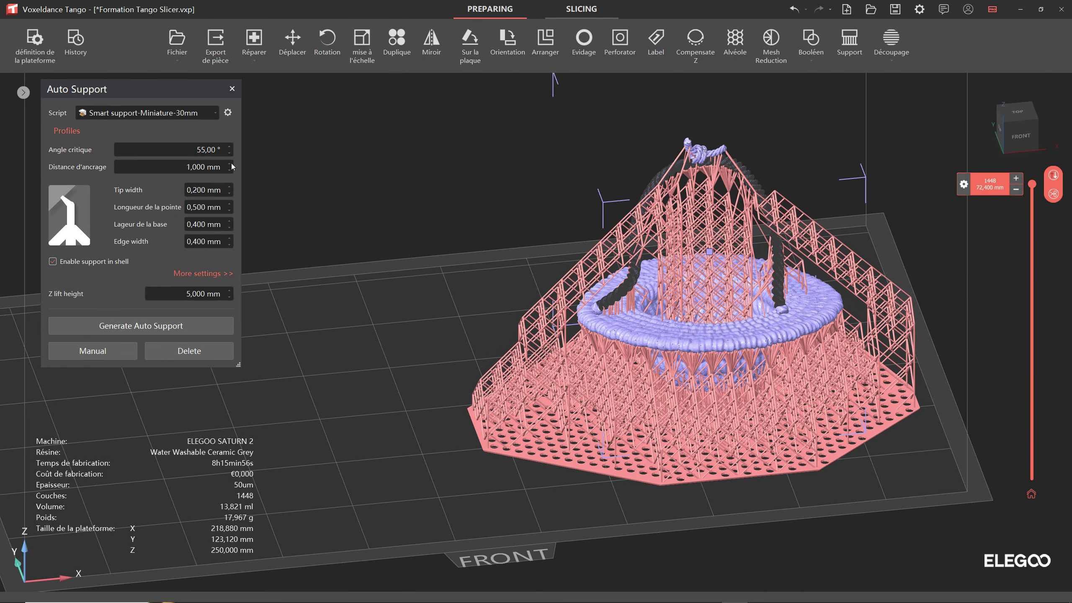
{"action": "right_click_drag", "start_coordinate": [580, 285], "coordinate": [561, 279]}
- Close the support settings and move the supported hat slightly away from the bust on the build platform
{"action": "left_click", "coordinate": [232, 89]}
{"action": "scroll", "coordinate": [695, 291], "scroll_direction": "down", "scroll_amount": 2}
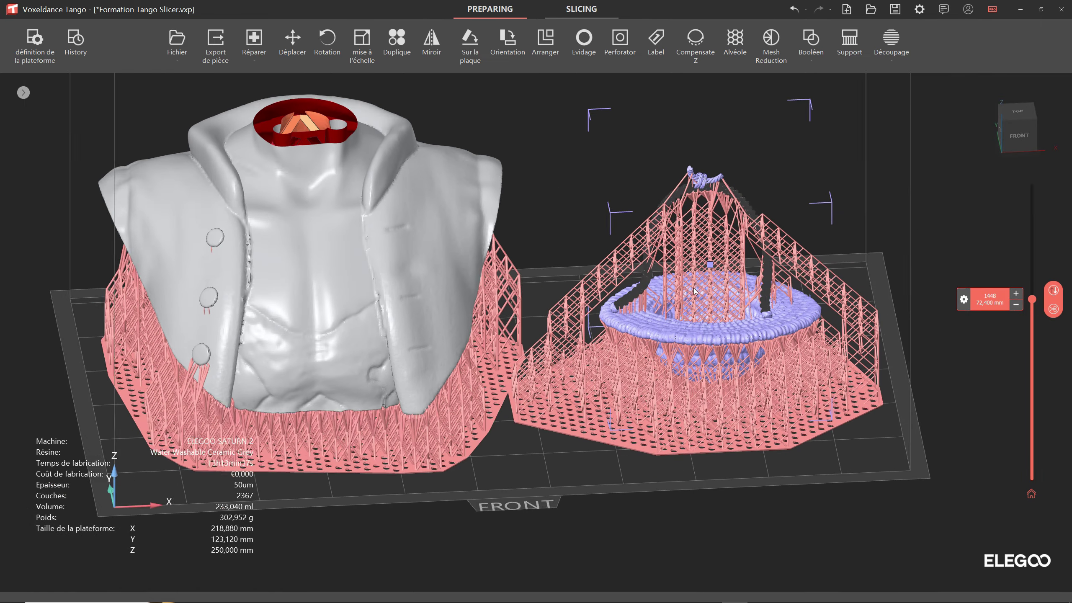
{"action": "scroll", "coordinate": [695, 292], "scroll_direction": "down", "scroll_amount": 1}
{"action": "right_click_drag", "start_coordinate": [755, 210], "coordinate": [785, 236]}
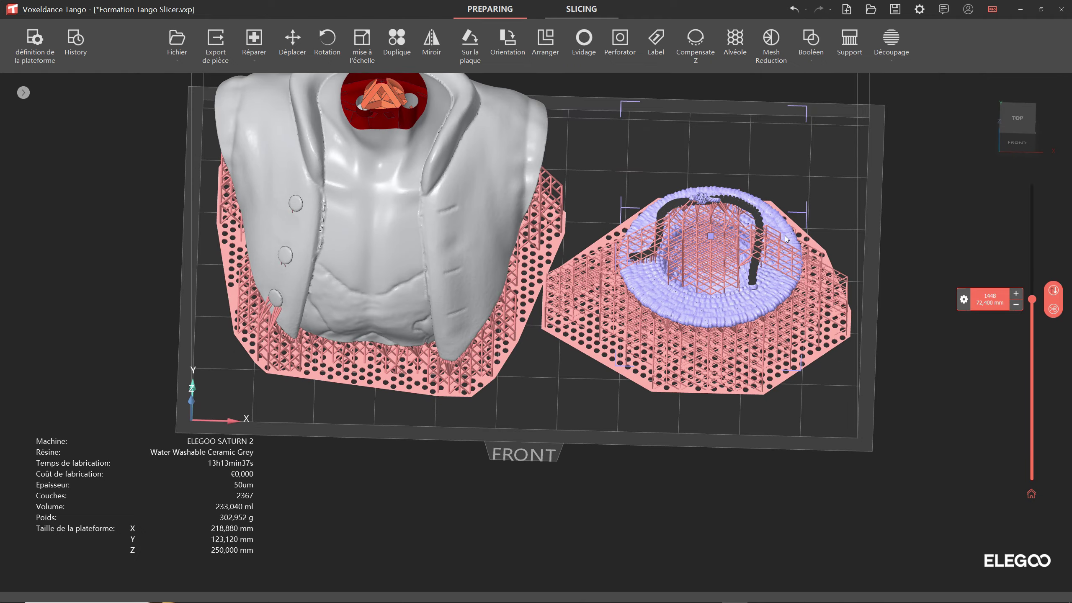
{"action": "left_click", "coordinate": [298, 49]}
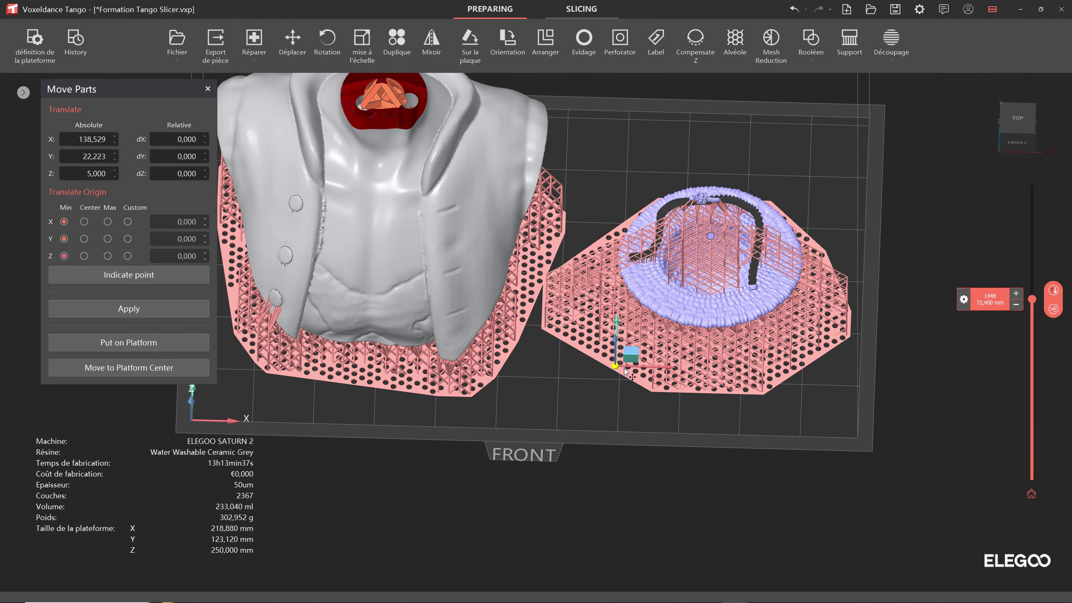
{"action": "left_click_drag", "start_coordinate": [633, 368], "coordinate": [641, 368]}
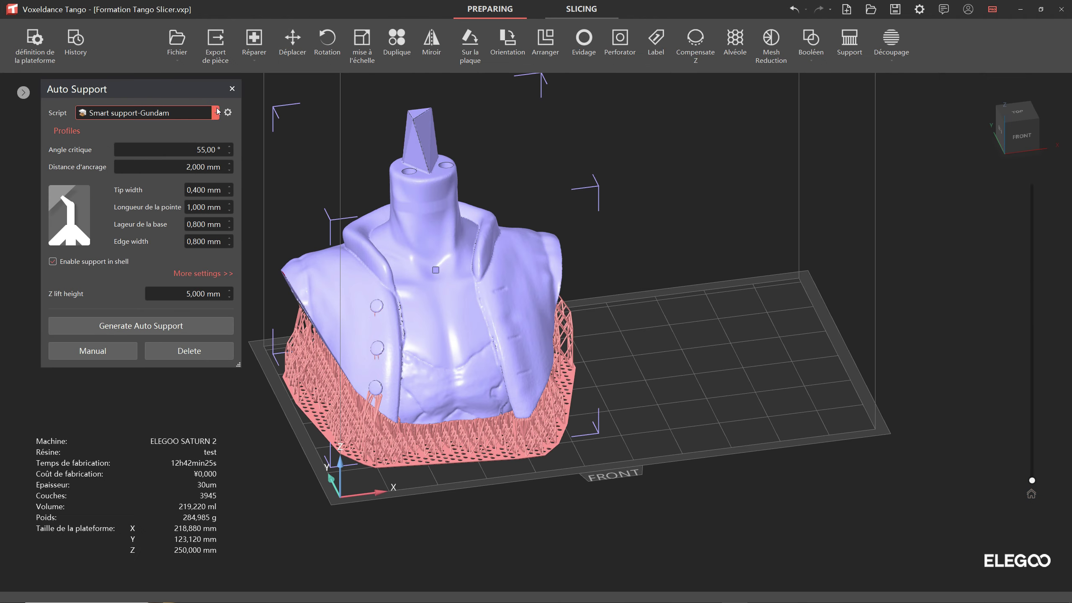
{"action": "left_click", "coordinate": [182, 112]}
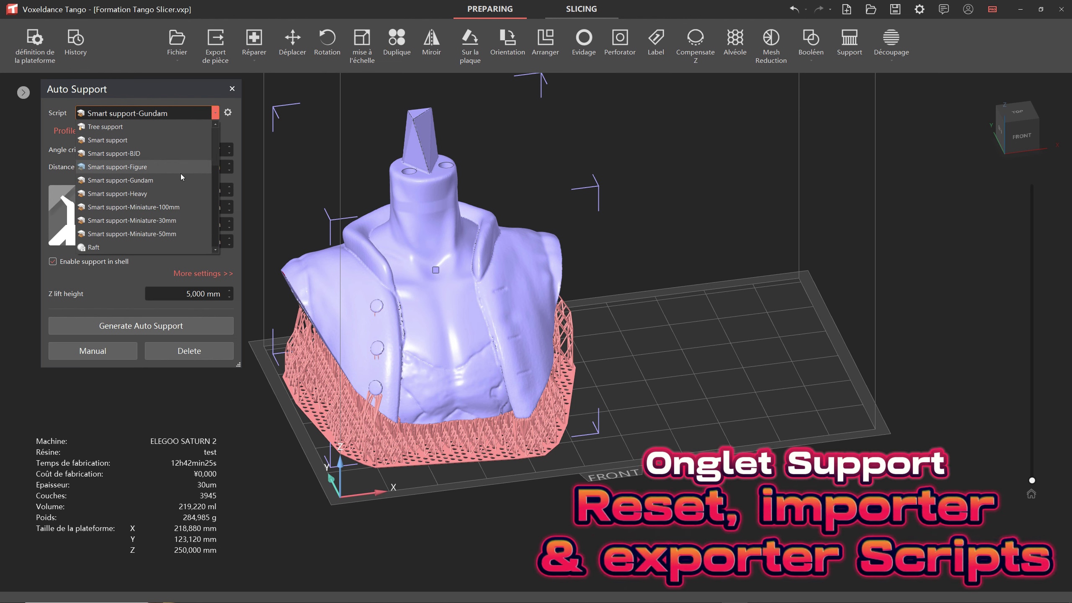
{"action": "left_click", "coordinate": [151, 221]}
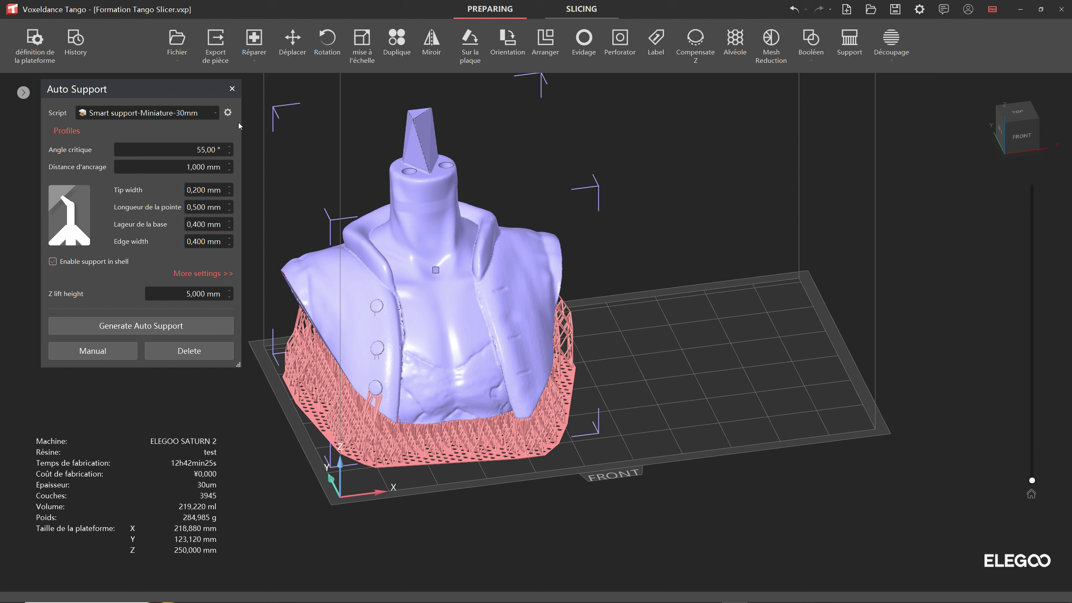
{"action": "left_click", "coordinate": [228, 113]}
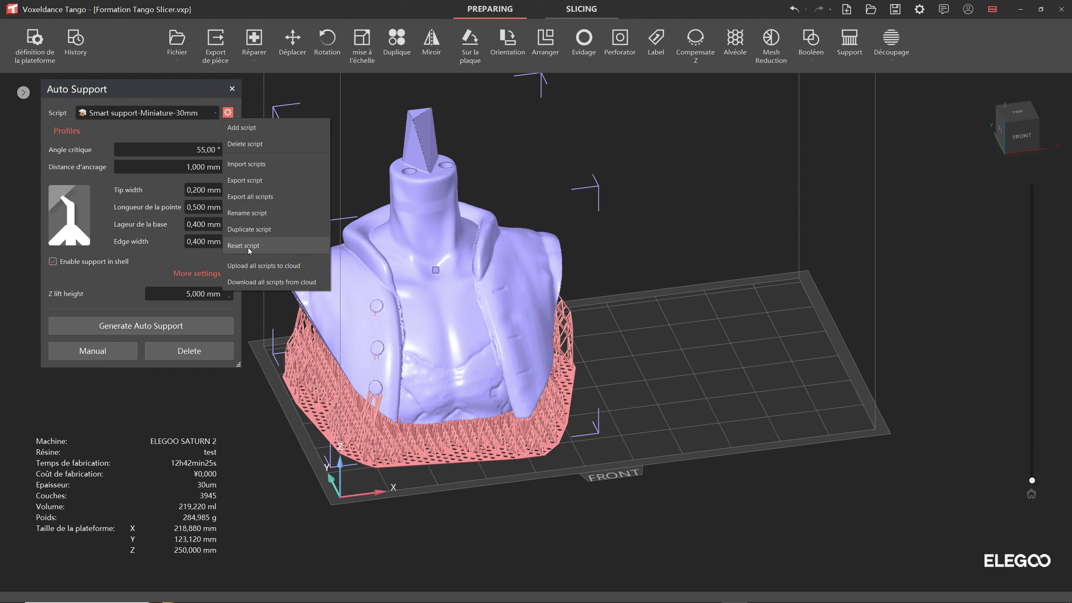
- Reset the Smart support-Miniature-100mm script and confirm the reset
{"action": "left_click", "coordinate": [201, 113]}
{"action": "left_click", "coordinate": [175, 211]}
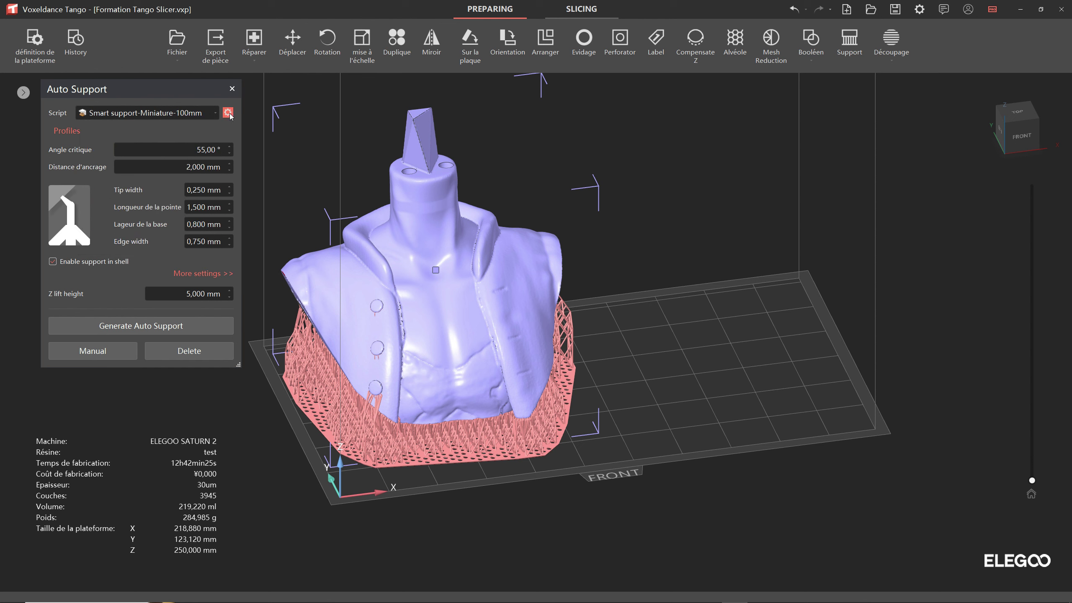
{"action": "left_click", "coordinate": [228, 113]}
{"action": "left_click", "coordinate": [253, 247]}
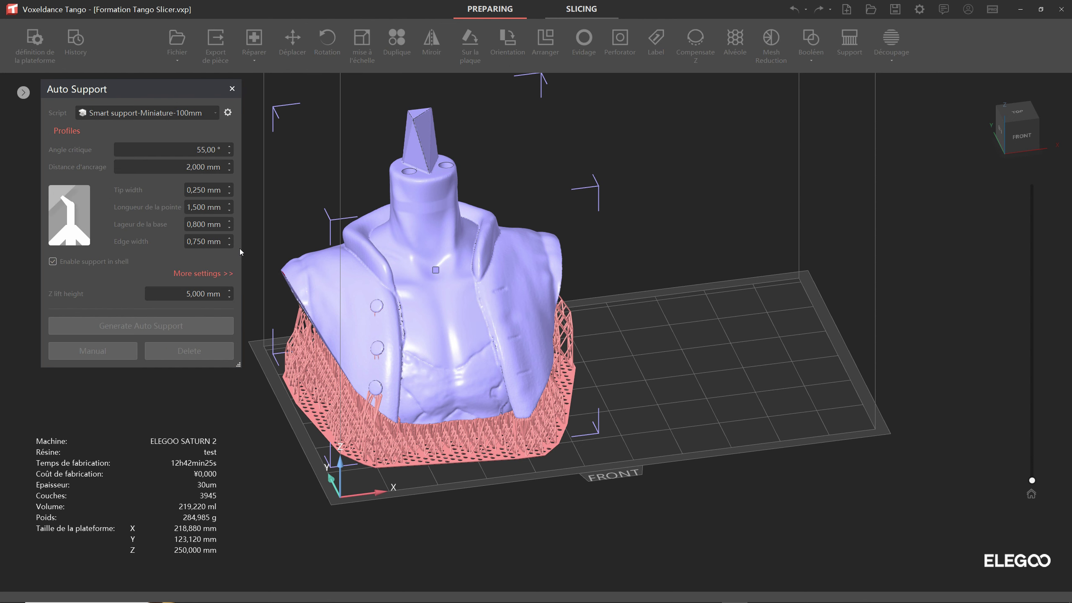
{"action": "left_click", "coordinate": [531, 336]}
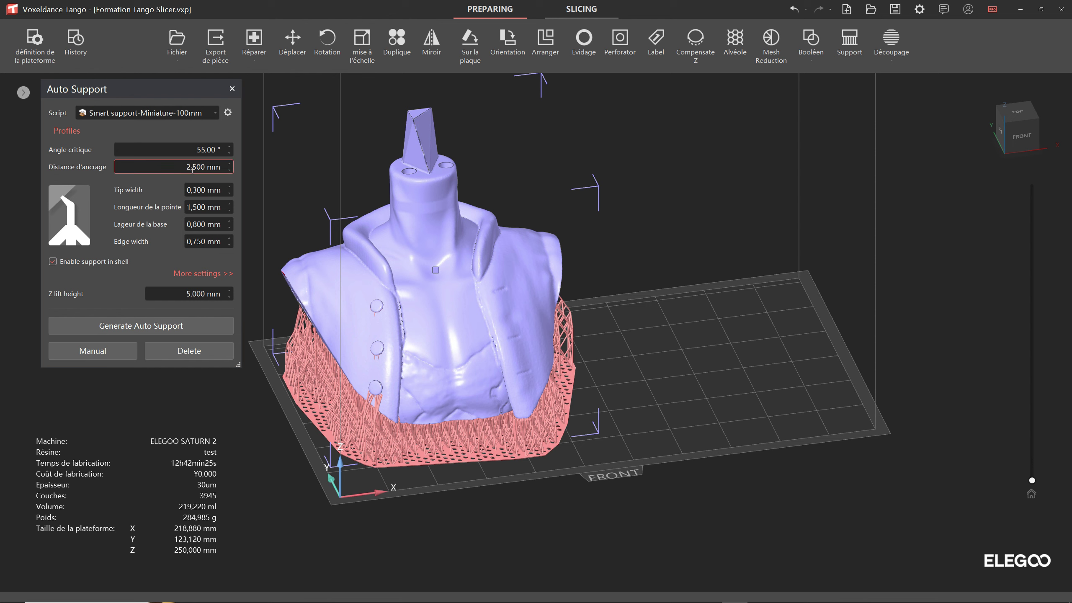
- Create a support script named OW3D in the Supports intelligents style and open its detailed settings
{"action": "left_click", "coordinate": [228, 113]}
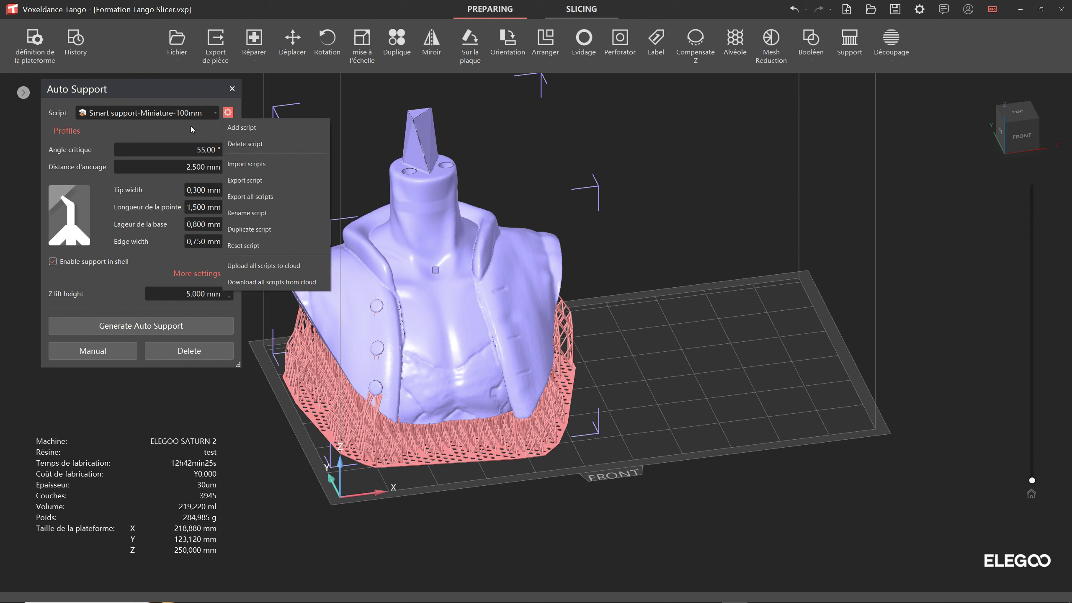
{"action": "left_click", "coordinate": [243, 128]}
{"action": "left_click", "coordinate": [523, 304]}
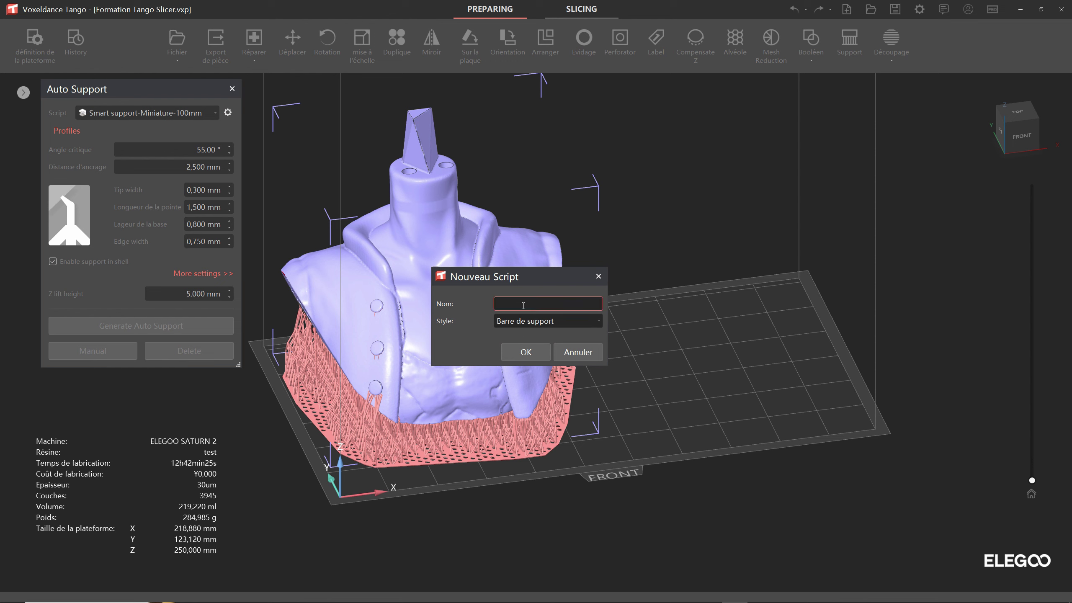
{"action": "type", "text": "OW3S"}
{"action": "key", "text": "BackSpace"}
{"action": "type", "text": "D"}
{"action": "left_click", "coordinate": [540, 321]}
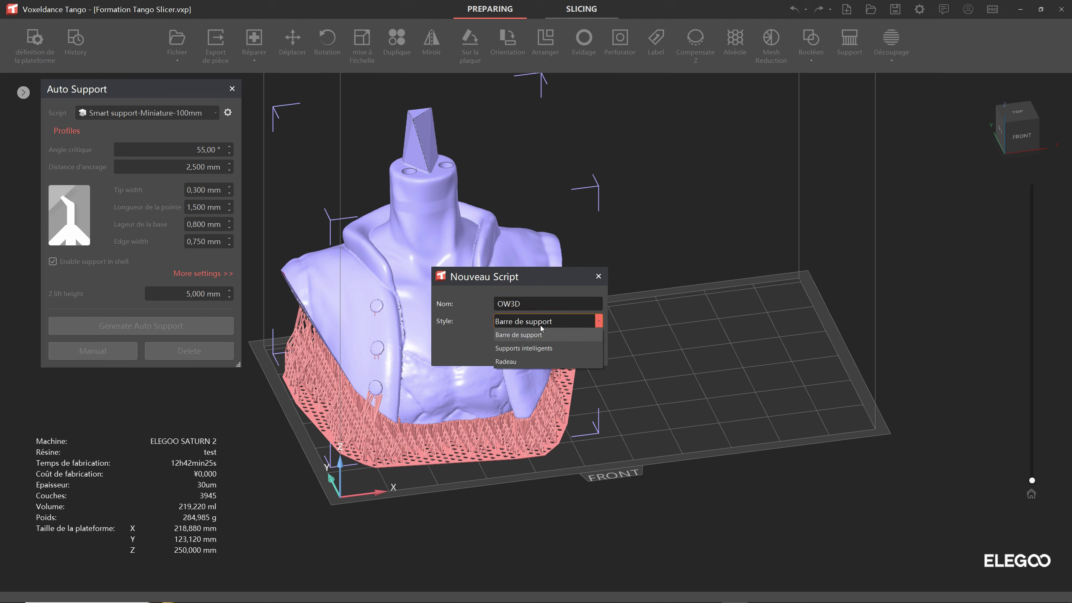
{"action": "left_click", "coordinate": [530, 353]}
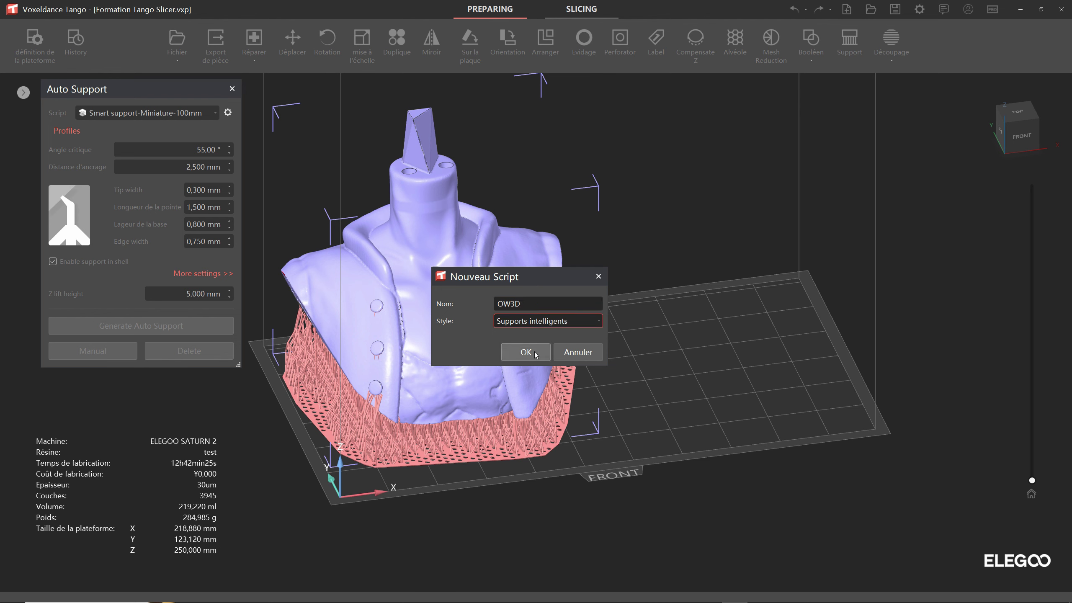
{"action": "left_click", "coordinate": [535, 354]}
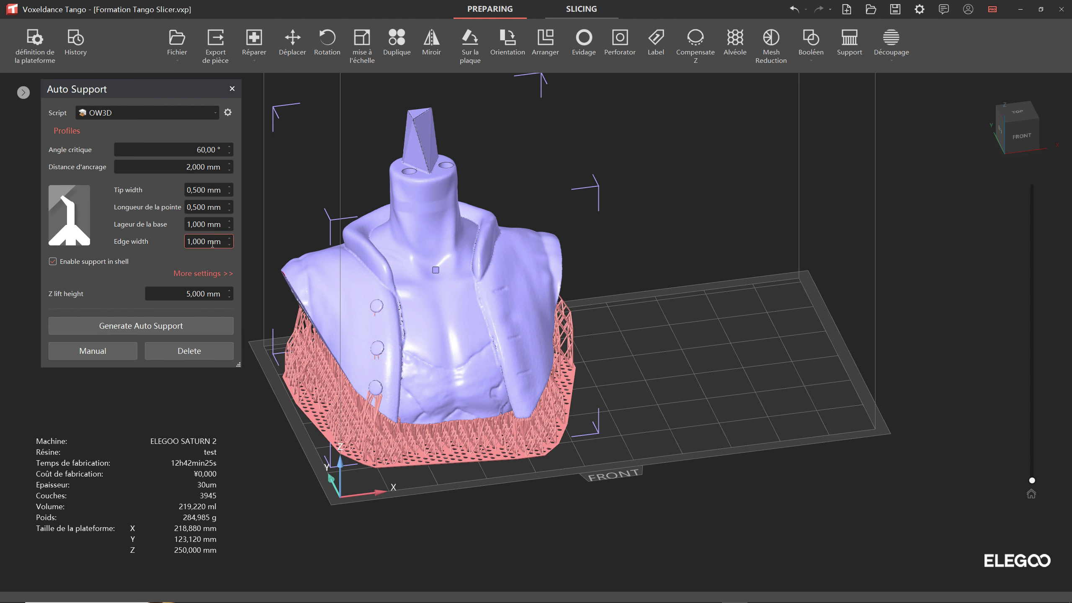
{"action": "left_click", "coordinate": [204, 274]}
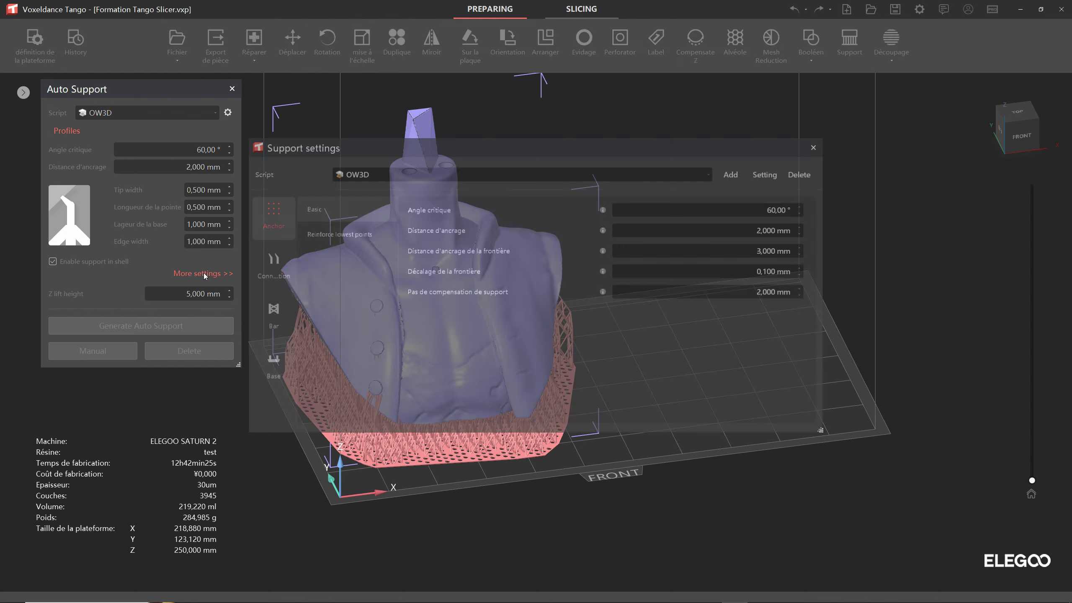
- Open the file chooser for importing support scripts and dismiss it without importing anything
{"action": "left_click", "coordinate": [227, 113]}
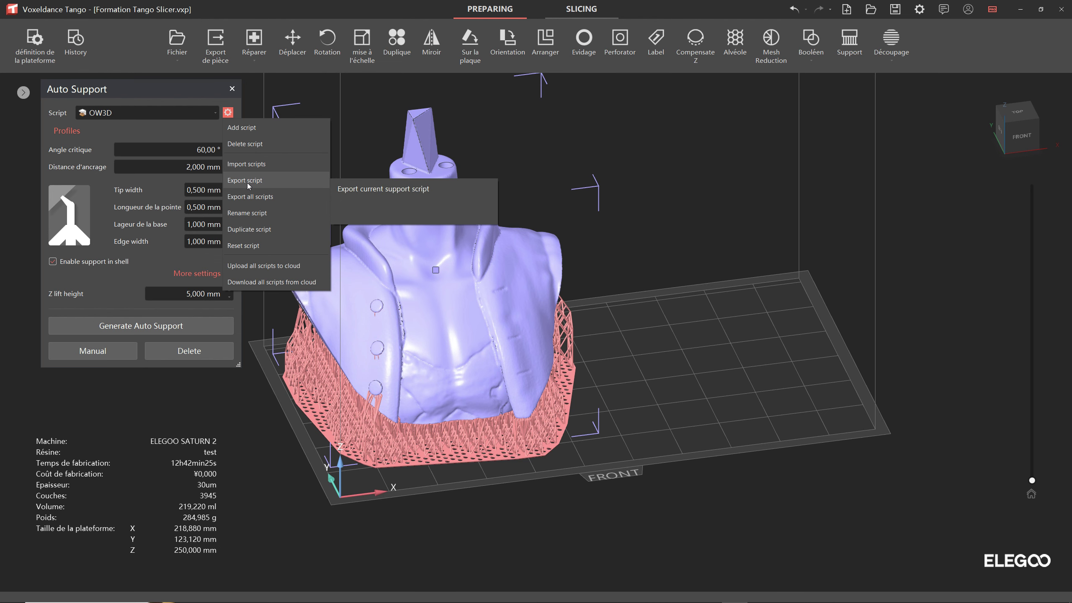
{"action": "left_click", "coordinate": [254, 169]}
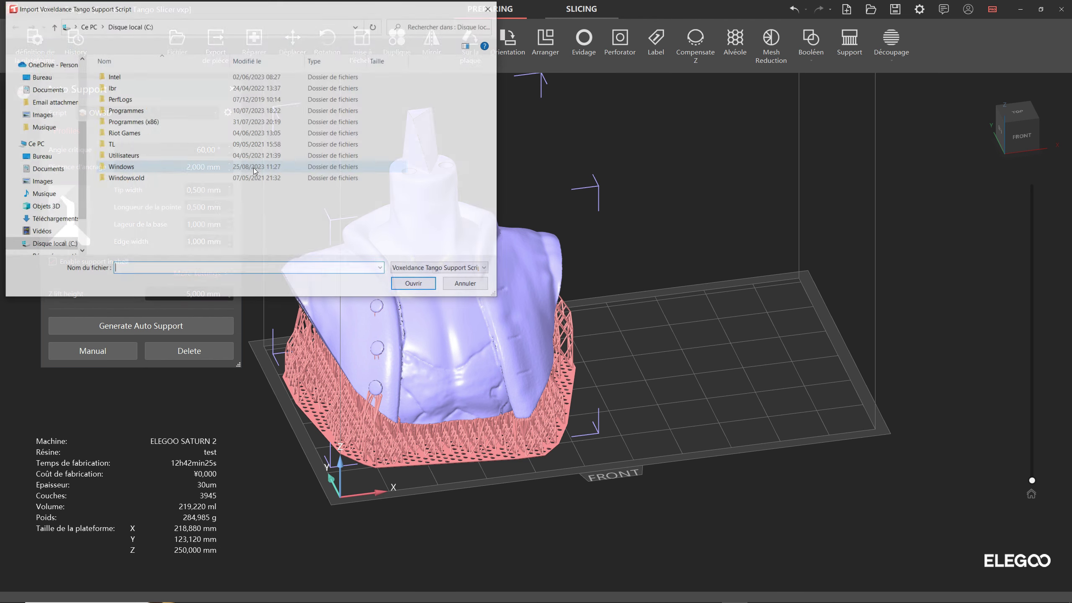
{"action": "key", "text": "Escape"}
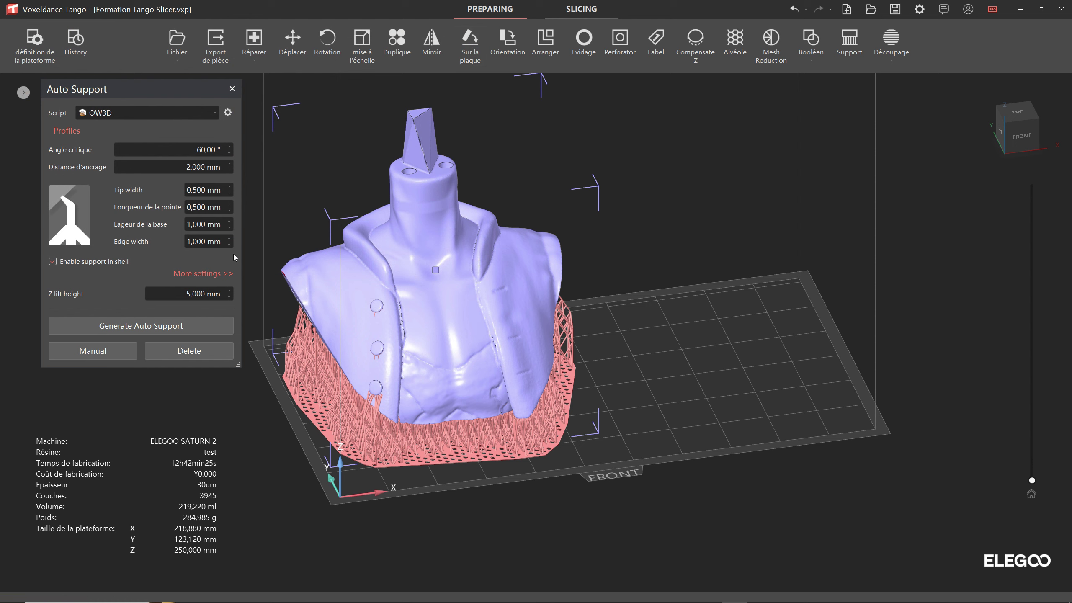
{"action": "left_click", "coordinate": [228, 112]}
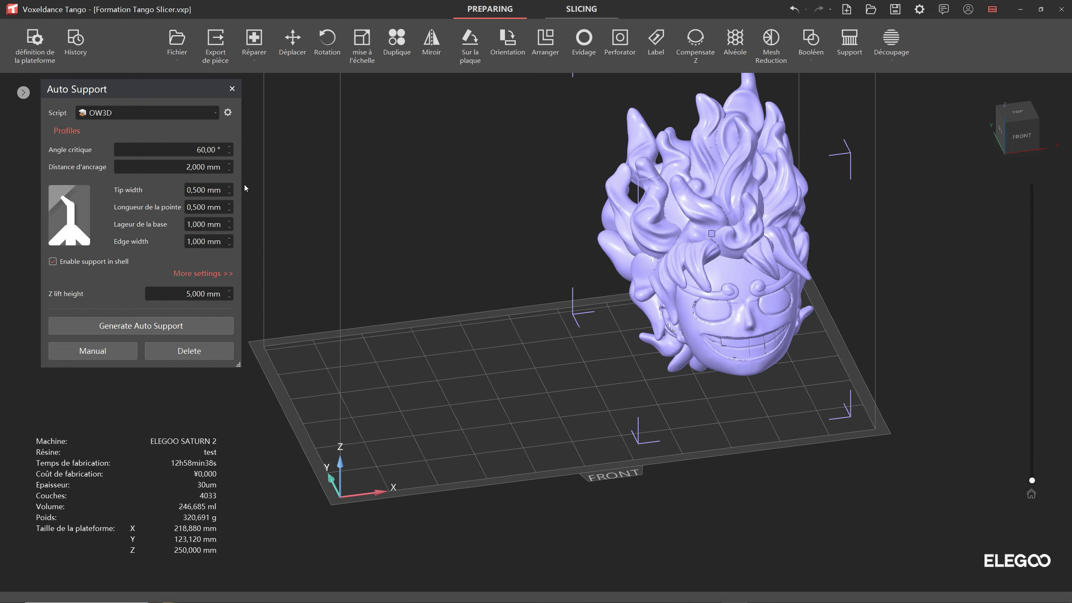
- Open the OW3D script's detailed anchor settings and view the explanation of the Angle critique parameter
{"action": "left_click", "coordinate": [206, 149]}
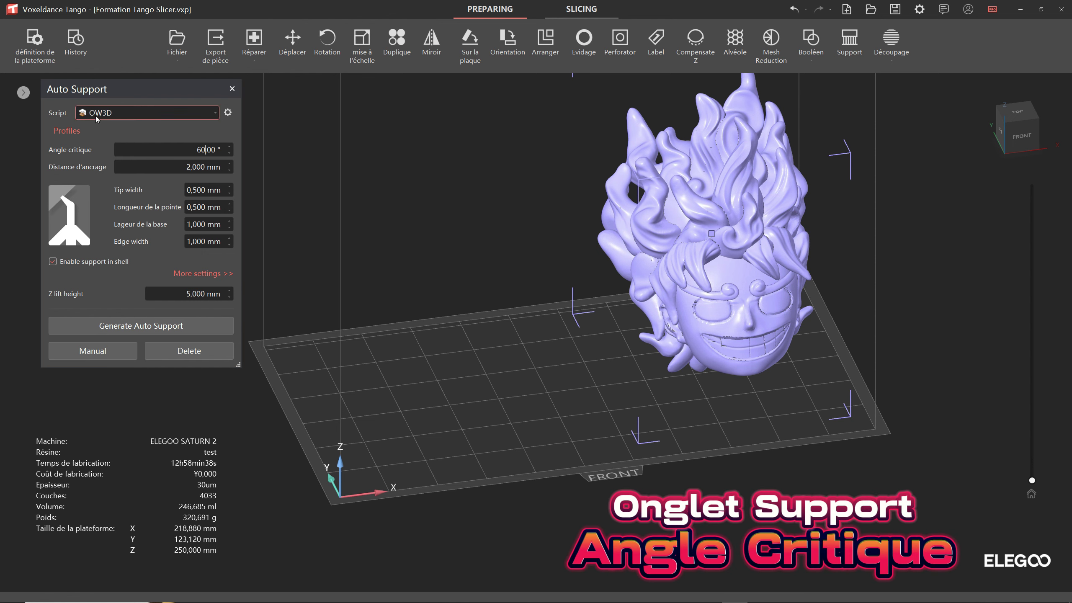
{"action": "left_click", "coordinate": [159, 330]}
{"action": "left_click", "coordinate": [206, 274]}
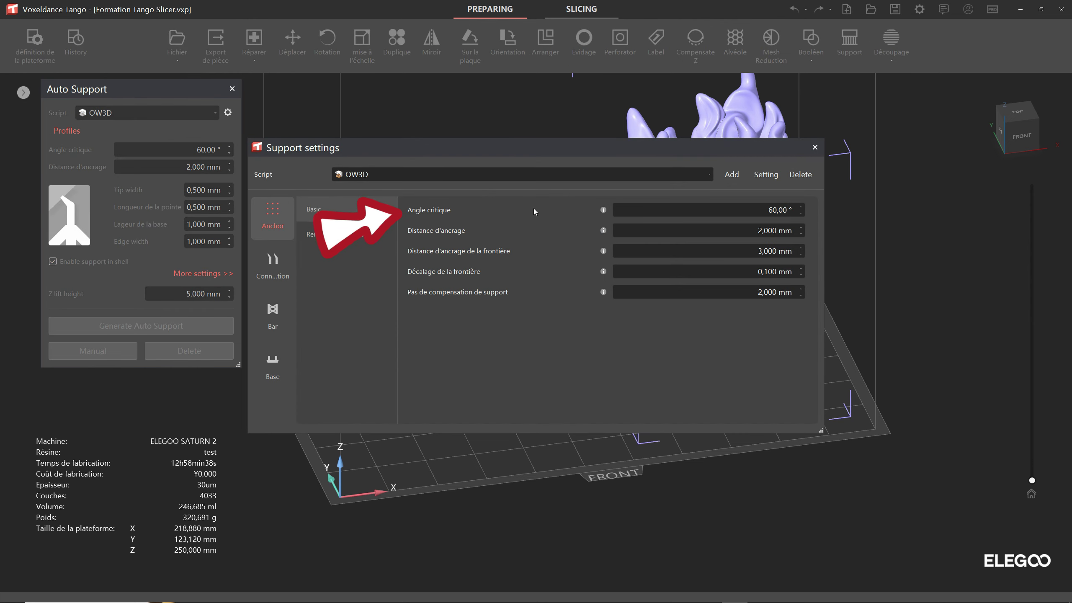
{"action": "mouse_move", "coordinate": [603, 213]}
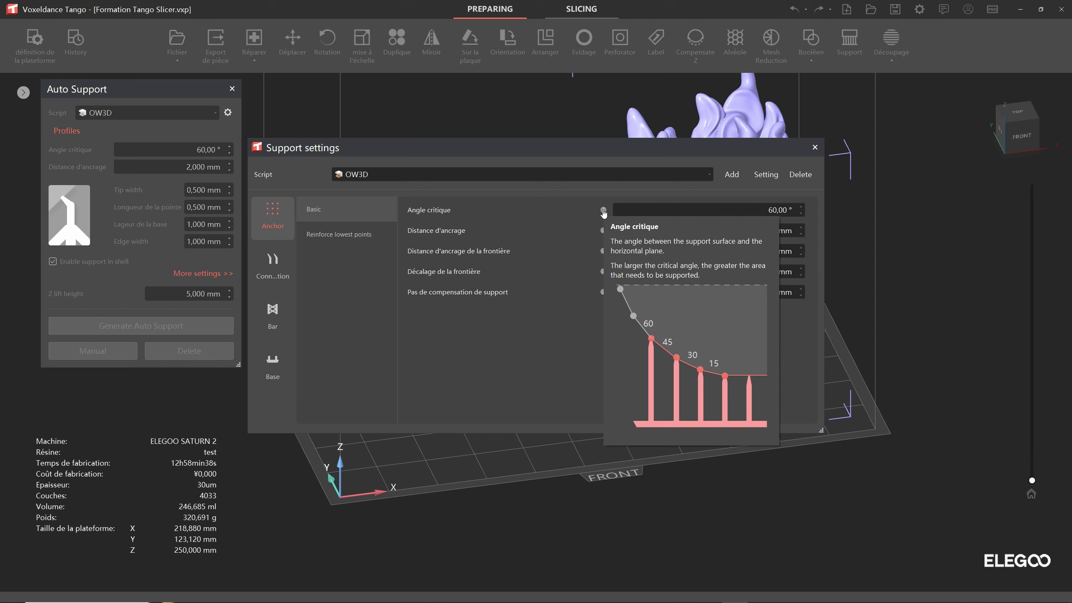
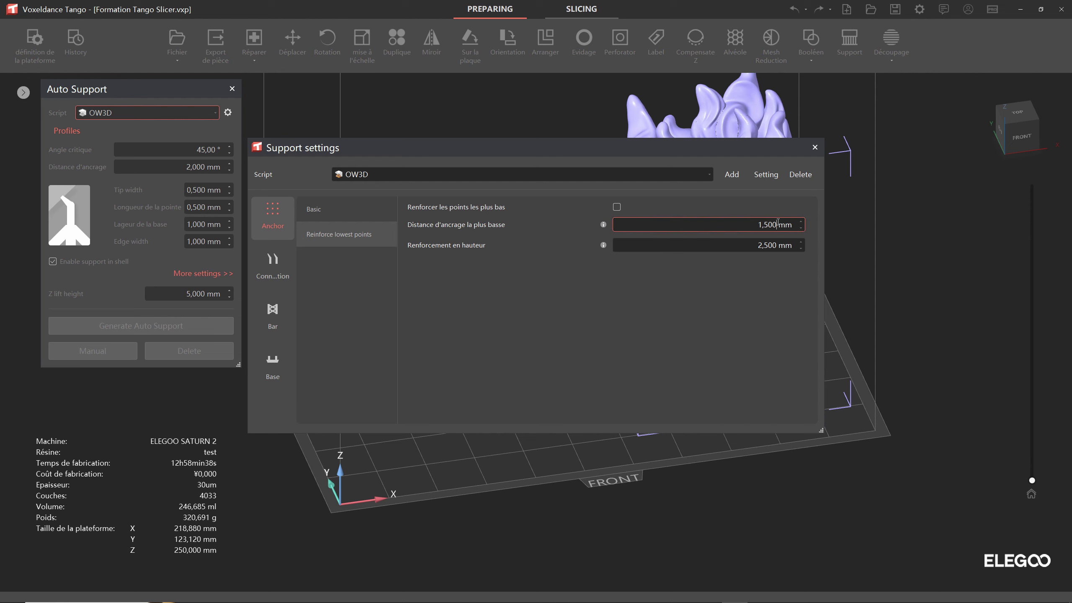
- Review the basic anchor and Reinforce lowest points settings, and read the explanation of Renforcement en hauteur
{"action": "left_click", "coordinate": [382, 215]}
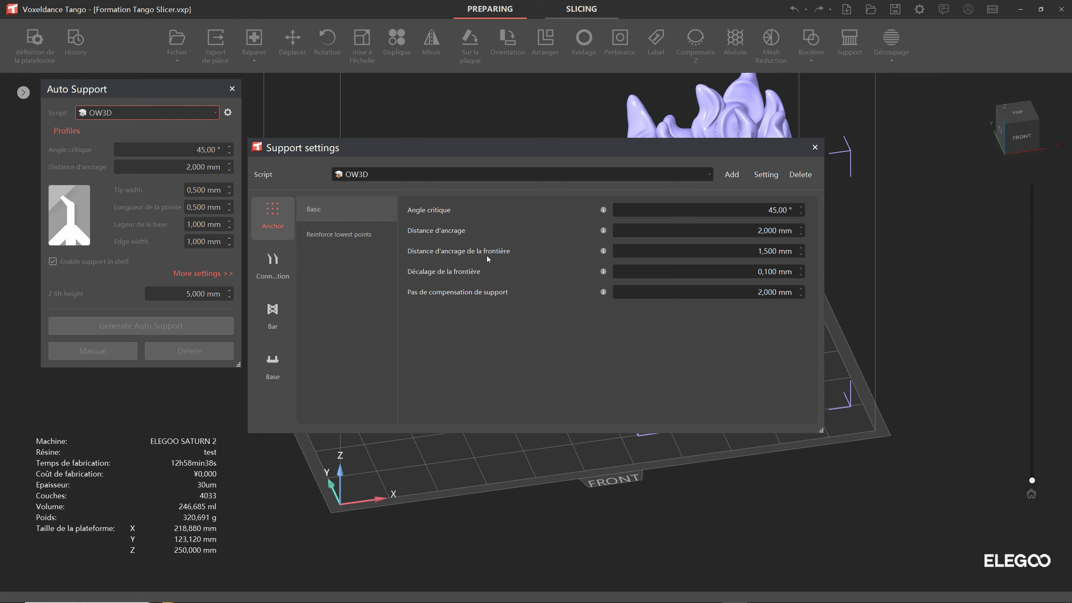
{"action": "left_click", "coordinate": [317, 242]}
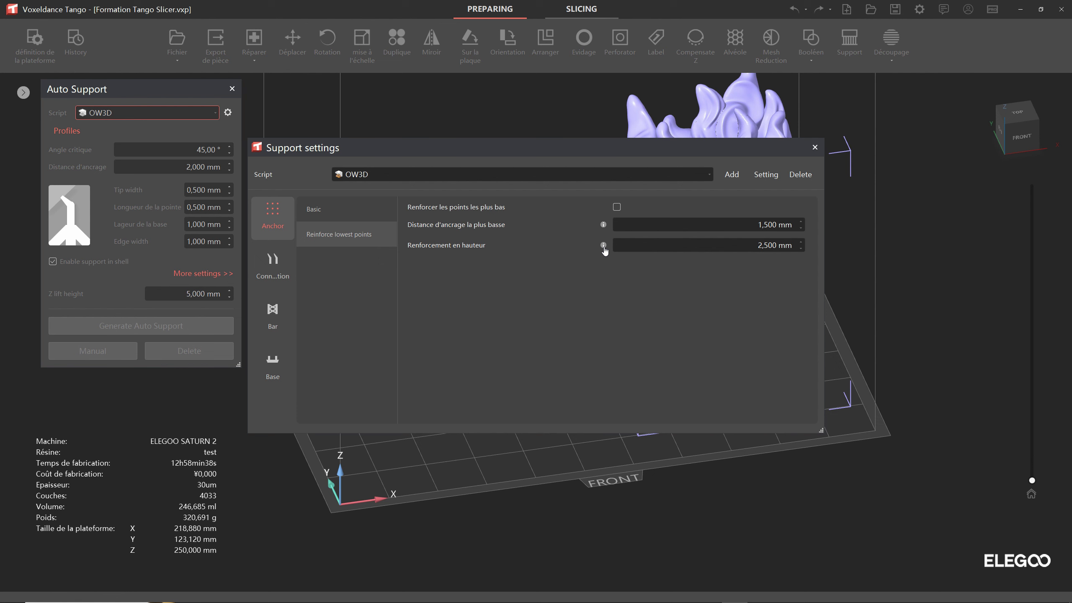
{"action": "mouse_move", "coordinate": [603, 246]}
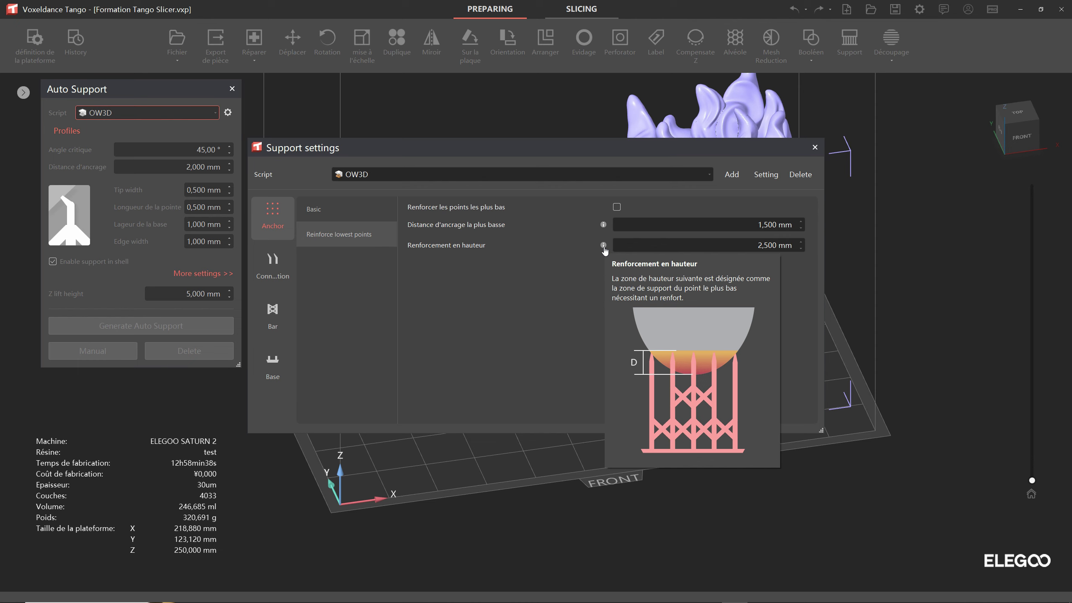
{"action": "left_click", "coordinate": [773, 246]}
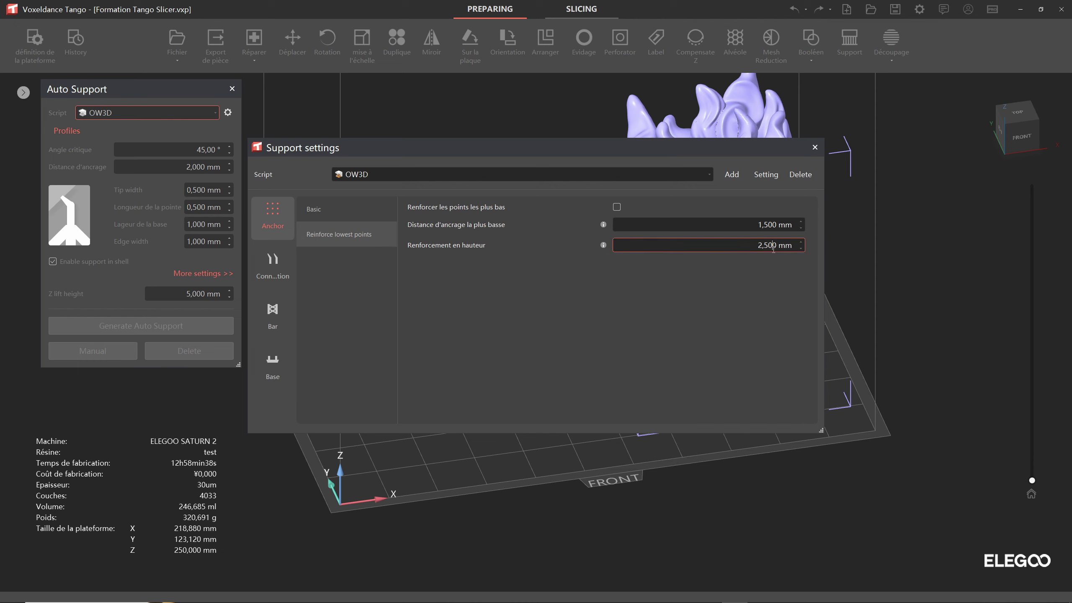
{"action": "left_click_drag", "start_coordinate": [759, 246], "coordinate": [790, 249]}
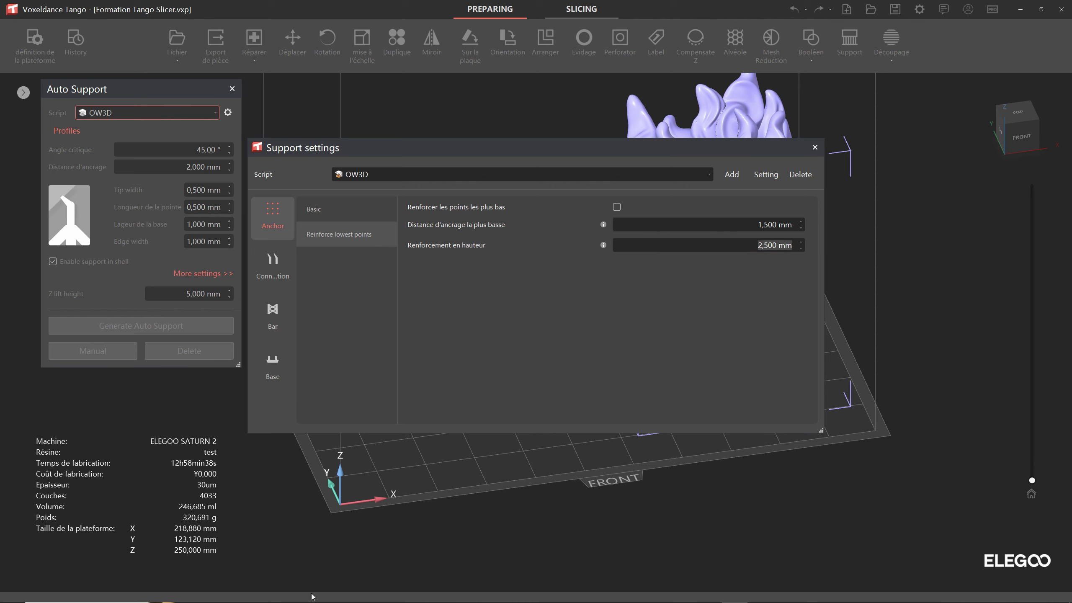
- Switch to the browser and read the AmeraLabs article's sections on anchor distance, support top width and Reinforce lowest points
{"action": "left_click", "coordinate": [222, 593]}
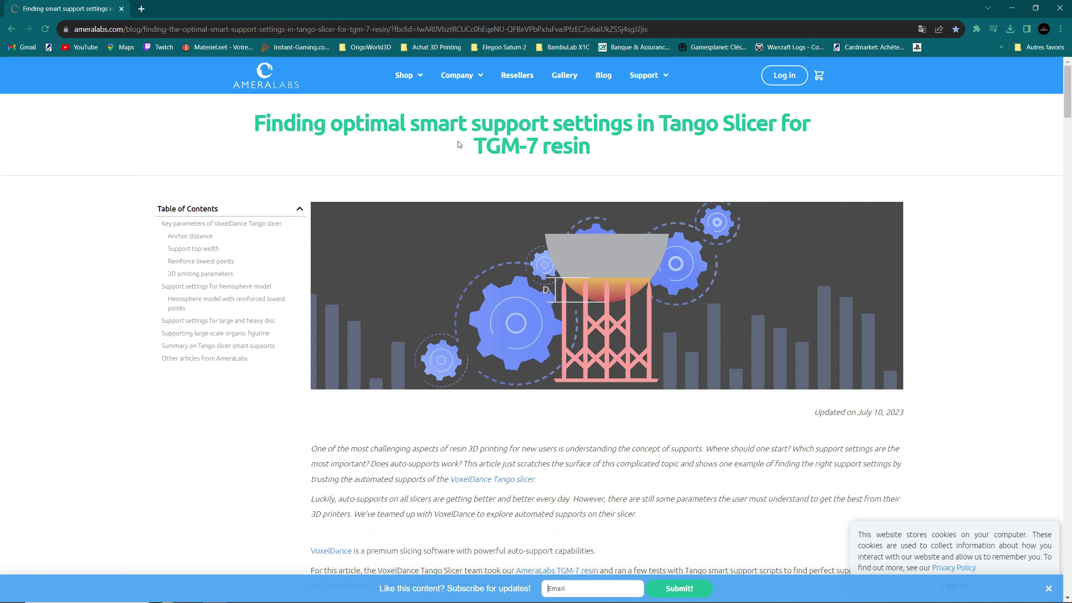
{"action": "scroll", "coordinate": [572, 190], "scroll_direction": "down", "scroll_amount": 7}
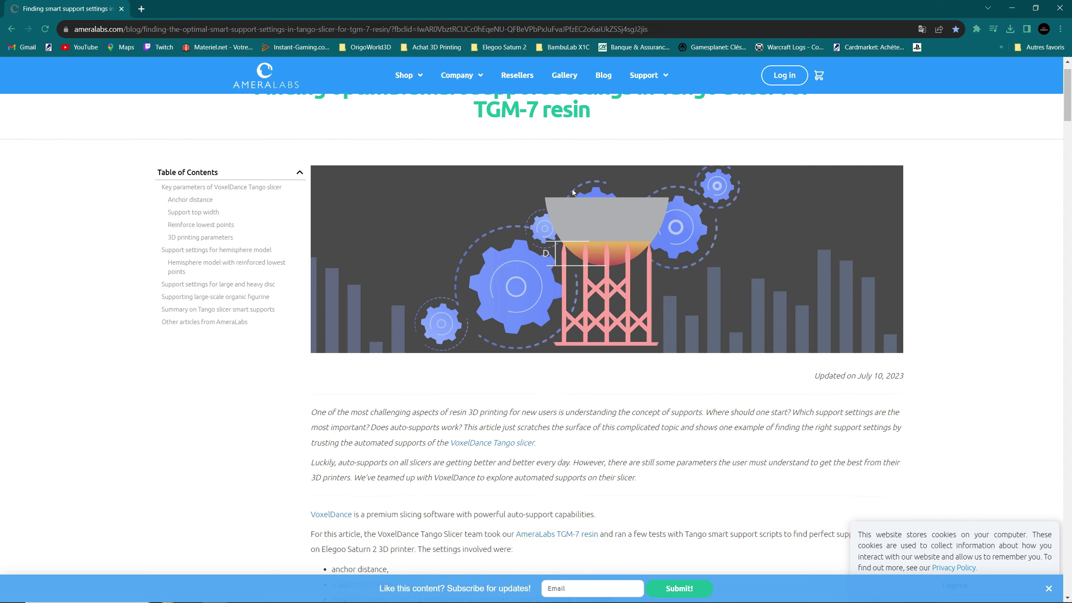
{"action": "scroll", "coordinate": [568, 232], "scroll_direction": "down", "scroll_amount": 2}
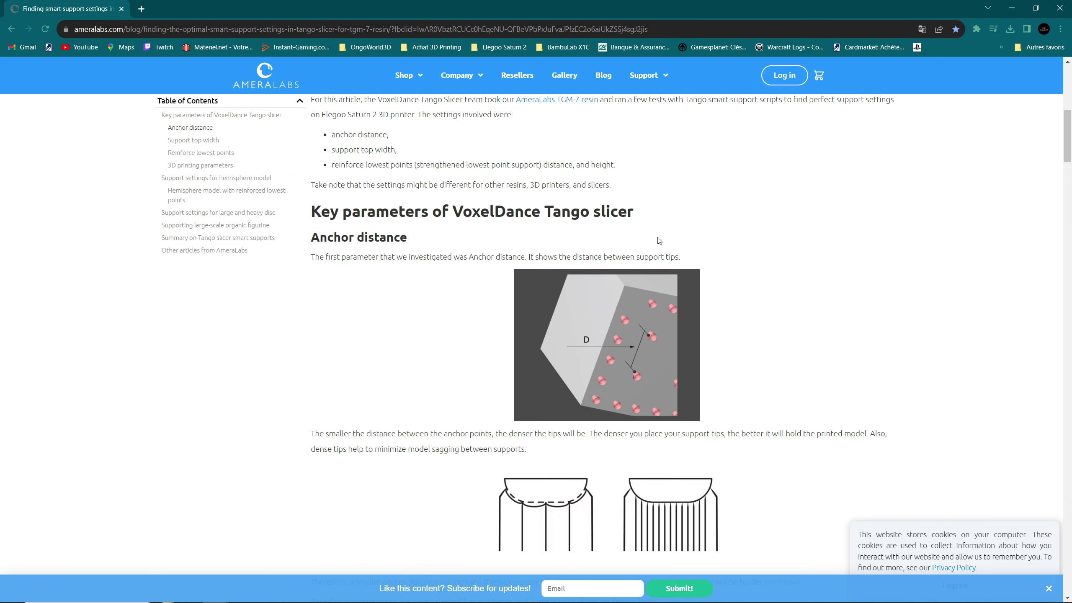
{"action": "scroll", "coordinate": [658, 239], "scroll_direction": "down", "scroll_amount": 1}
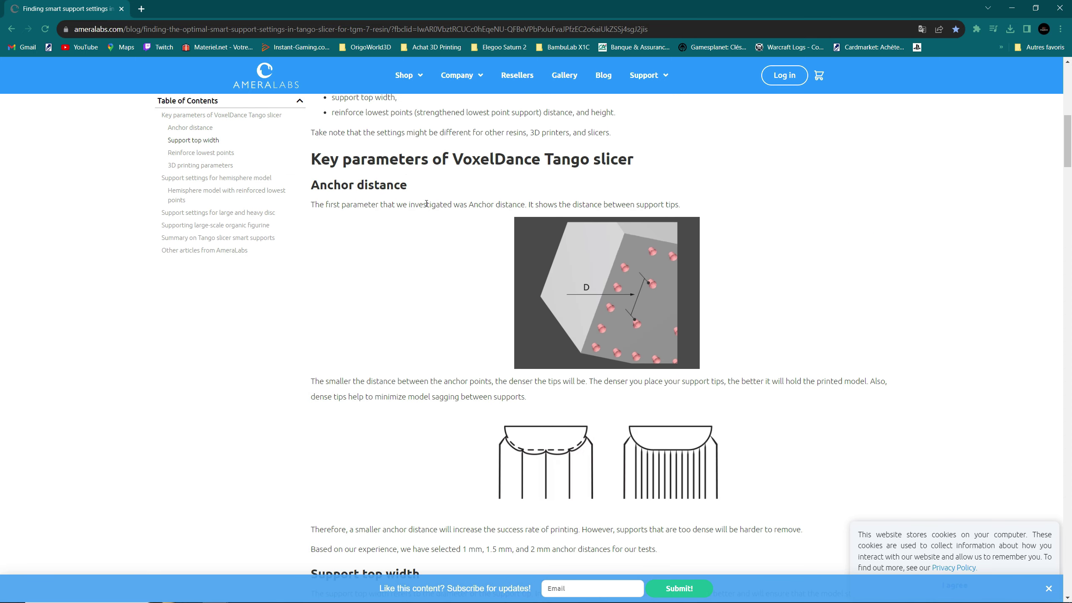
{"action": "scroll", "coordinate": [471, 250], "scroll_direction": "down", "scroll_amount": 2}
{"action": "scroll", "coordinate": [470, 249], "scroll_direction": "down", "scroll_amount": 4}
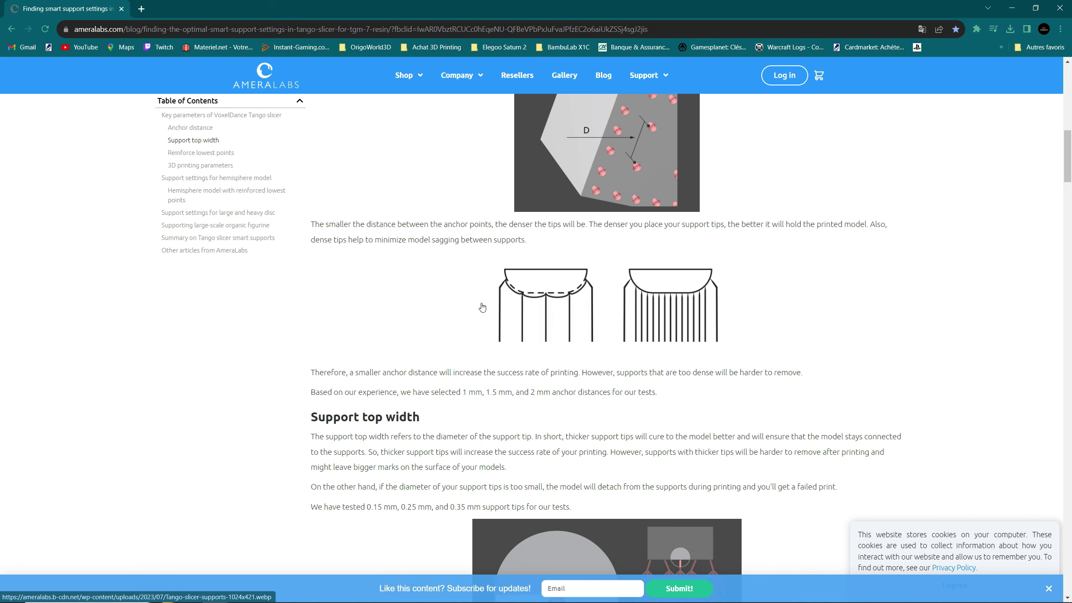
{"action": "scroll", "coordinate": [505, 343], "scroll_direction": "down", "scroll_amount": 4}
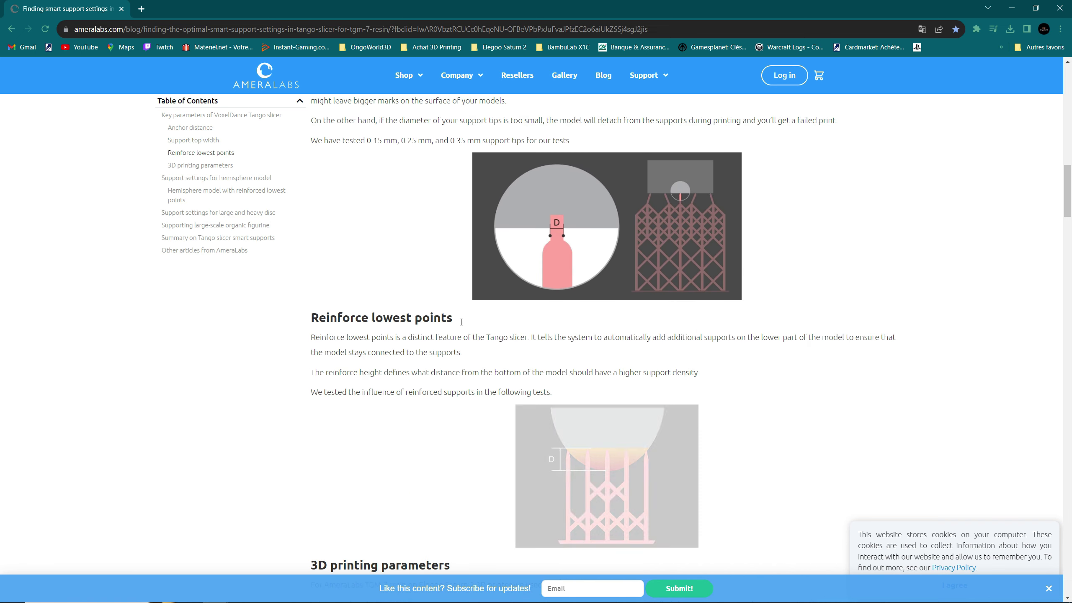
{"action": "scroll", "coordinate": [496, 320], "scroll_direction": "down", "scroll_amount": 3}
{"action": "scroll", "coordinate": [464, 237], "scroll_direction": "down", "scroll_amount": 3}
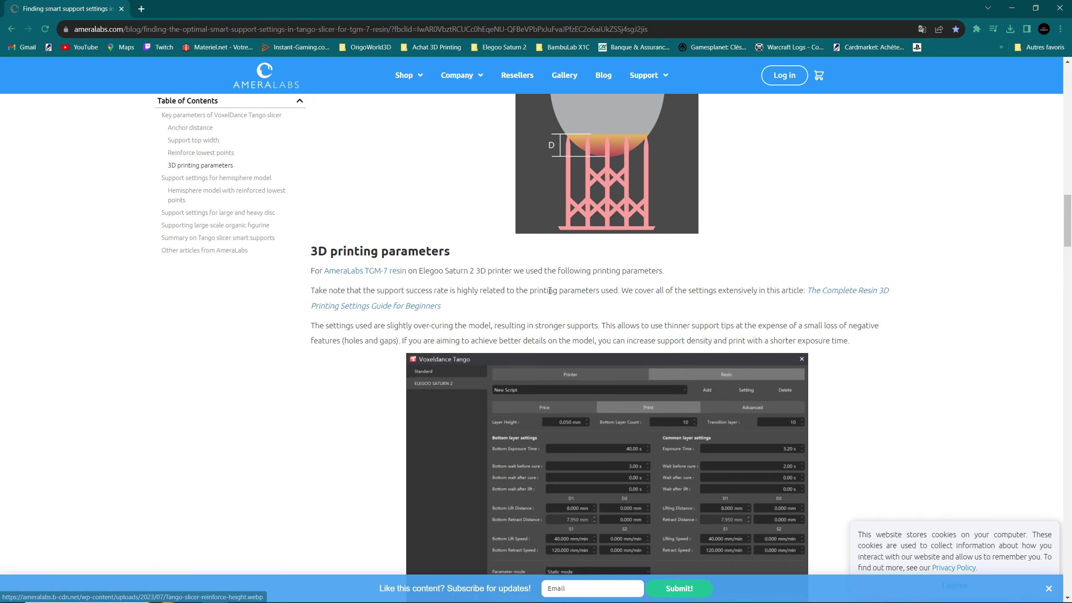
- Examine the article's 3D printing parameters and hemisphere model tests, with and without reinforced lowest points
{"action": "scroll", "coordinate": [489, 262], "scroll_direction": "down", "scroll_amount": 3}
{"action": "scroll", "coordinate": [499, 261], "scroll_direction": "down", "scroll_amount": 2}
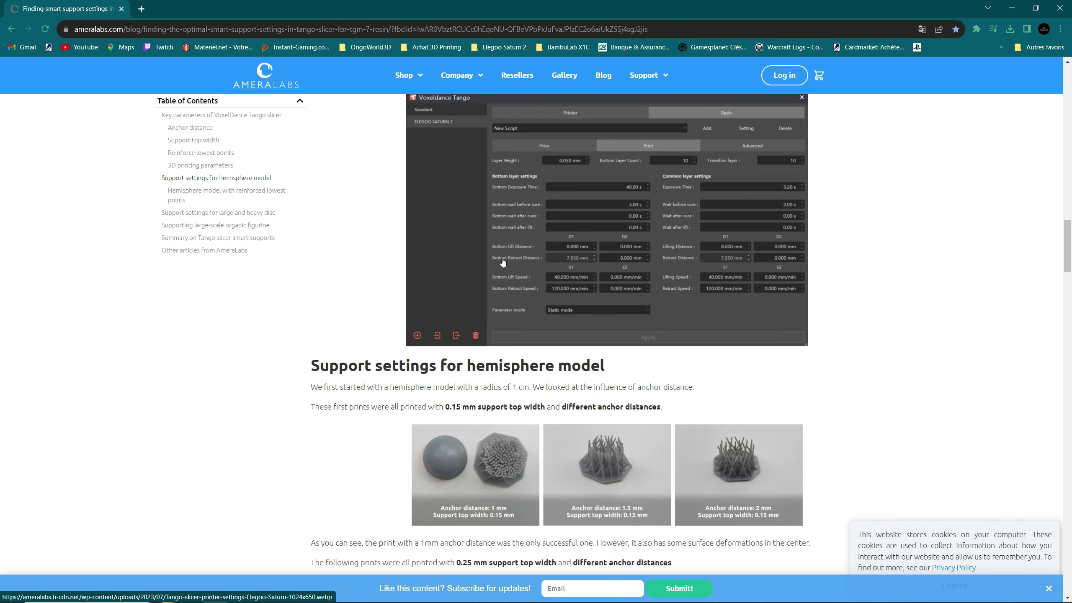
{"action": "scroll", "coordinate": [717, 285], "scroll_direction": "down", "scroll_amount": 5}
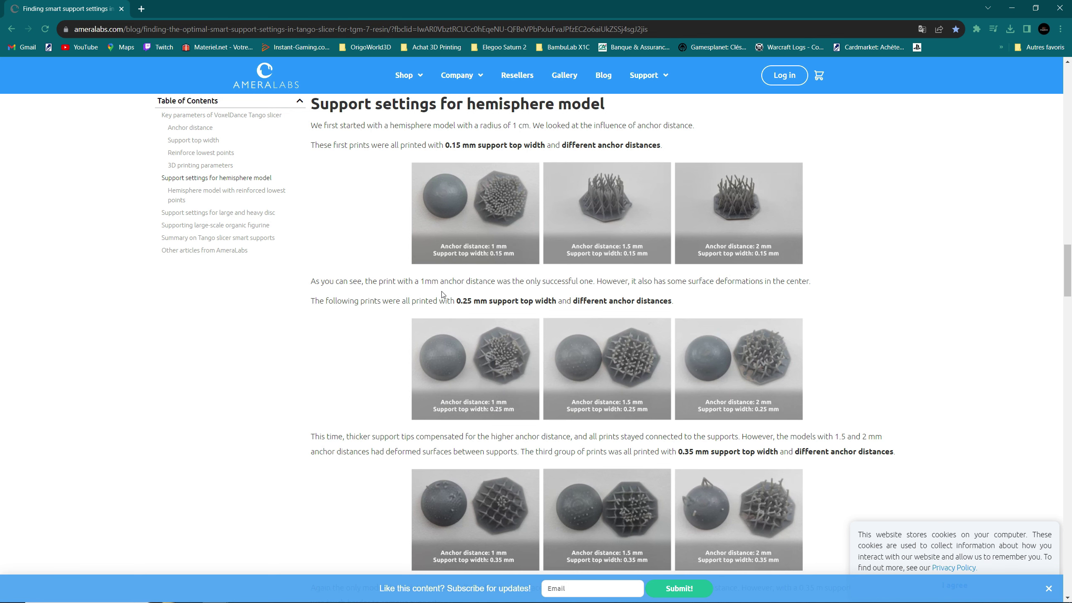
{"action": "scroll", "coordinate": [522, 261], "scroll_direction": "down", "scroll_amount": 6}
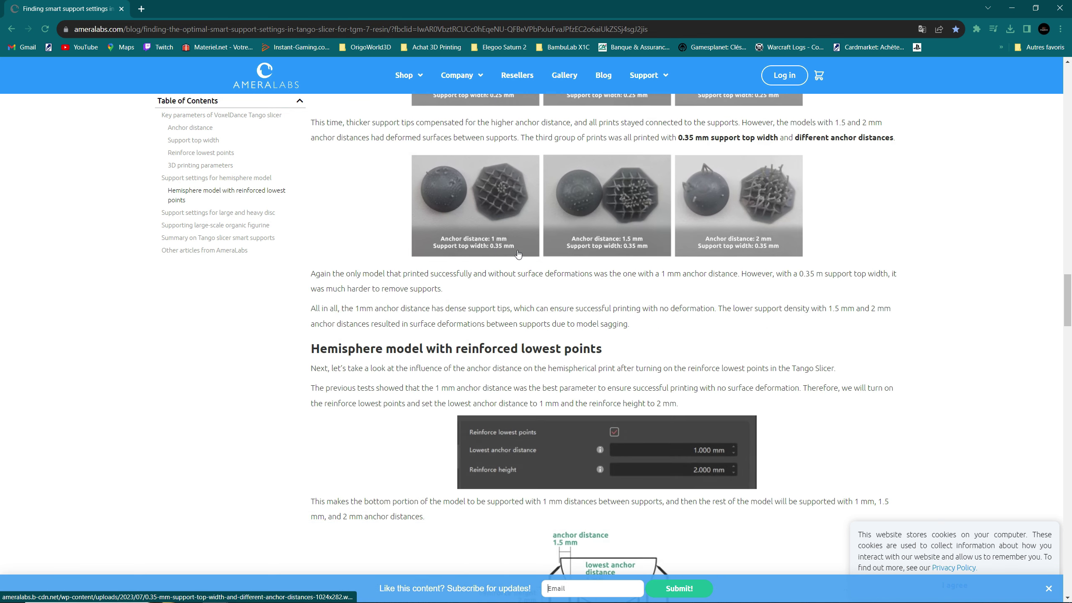
{"action": "scroll", "coordinate": [518, 253], "scroll_direction": "down", "scroll_amount": 20}
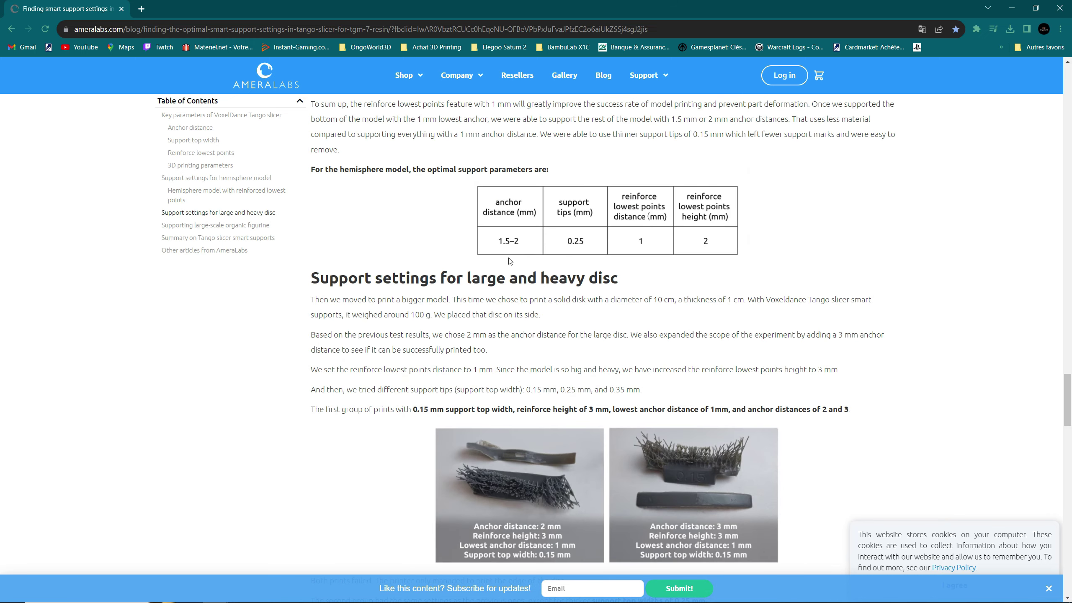
- Examine the recommended support parameters for the large disc, organic figurine and summary, and switch back to Voxeldance Tango
{"action": "scroll", "coordinate": [510, 261], "scroll_direction": "down", "scroll_amount": 20}
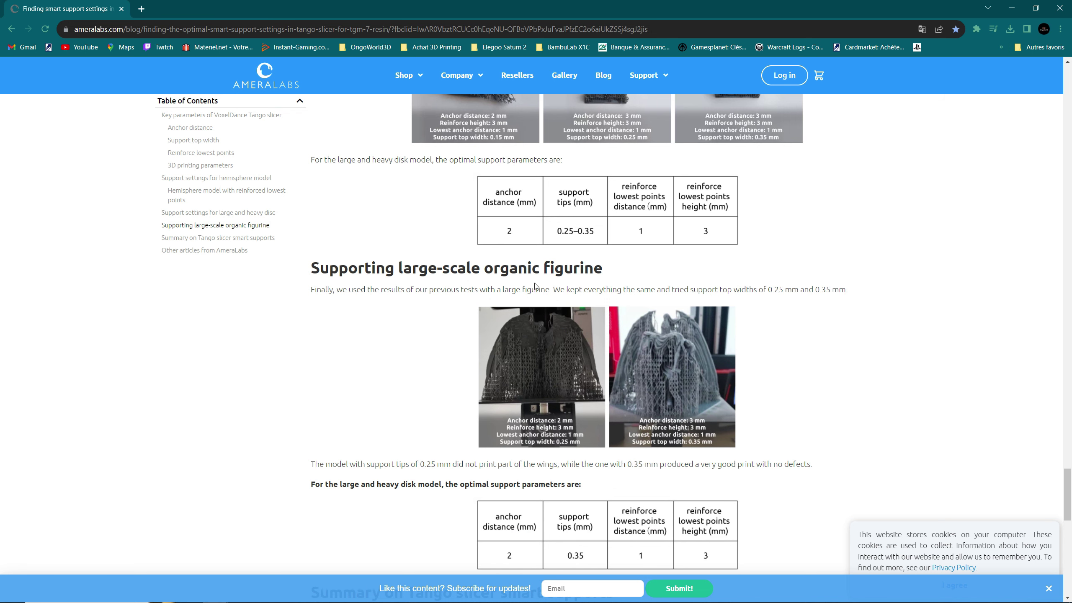
{"action": "scroll", "coordinate": [535, 286], "scroll_direction": "down", "scroll_amount": 5}
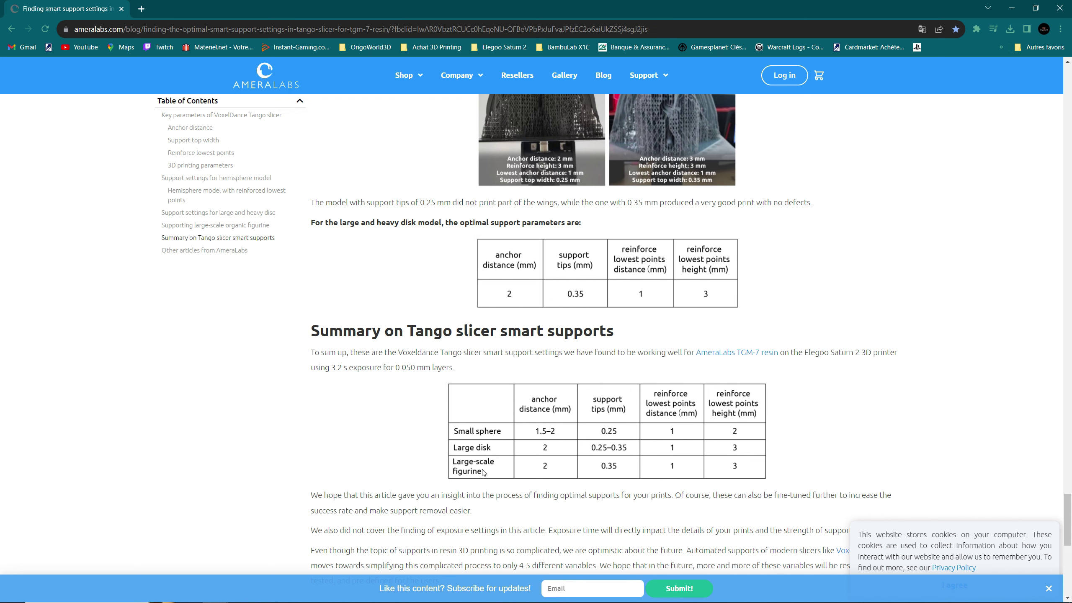
{"action": "scroll", "coordinate": [549, 456], "scroll_direction": "up", "scroll_amount": 1}
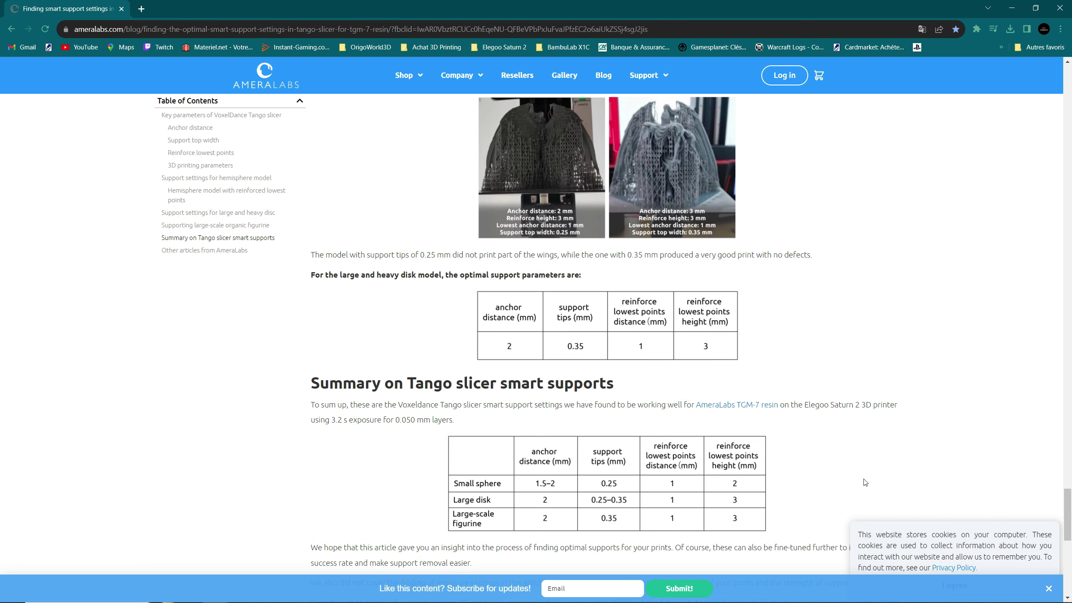
{"action": "scroll", "coordinate": [762, 472], "scroll_direction": "down", "scroll_amount": 3}
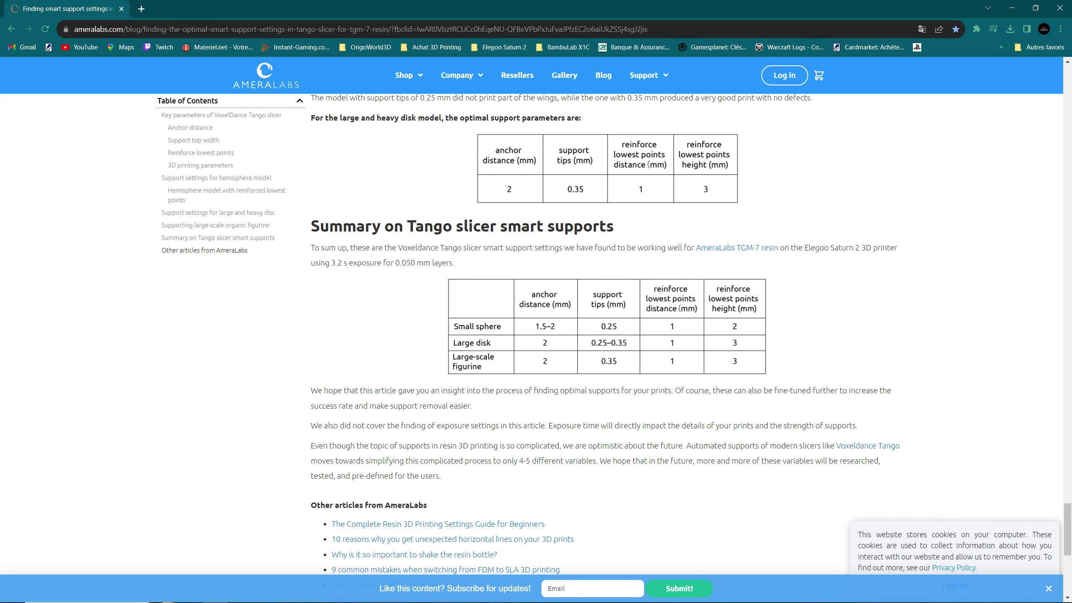
{"action": "mouse_move", "coordinate": [365, 601]}
{"action": "left_click", "coordinate": [735, 592]}
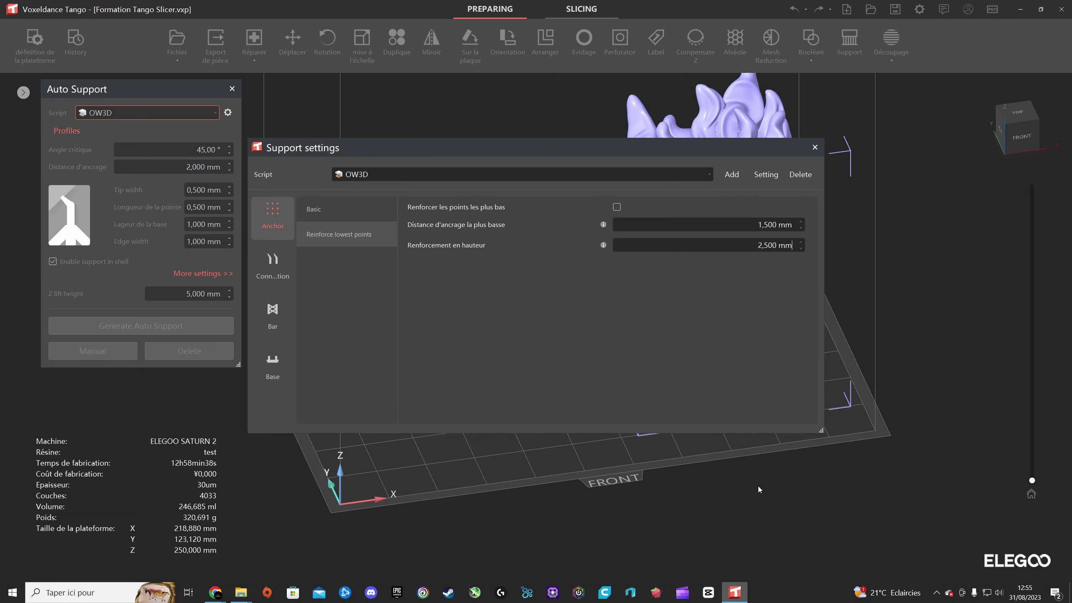
- Set Renforcement en hauteur to 3 mm and Distance d'ancrage la plus basse to 1 mm for the lowest points
{"action": "left_click", "coordinate": [801, 243]}
{"action": "left_click", "coordinate": [800, 243]}
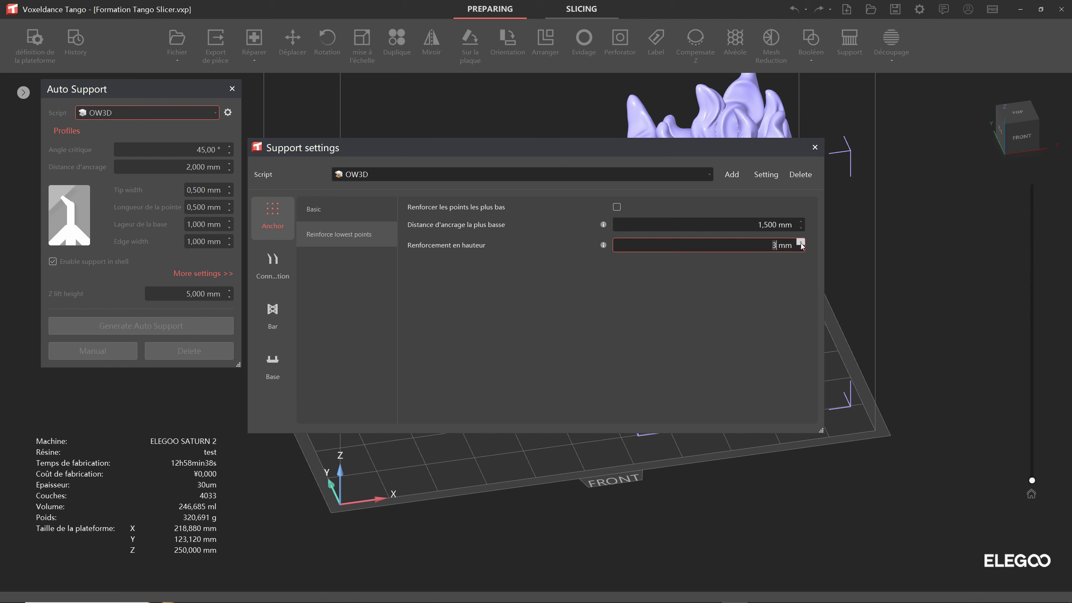
{"action": "left_click", "coordinate": [802, 227]}
{"action": "left_click", "coordinate": [801, 227]}
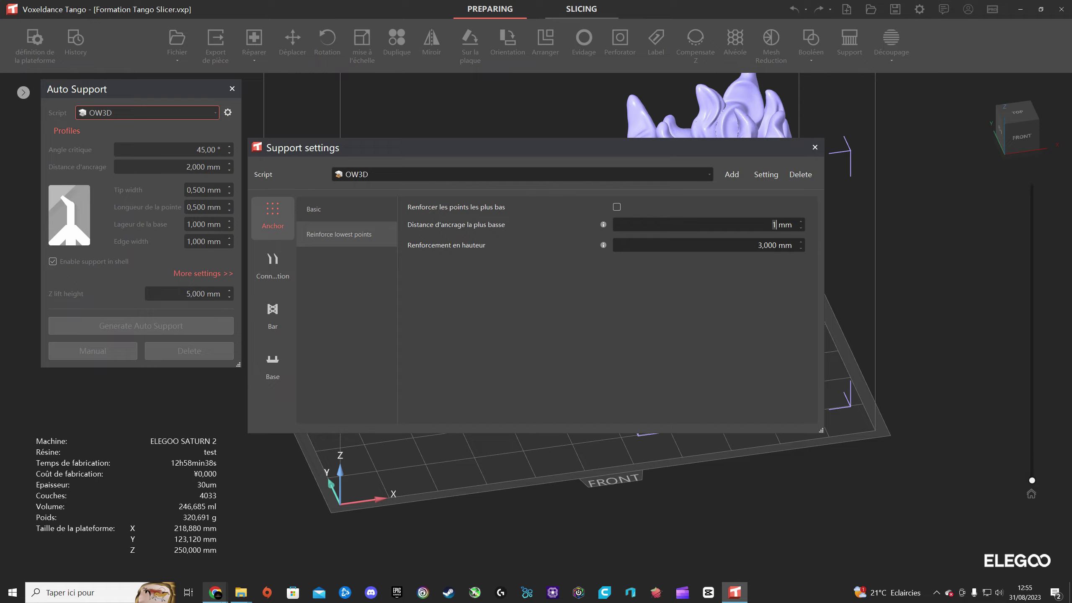
- Switch to the browser and recheck the AmeraLabs article's figurine test and summary table of recommended smart-support parameters
{"action": "mouse_move", "coordinate": [216, 593]}
{"action": "left_click", "coordinate": [270, 549]}
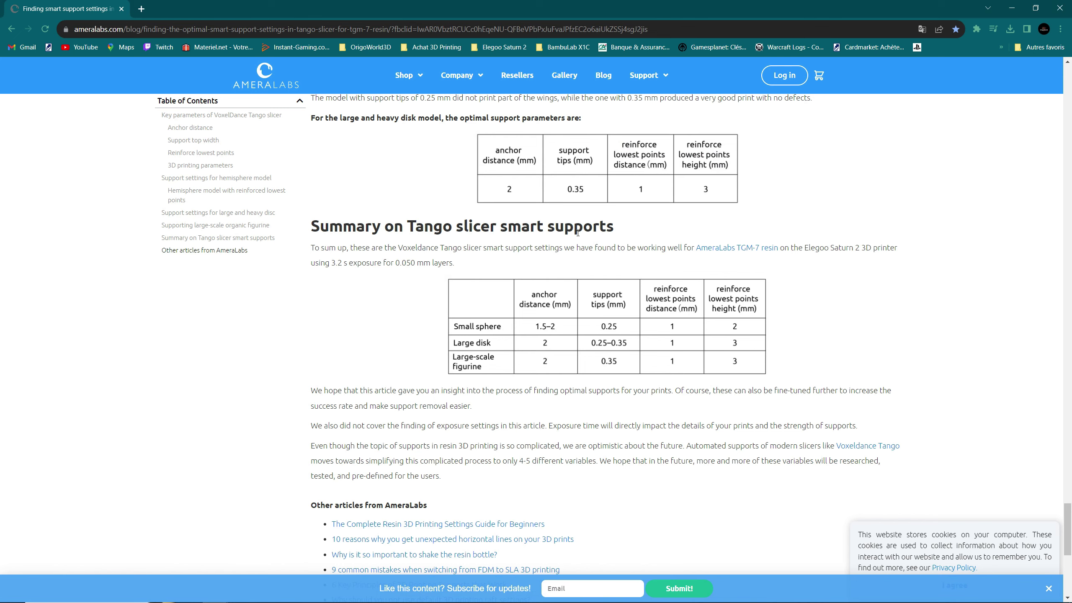
{"action": "scroll", "coordinate": [654, 245], "scroll_direction": "up", "scroll_amount": 2}
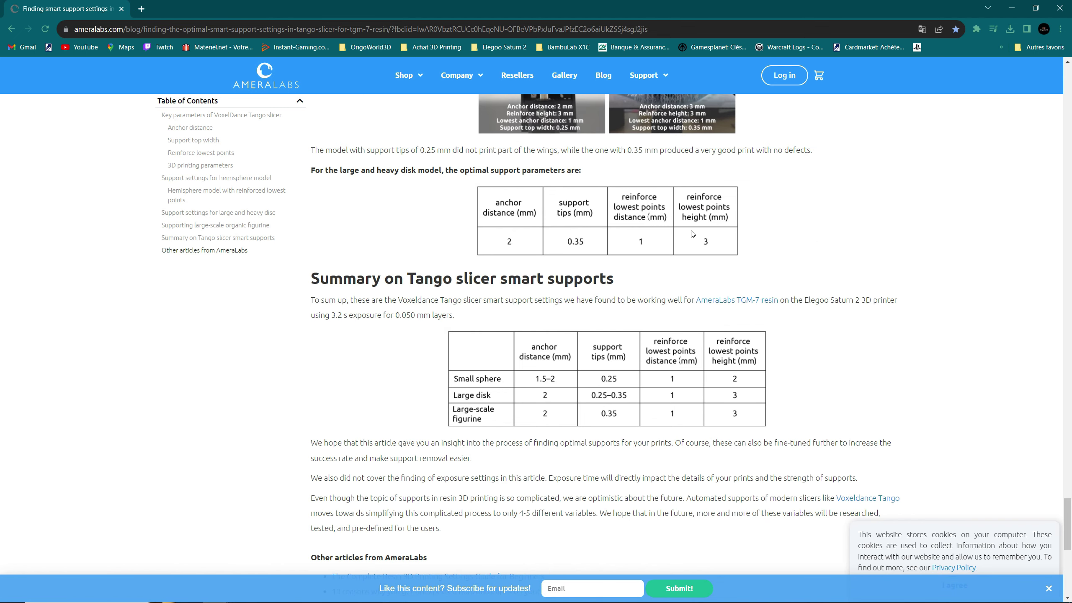
{"action": "scroll", "coordinate": [684, 198], "scroll_direction": "up", "scroll_amount": 3}
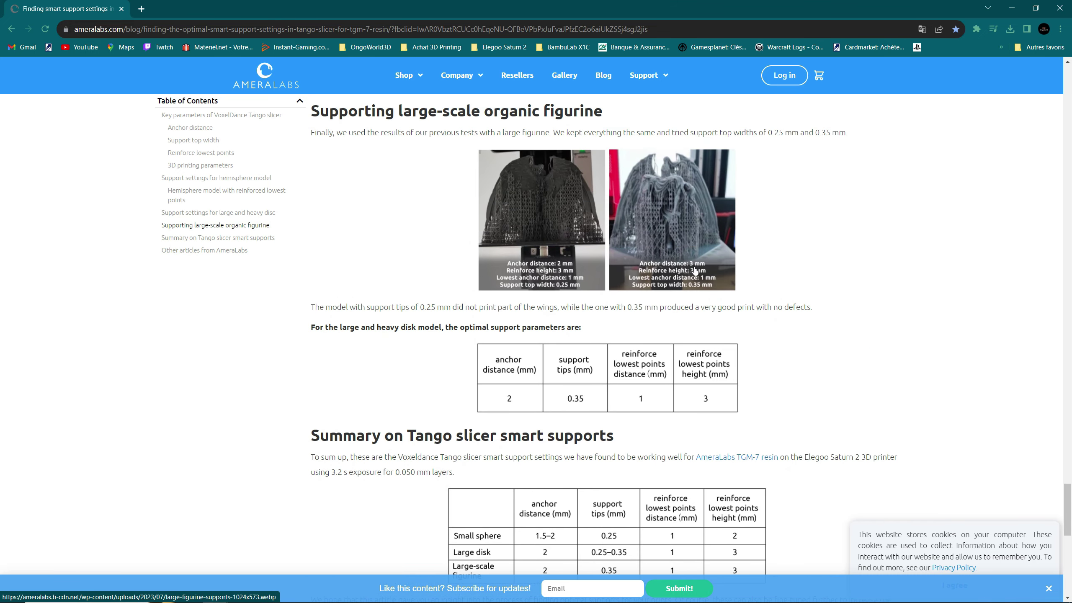
{"action": "scroll", "coordinate": [469, 338], "scroll_direction": "down", "scroll_amount": 3}
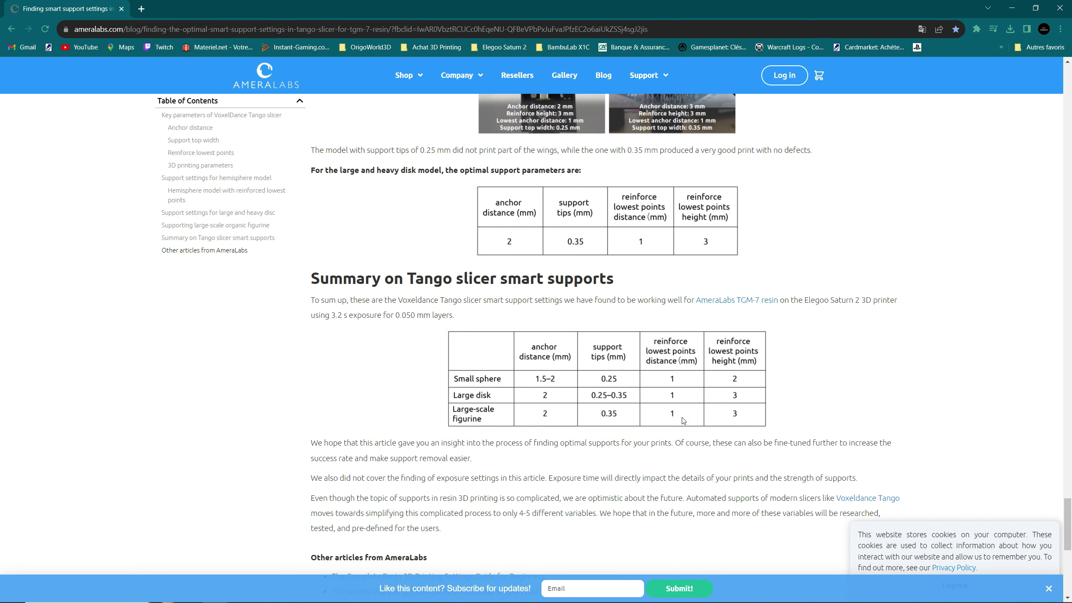
{"action": "scroll", "coordinate": [687, 433], "scroll_direction": "down", "scroll_amount": 5}
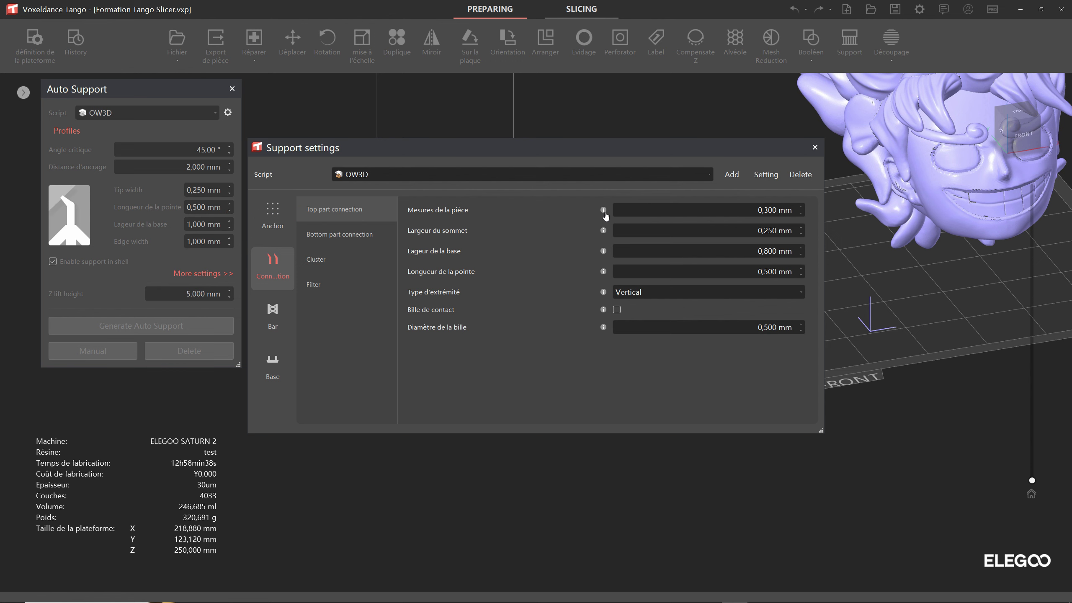
- Review the top part connection settings in Voxeldance Tango, reading the explanations from Mesures de la pièce to Bille de contact
{"action": "mouse_move", "coordinate": [605, 214]}
{"action": "left_click", "coordinate": [767, 210]}
{"action": "mouse_move", "coordinate": [602, 234]}
{"action": "mouse_move", "coordinate": [602, 253]}
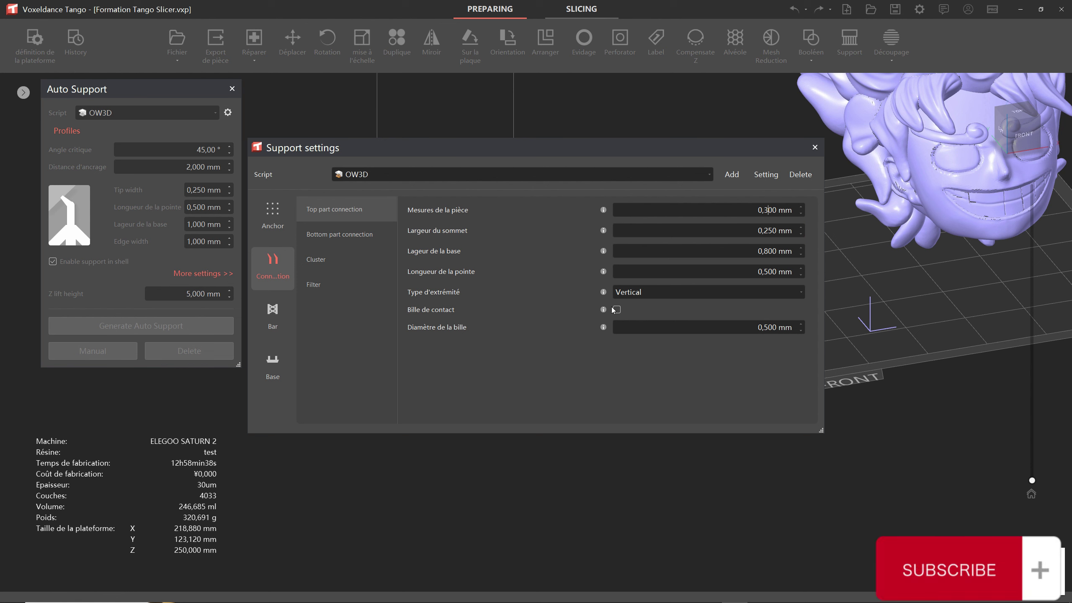
{"action": "mouse_move", "coordinate": [604, 311]}
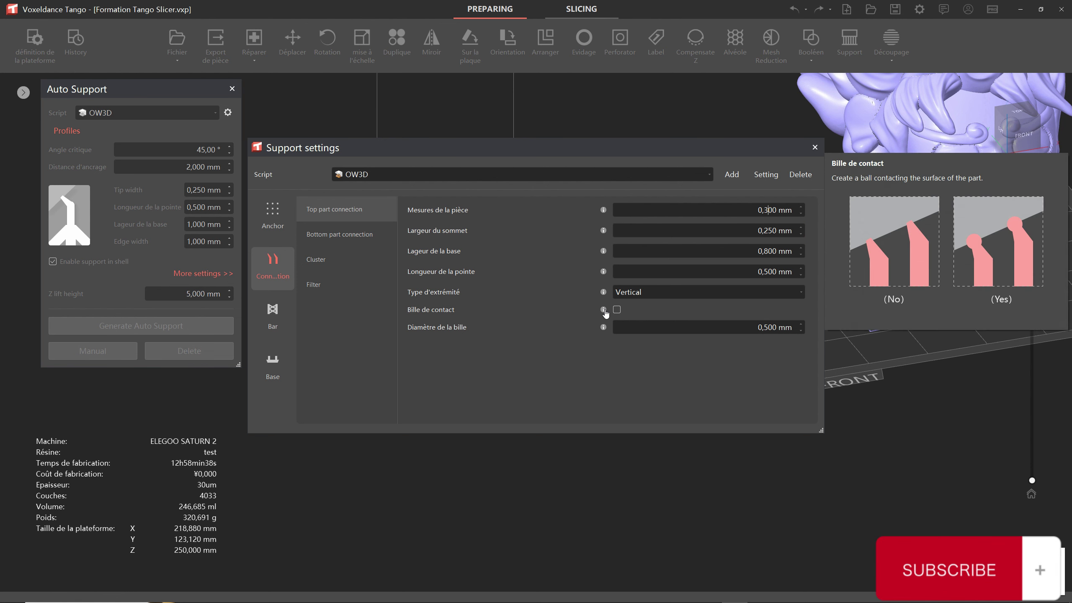
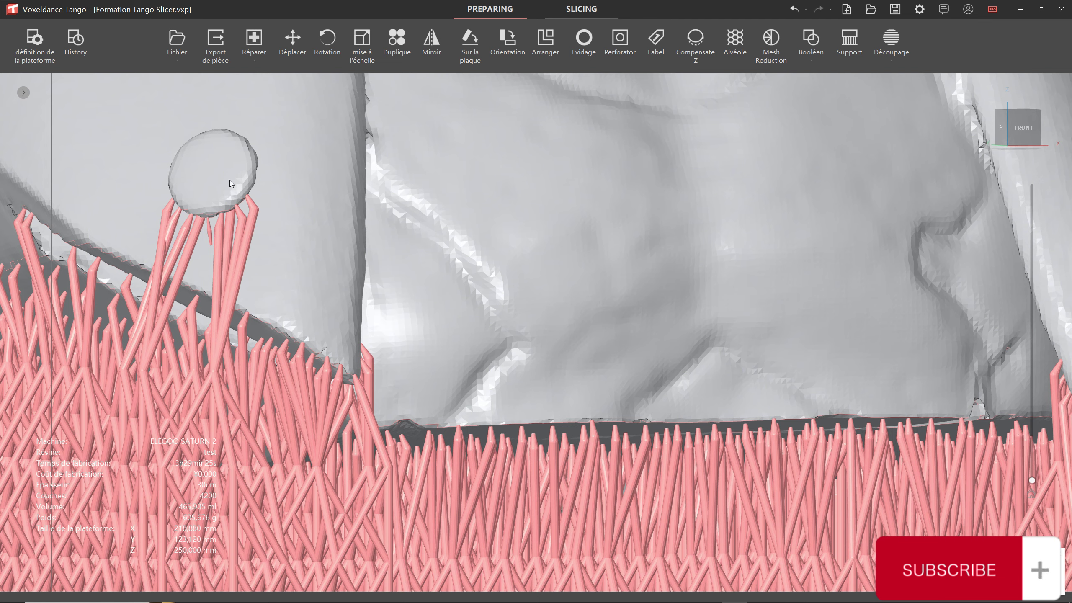
- Examine the supports under the bust's jacket buttons up close, including the short ones resting on the part
{"action": "scroll", "coordinate": [317, 162], "scroll_direction": "down", "scroll_amount": 1}
{"action": "scroll", "coordinate": [318, 162], "scroll_direction": "down", "scroll_amount": 3}
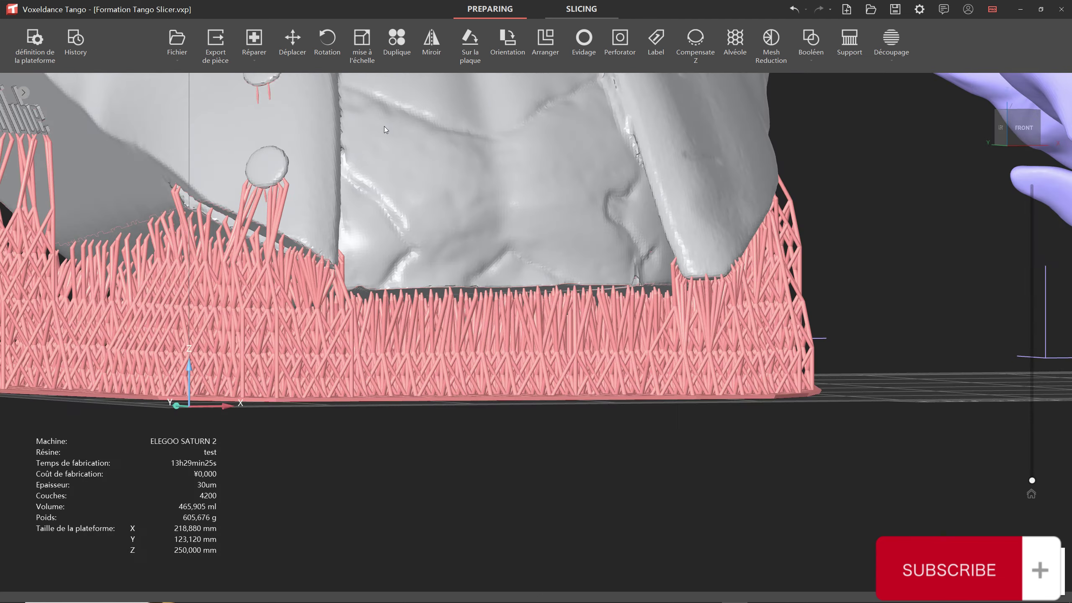
{"action": "right_click_drag", "start_coordinate": [383, 126], "coordinate": [382, 147]}
{"action": "middle_click_drag", "start_coordinate": [383, 147], "coordinate": [449, 255]}
{"action": "scroll", "coordinate": [342, 165], "scroll_direction": "up", "scroll_amount": 5}
{"action": "middle_click_drag", "start_coordinate": [343, 165], "coordinate": [406, 242]}
{"action": "scroll", "coordinate": [406, 242], "scroll_direction": "up", "scroll_amount": 3}
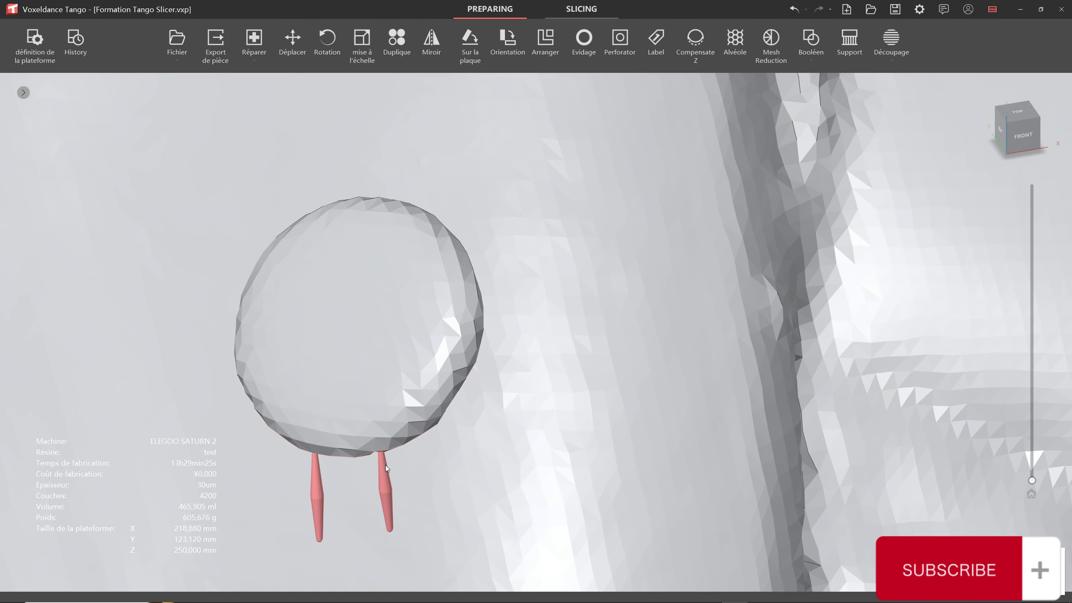
{"action": "scroll", "coordinate": [391, 536], "scroll_direction": "down", "scroll_amount": 8}
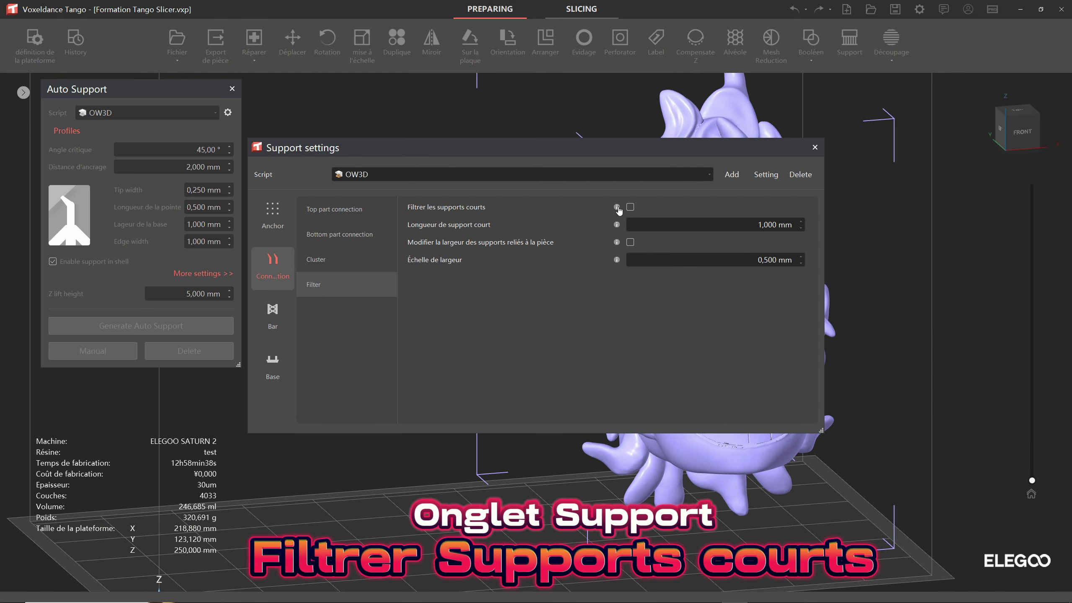
- Enable Filtrer les supports courts in the connection filter settings and read the explanations of the short-support length and width options
{"action": "mouse_move", "coordinate": [616, 211]}
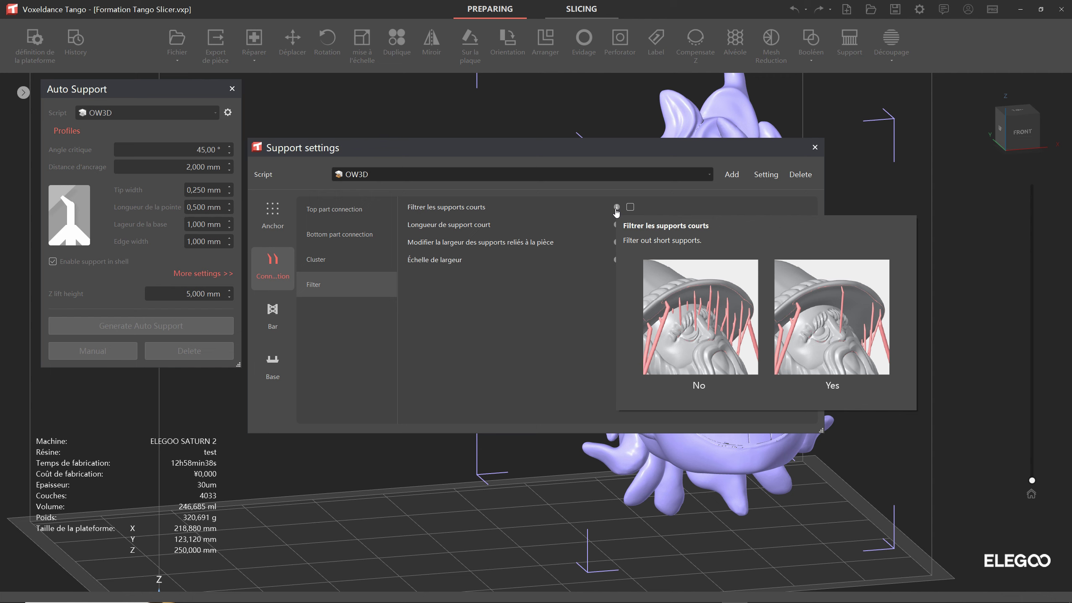
{"action": "left_click", "coordinate": [630, 207]}
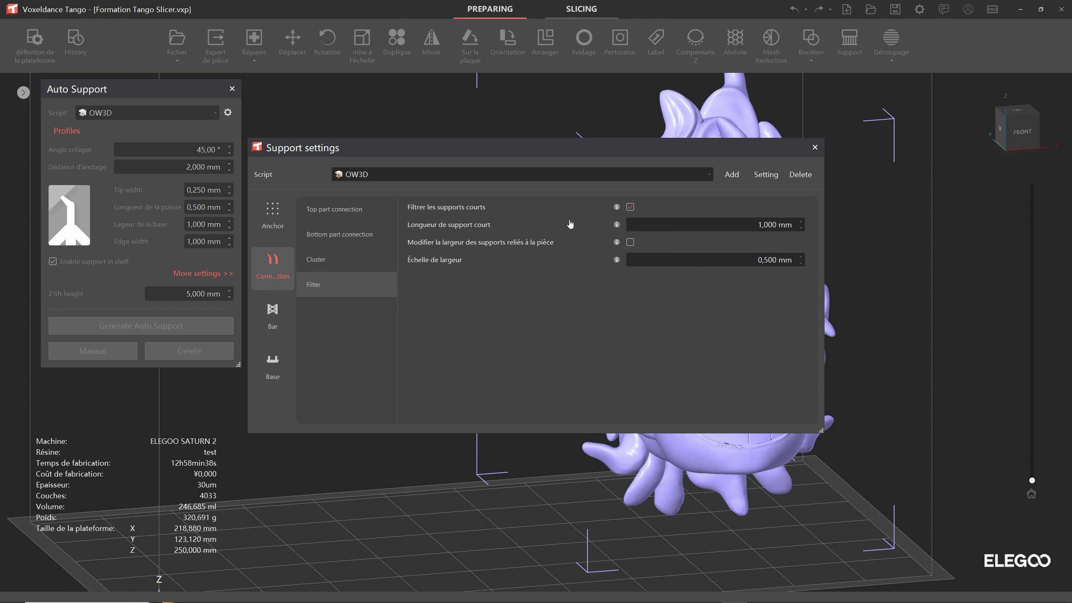
{"action": "mouse_move", "coordinate": [464, 210]}
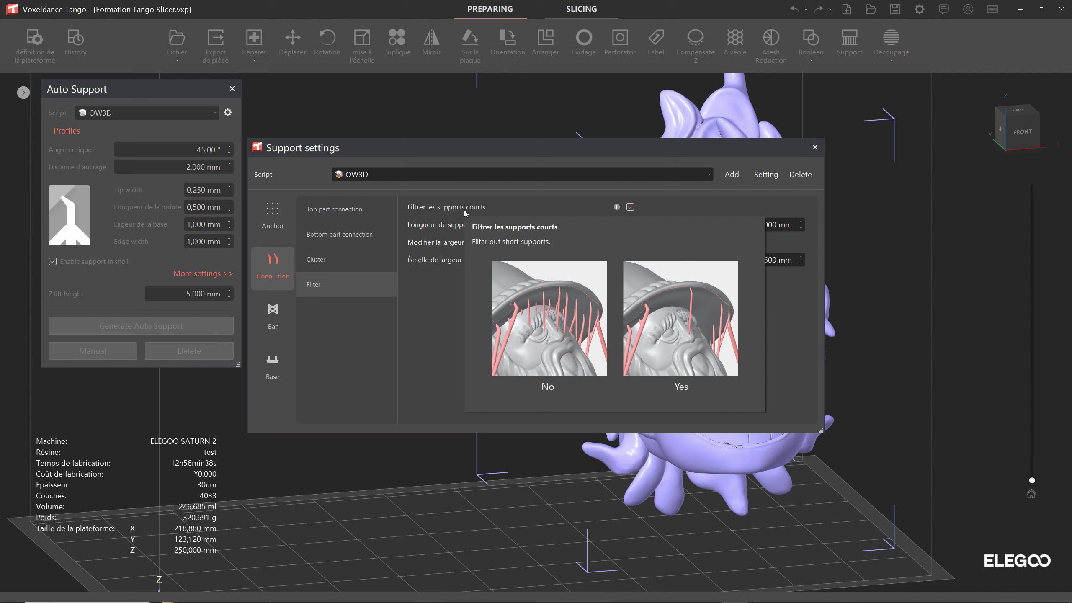
{"action": "mouse_move", "coordinate": [479, 232]}
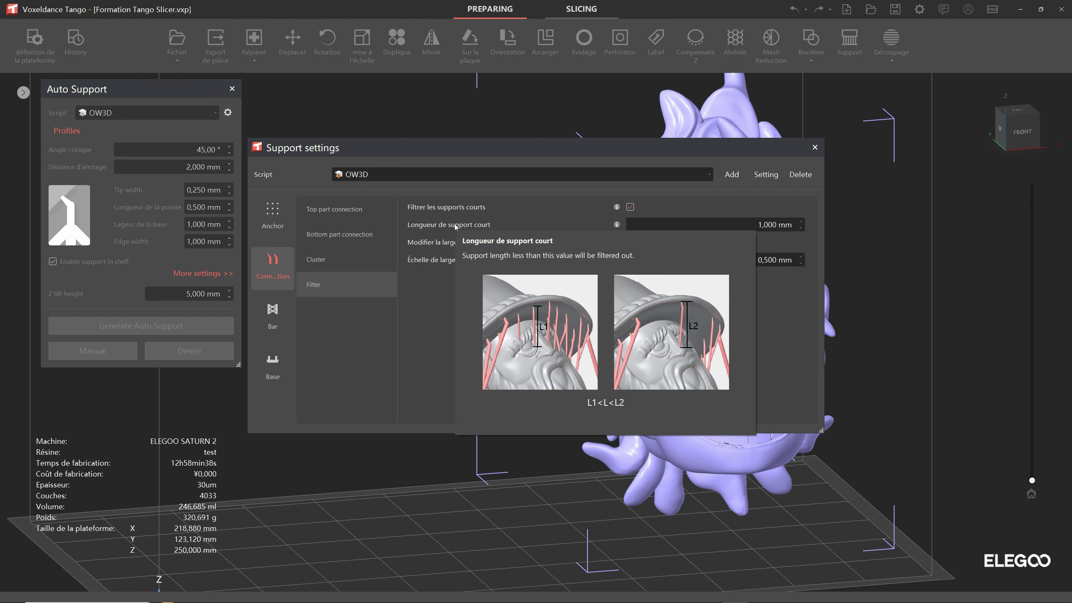
{"action": "mouse_move", "coordinate": [510, 244]}
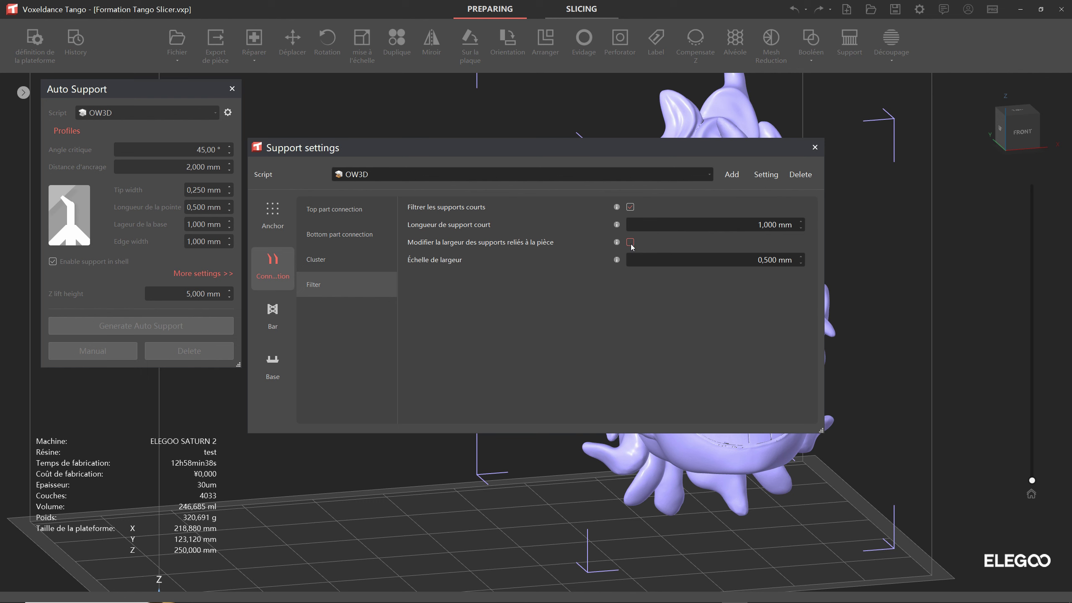
{"action": "mouse_move", "coordinate": [617, 260]}
{"action": "mouse_move", "coordinate": [617, 211]}
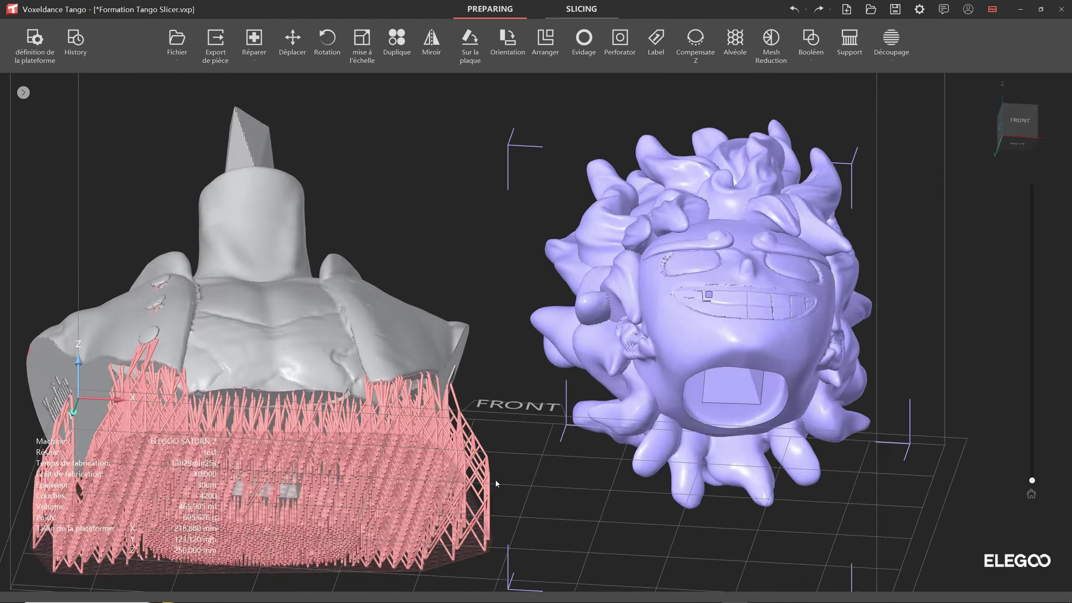
- Examine the bust's perforated base plate and the supports standing on it from several angles
{"action": "right_click_drag", "start_coordinate": [495, 484], "coordinate": [469, 549]}
{"action": "scroll", "coordinate": [551, 416], "scroll_direction": "up", "scroll_amount": 2}
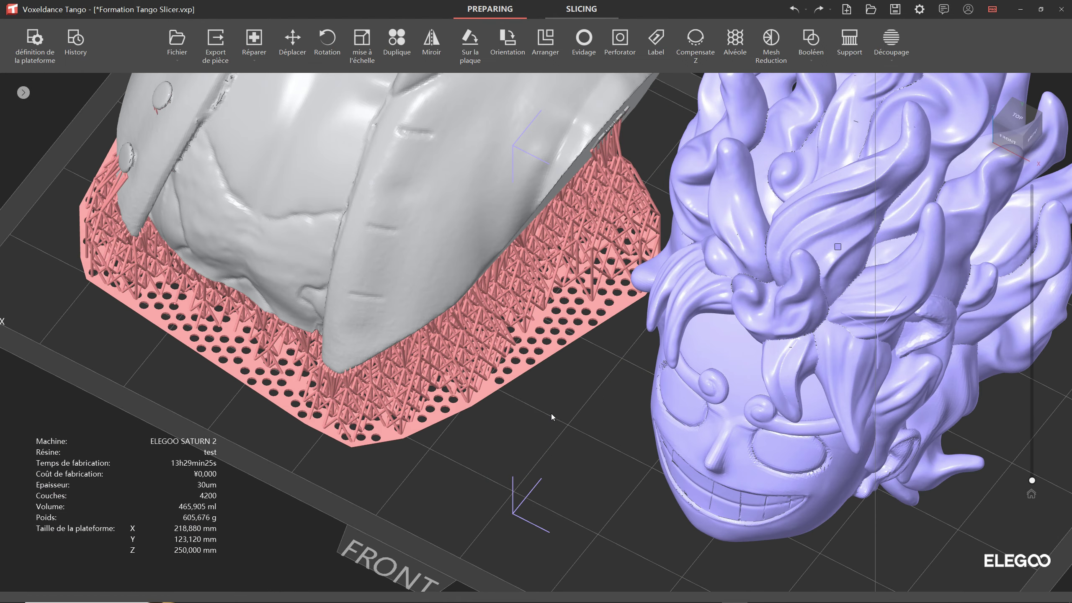
{"action": "right_click_drag", "start_coordinate": [551, 416], "coordinate": [563, 392]}
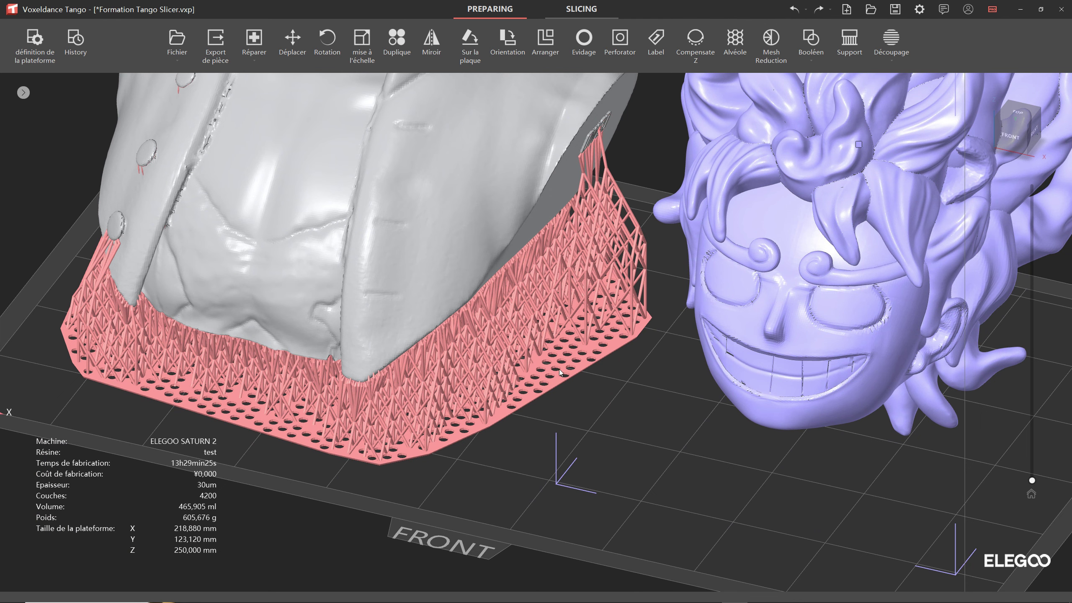
{"action": "scroll", "coordinate": [559, 368], "scroll_direction": "down", "scroll_amount": 5}
{"action": "scroll", "coordinate": [566, 375], "scroll_direction": "up", "scroll_amount": 5}
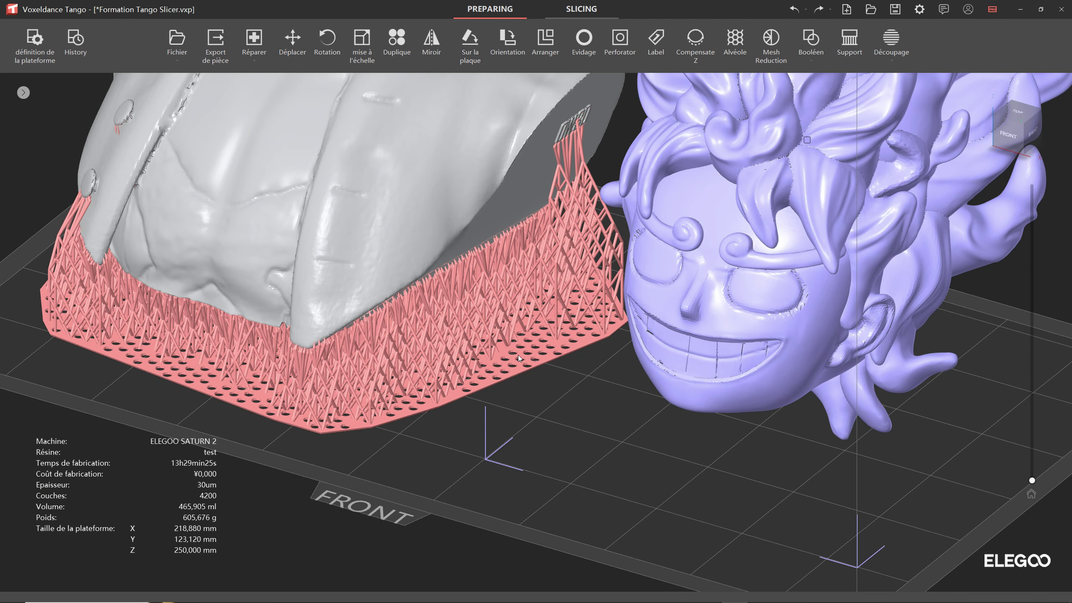
{"action": "right_click_drag", "start_coordinate": [565, 458], "coordinate": [601, 456]}
{"action": "scroll", "coordinate": [601, 456], "scroll_direction": "down", "scroll_amount": 2}
- Review the OW3D script's base plate and hole settings, close the support dialogs and look closer at the plate
{"action": "left_click", "coordinate": [849, 42]}
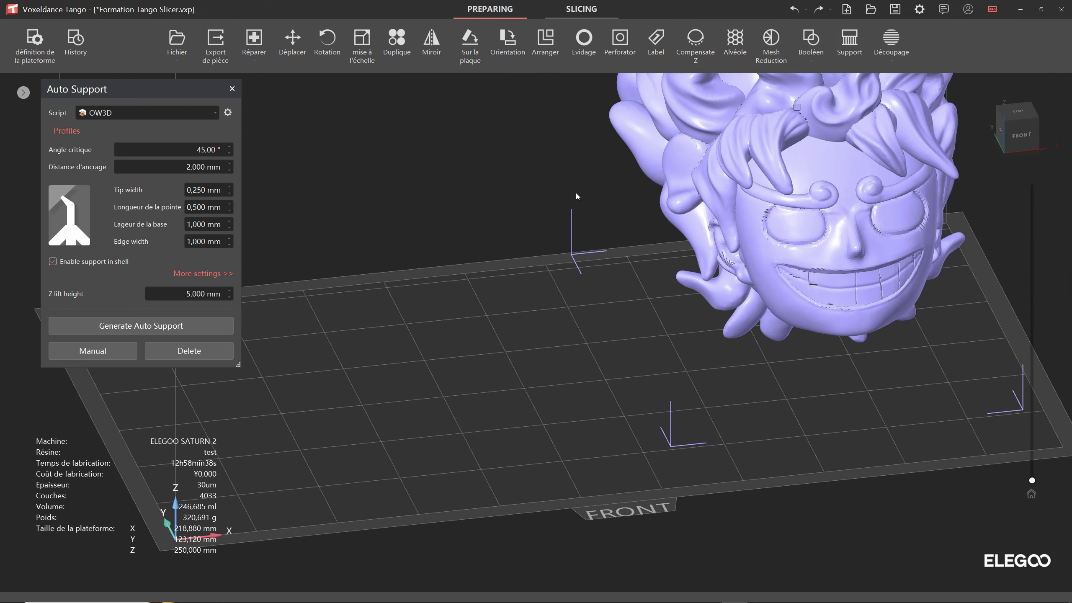
{"action": "left_click", "coordinate": [193, 275]}
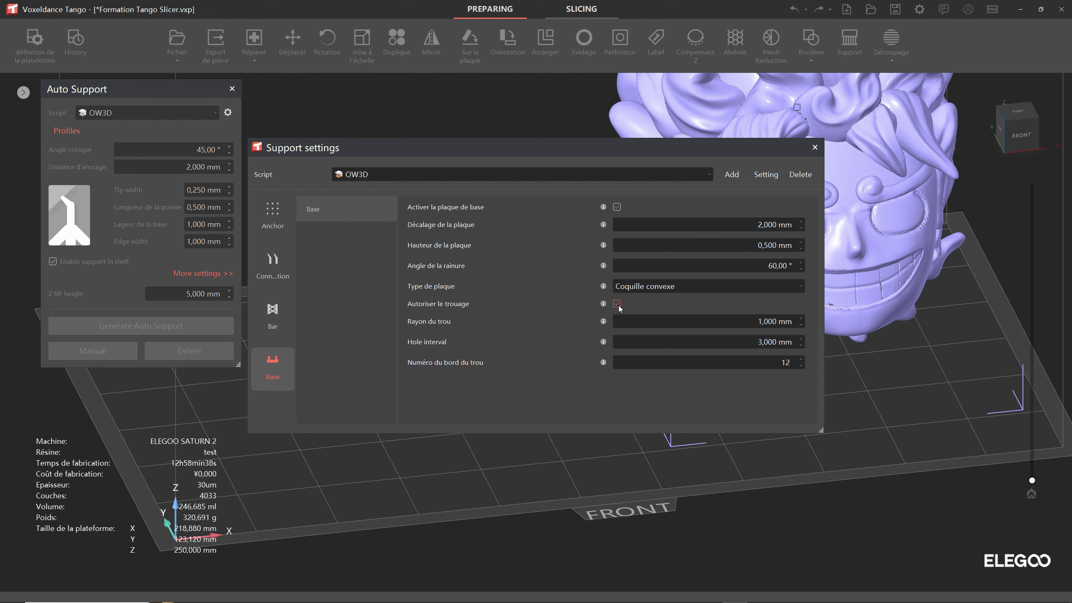
{"action": "left_click", "coordinate": [815, 148]}
{"action": "left_click", "coordinate": [232, 89]}
{"action": "scroll", "coordinate": [556, 279], "scroll_direction": "up", "scroll_amount": 5}
{"action": "scroll", "coordinate": [556, 279], "scroll_direction": "up", "scroll_amount": 4}
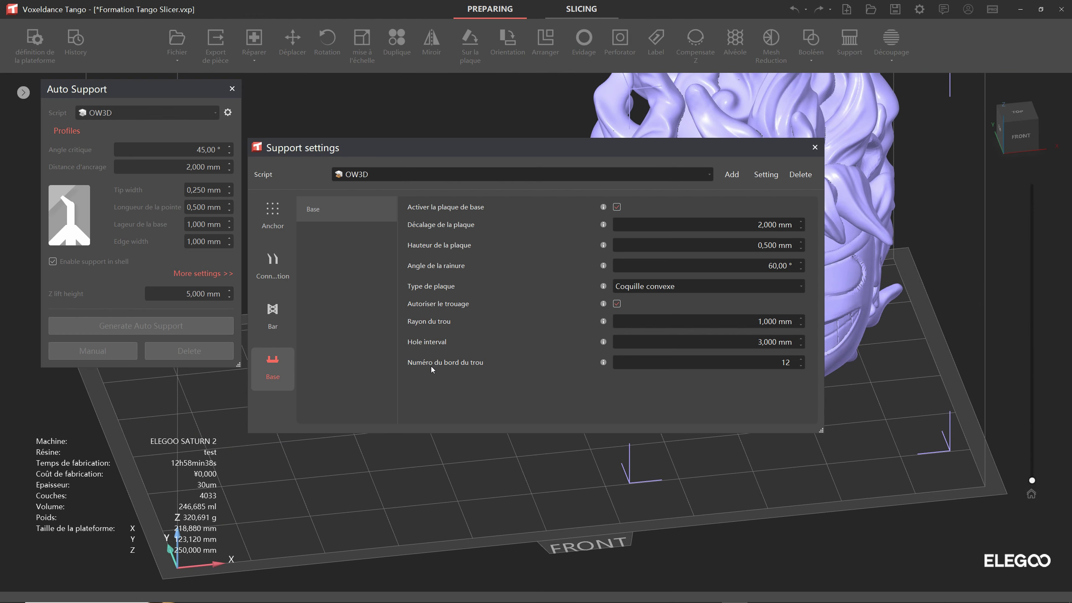
- Review the Type de plaque choices, close the support settings and examine the outline of the bust's base plate
{"action": "left_click", "coordinate": [640, 289]}
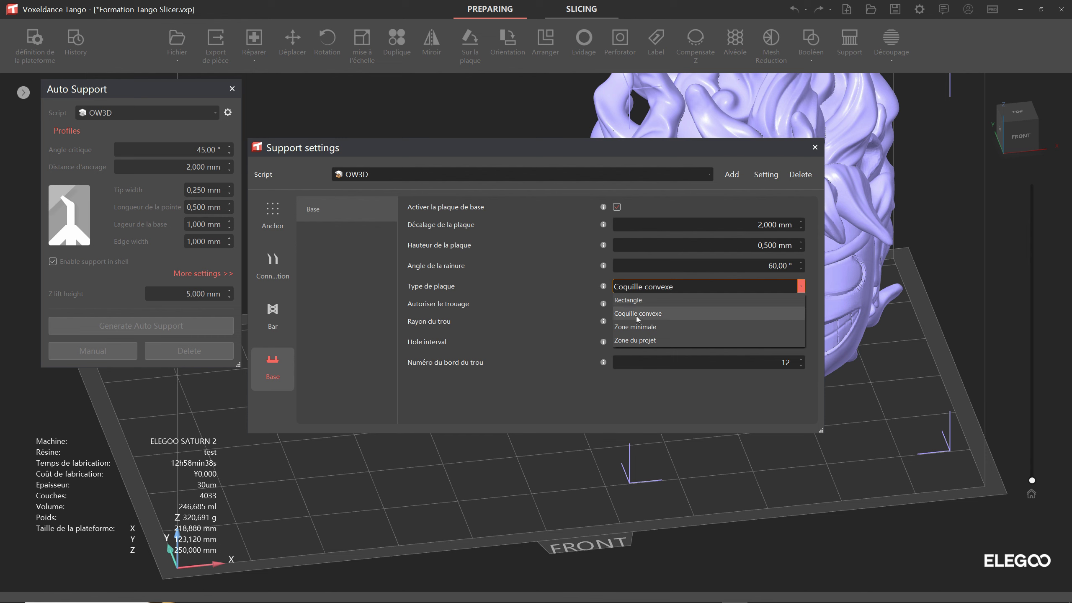
{"action": "key", "text": "Escape"}
{"action": "key", "text": "Escape"}
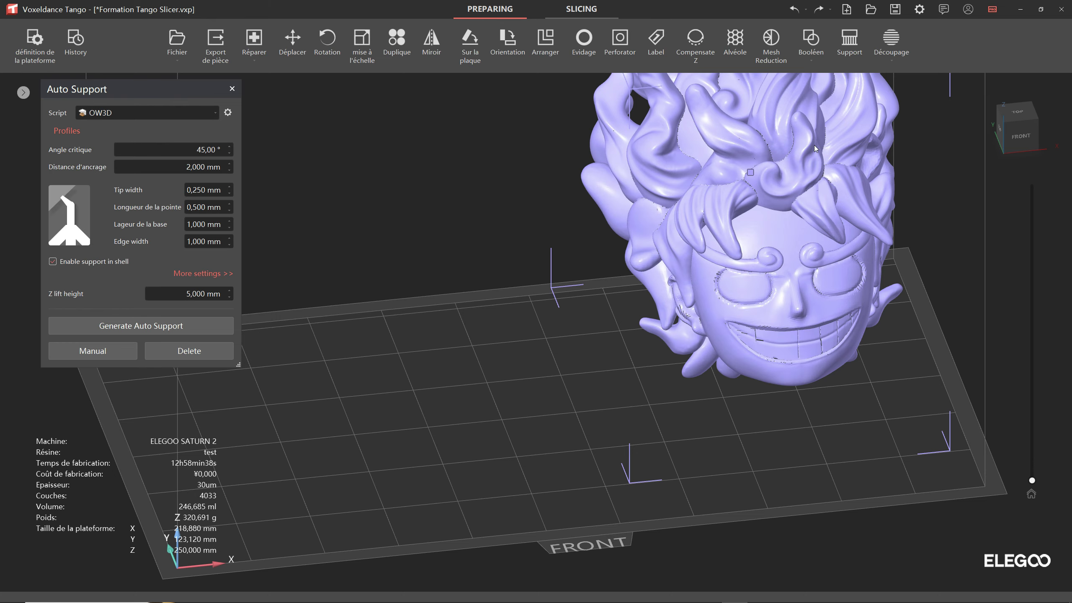
{"action": "left_click", "coordinate": [232, 88]}
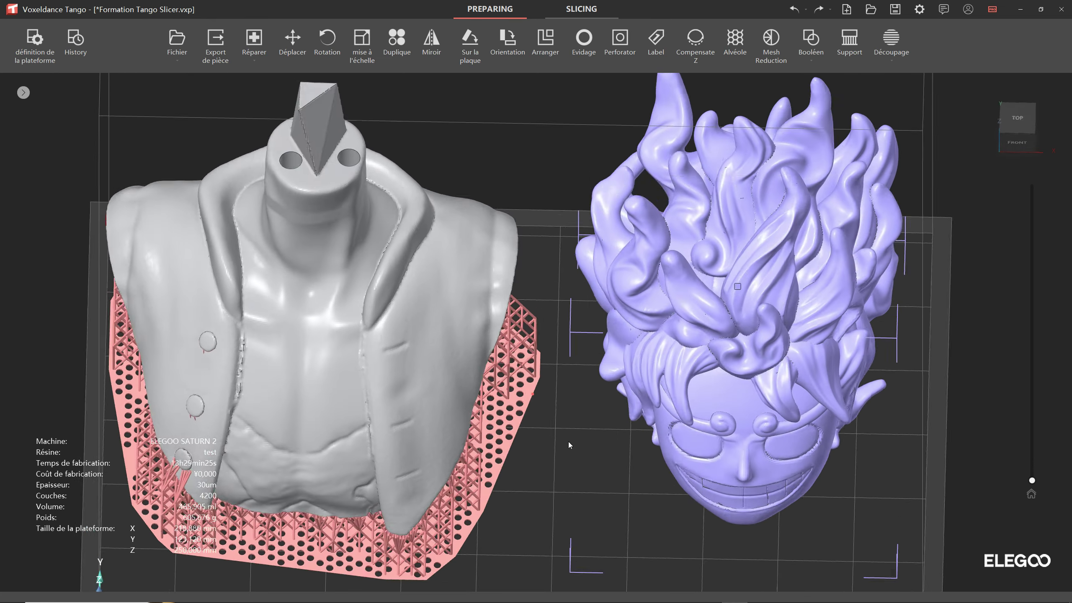
{"action": "right_click_drag", "start_coordinate": [569, 445], "coordinate": [549, 393]}
{"action": "middle_click_drag", "start_coordinate": [544, 392], "coordinate": [713, 401]}
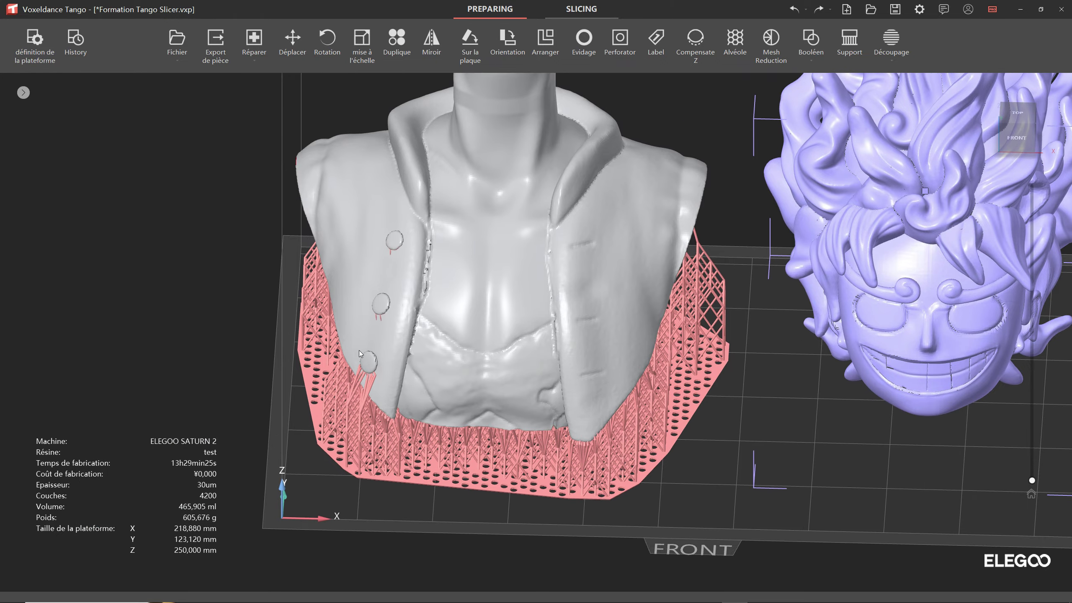
{"action": "right_click_drag", "start_coordinate": [359, 351], "coordinate": [717, 296]}
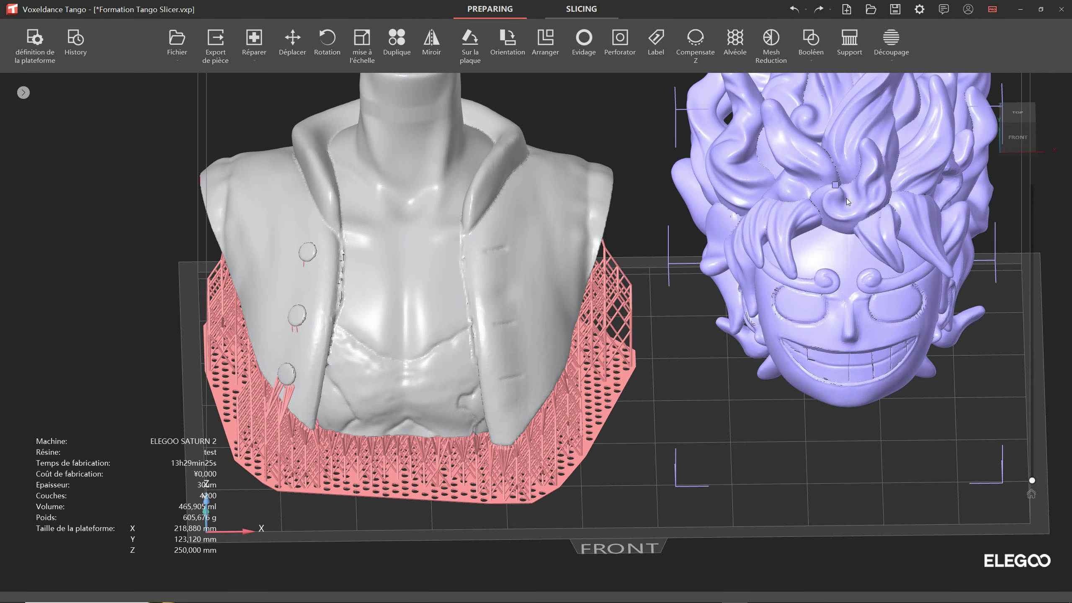
{"action": "left_click", "coordinate": [849, 45]}
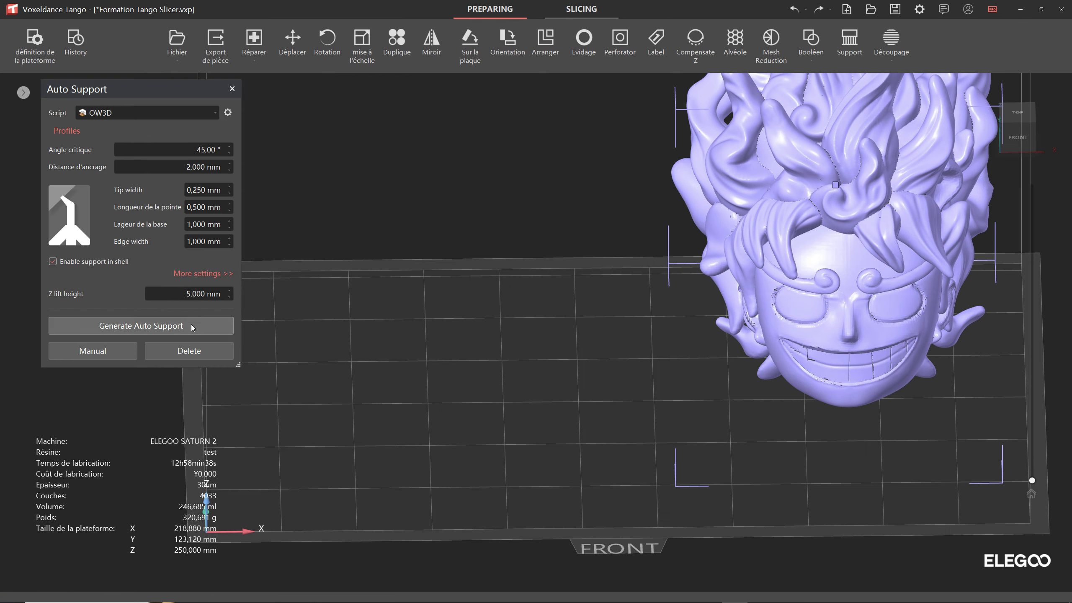
{"action": "left_click", "coordinate": [203, 273]}
{"action": "left_click", "coordinate": [649, 286]}
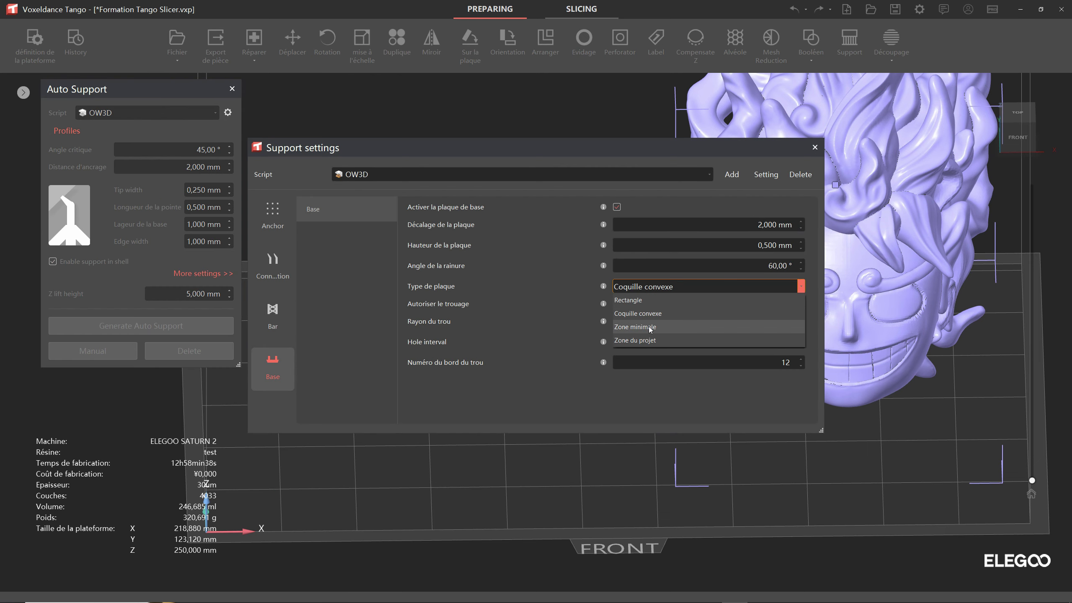
{"action": "key", "text": "Escape"}
{"action": "key", "text": "Escape"}
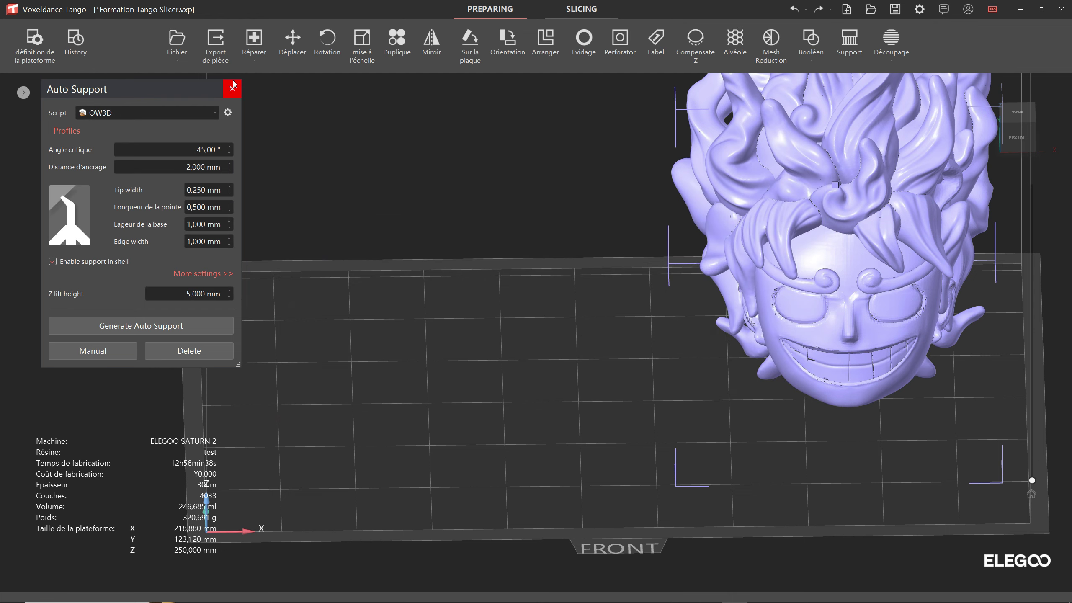
{"action": "left_click", "coordinate": [231, 89]}
- Open the auto support settings for the bust and set the OW3D script's Type de plaque to Zone minimale
{"action": "left_click", "coordinate": [427, 326]}
{"action": "left_click", "coordinate": [849, 44]}
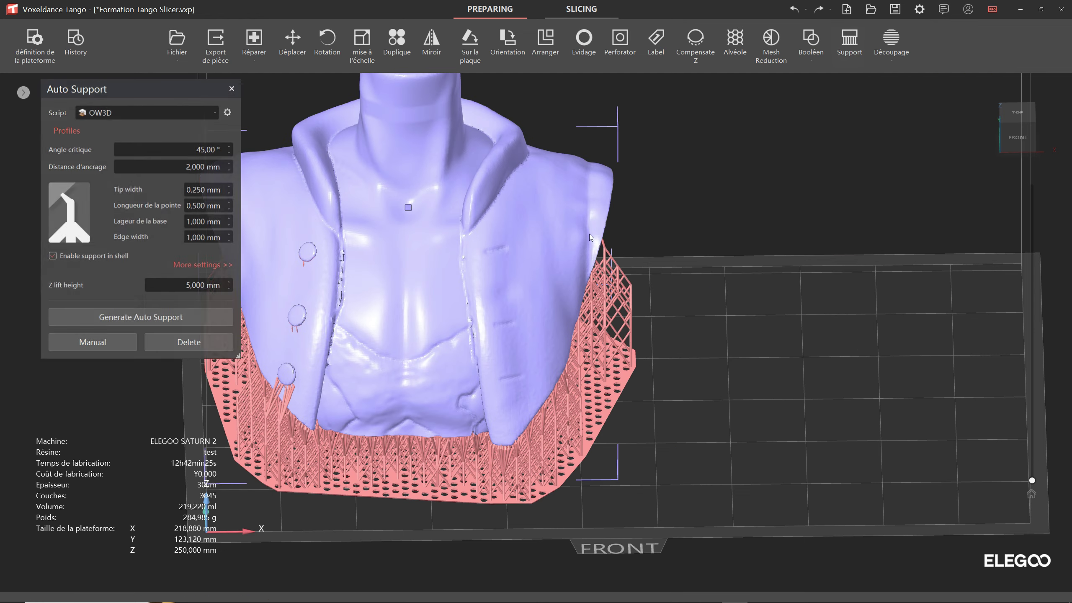
{"action": "left_click", "coordinate": [204, 273]}
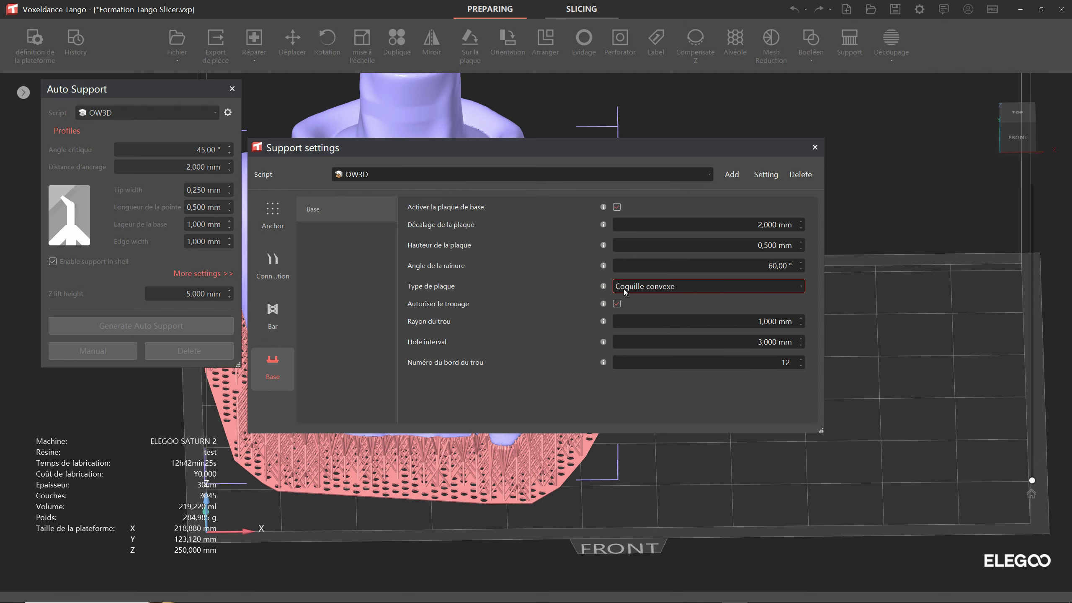
{"action": "left_click", "coordinate": [625, 288]}
{"action": "left_click", "coordinate": [651, 331]}
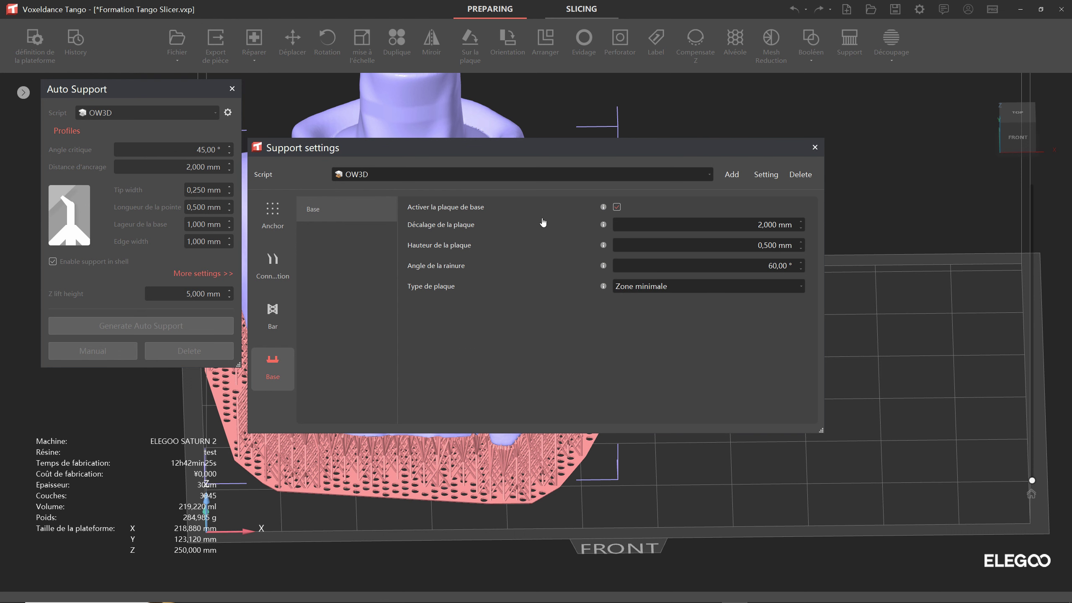
{"action": "left_click", "coordinate": [815, 147]}
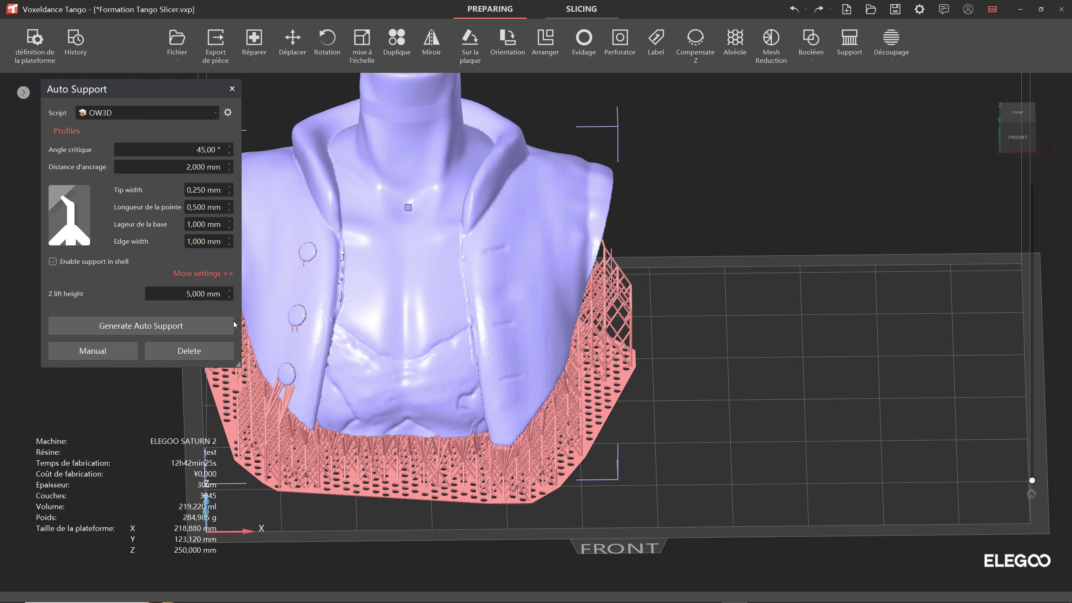
- Regenerate the bust's supports with the minimal-zone plate and compare the plate's outline with the base settings
{"action": "left_click", "coordinate": [158, 325]}
{"action": "left_click", "coordinate": [465, 329]}
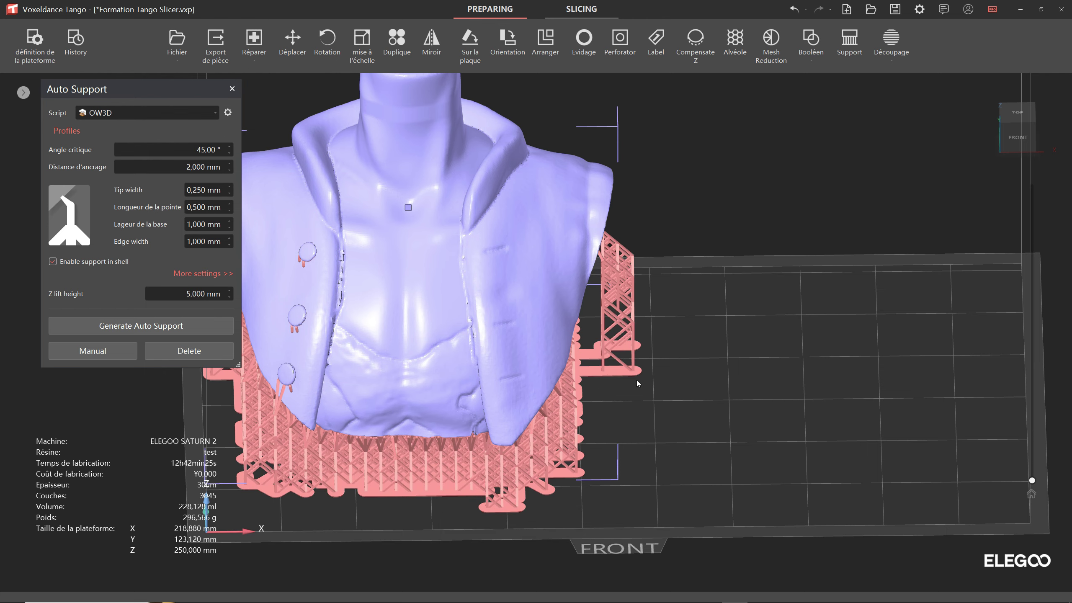
{"action": "right_click_drag", "start_coordinate": [671, 423], "coordinate": [578, 414]}
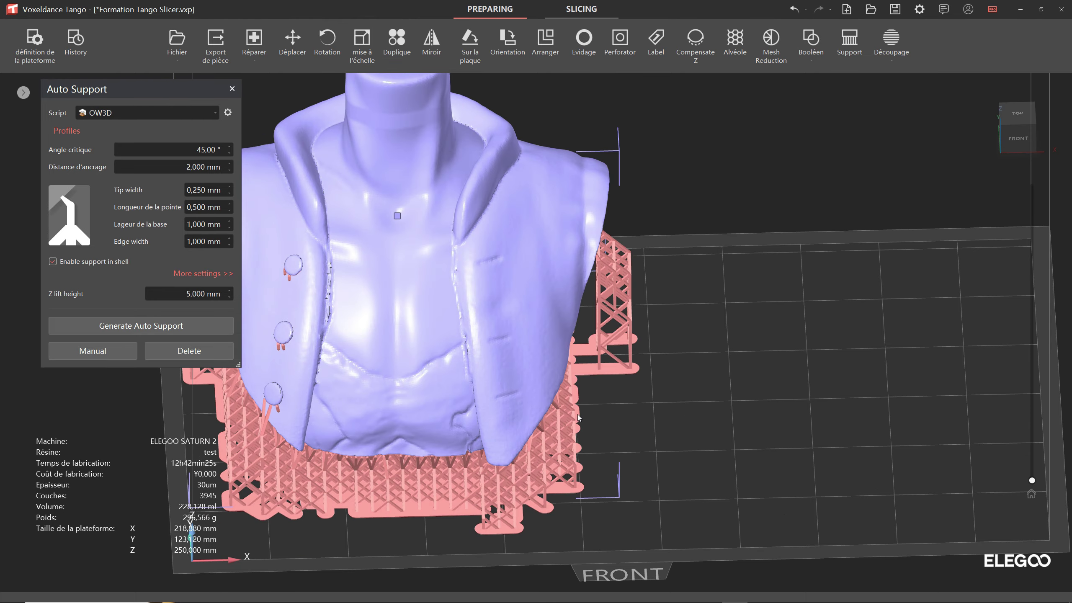
{"action": "left_click", "coordinate": [198, 273]}
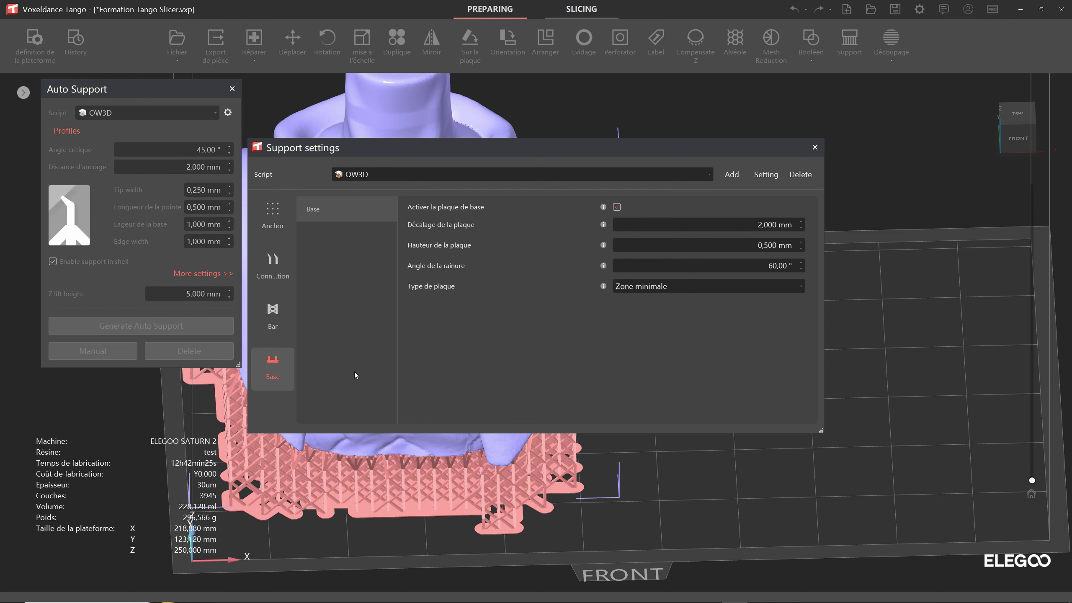
{"action": "left_click", "coordinate": [815, 147]}
{"action": "right_click_drag", "start_coordinate": [796, 178], "coordinate": [379, 312]}
- Set the OW3D script's Type de plaque back to Coquille convexe
{"action": "left_click", "coordinate": [227, 273]}
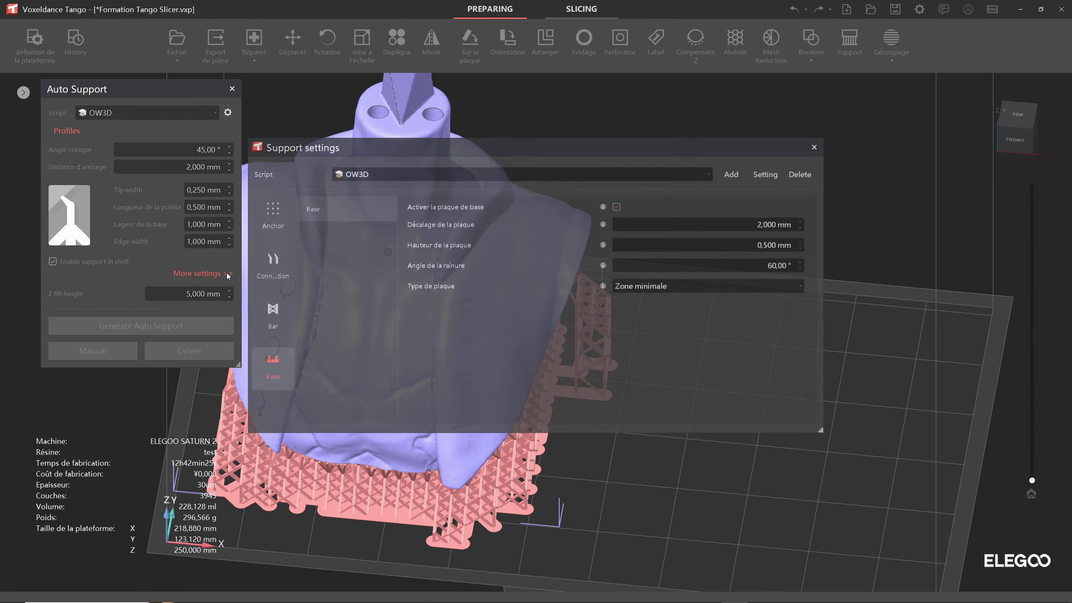
{"action": "left_click", "coordinate": [654, 286]}
{"action": "left_click", "coordinate": [635, 313]}
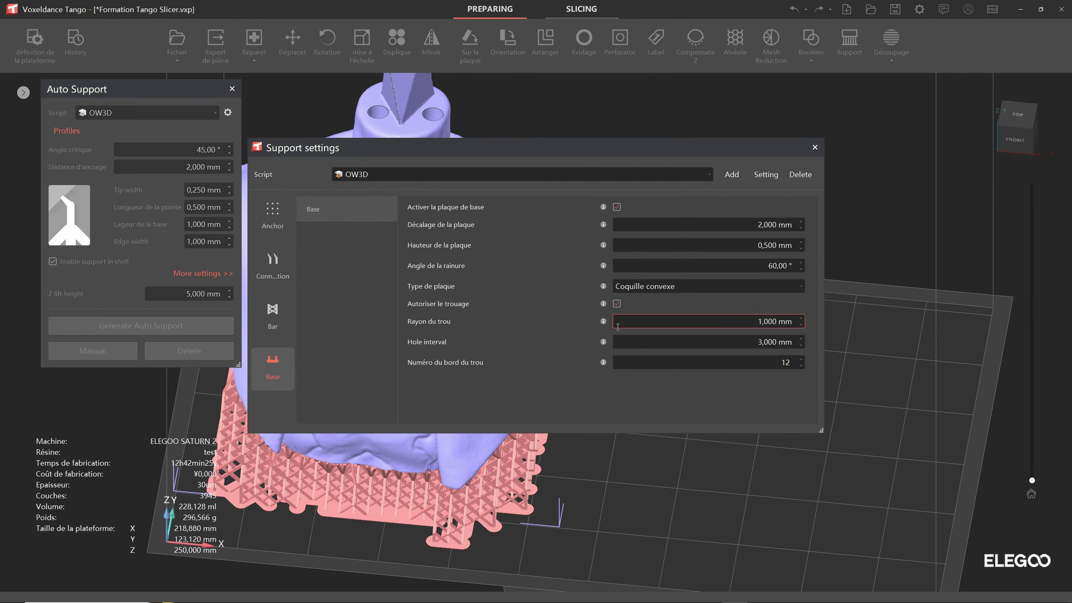
- Read the explanations of the base plate's hole radius, hole edge number, offset, height and groove angle
{"action": "mouse_move", "coordinate": [603, 322]}
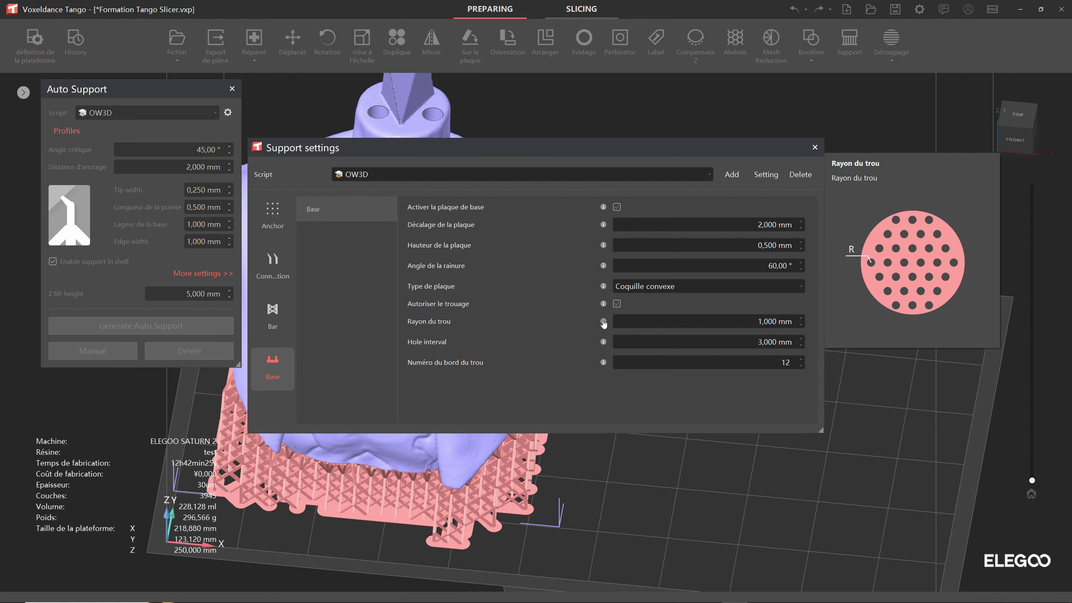
{"action": "mouse_move", "coordinate": [604, 364]}
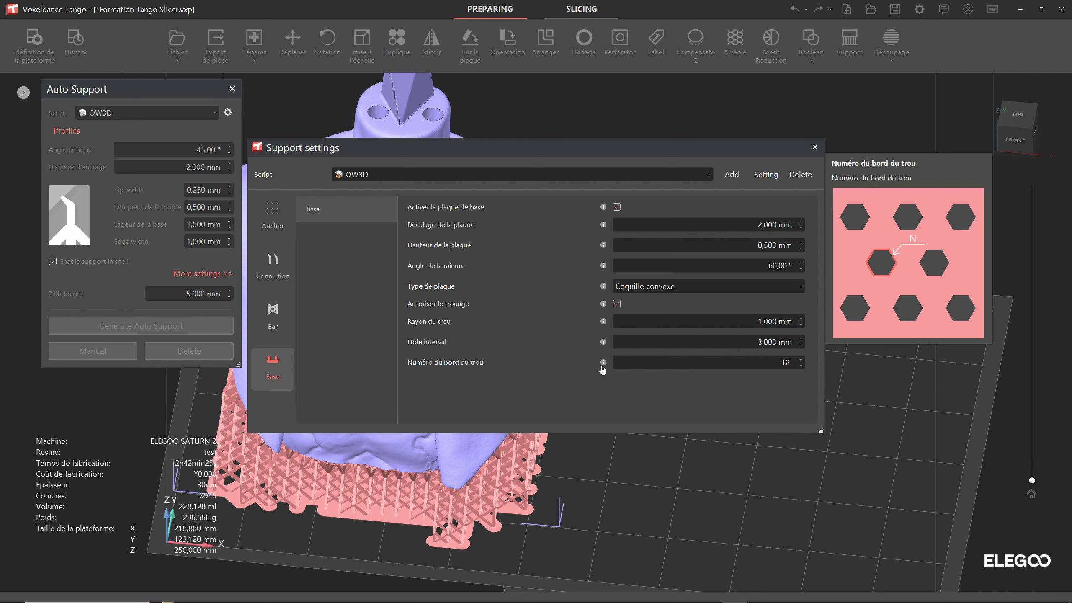
{"action": "mouse_move", "coordinate": [603, 228]}
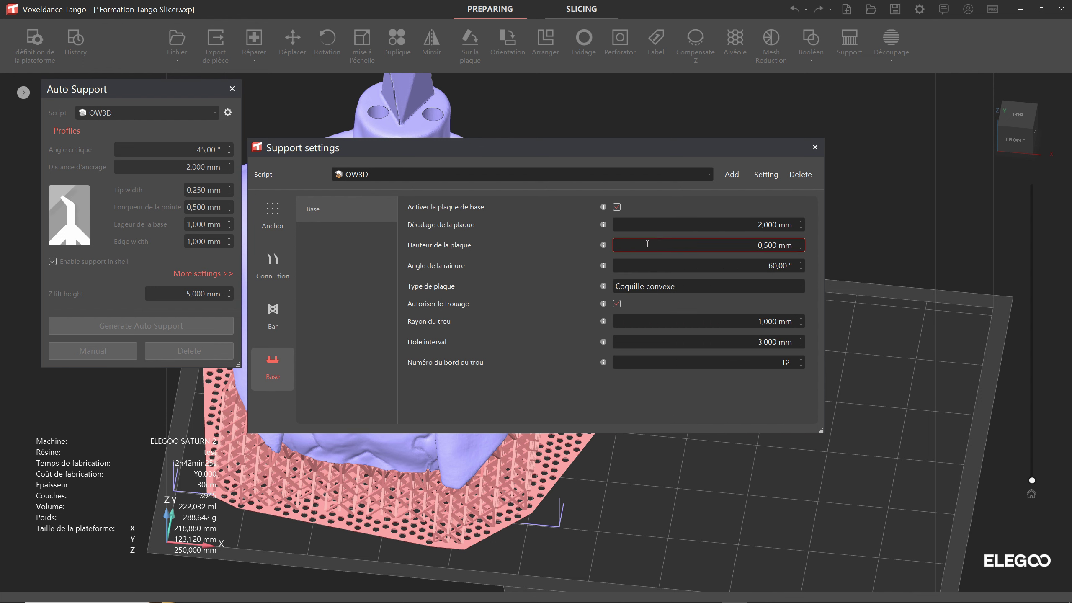
{"action": "mouse_move", "coordinate": [603, 246]}
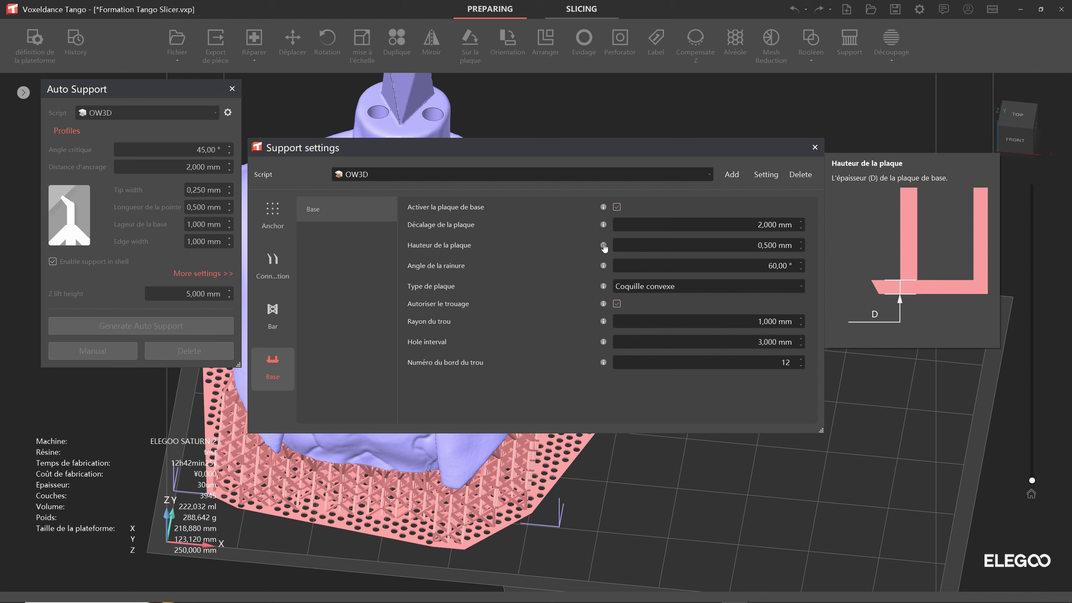
{"action": "mouse_move", "coordinate": [603, 268]}
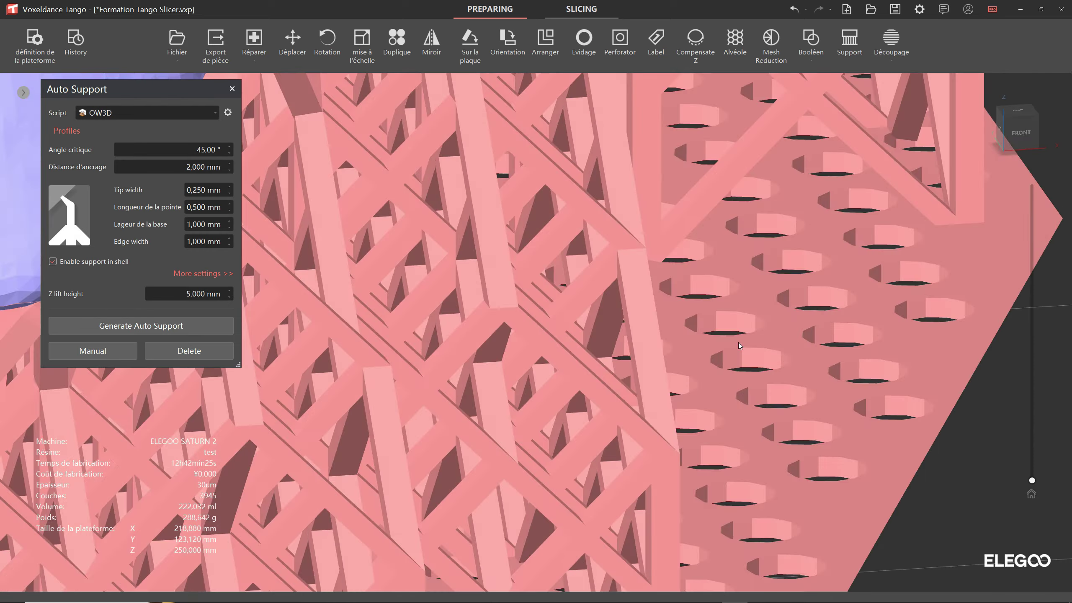
- Set the base plate's Angle de la rainure to 45° and regenerate the bust's supports
{"action": "right_click_drag", "start_coordinate": [739, 352], "coordinate": [741, 332]}
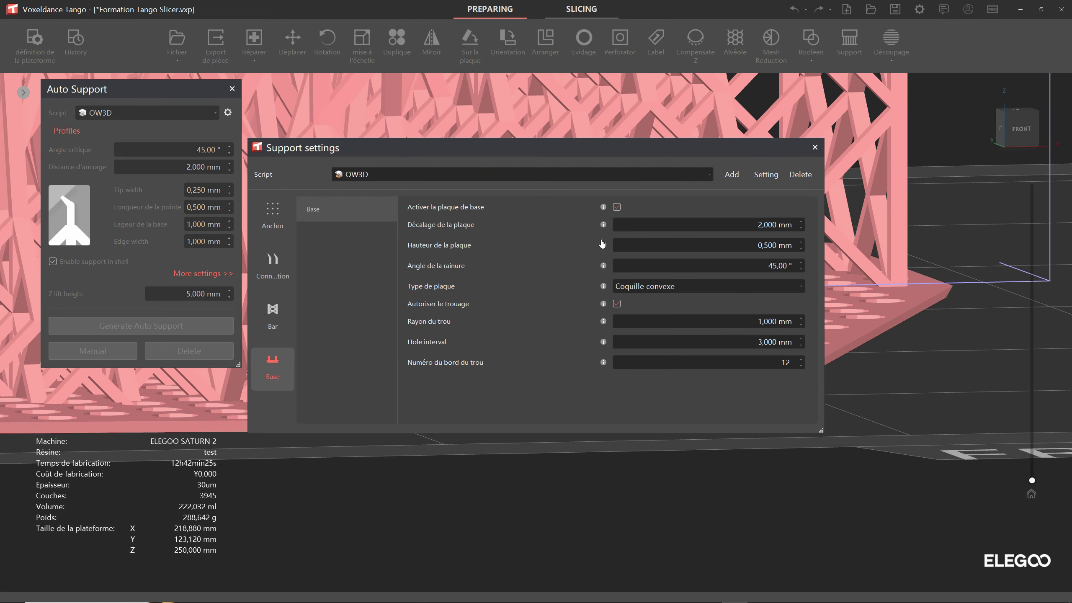
{"action": "left_click", "coordinate": [814, 147]}
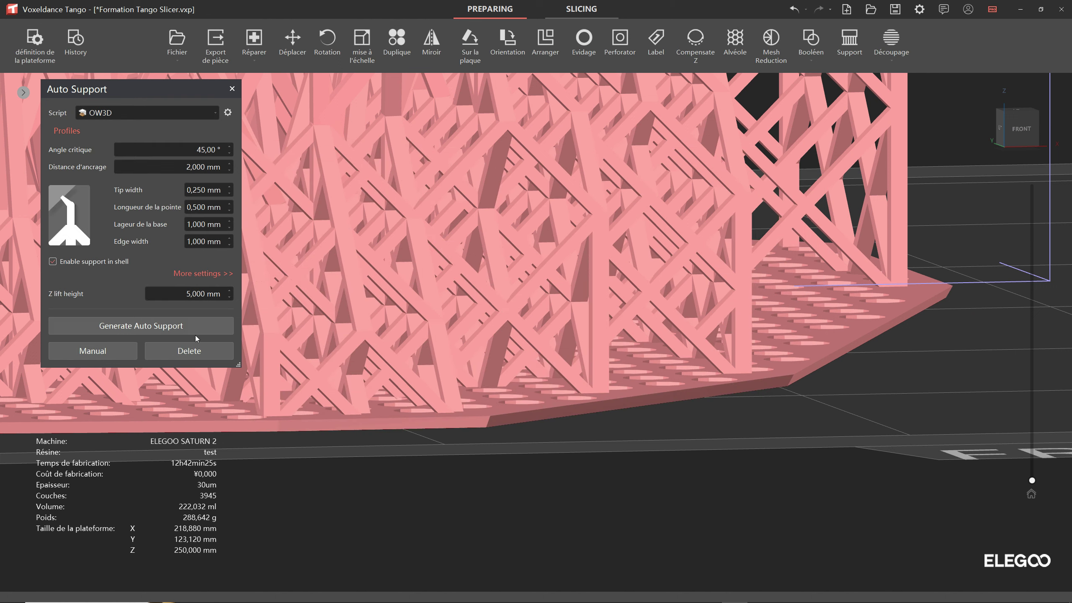
{"action": "left_click", "coordinate": [465, 329]}
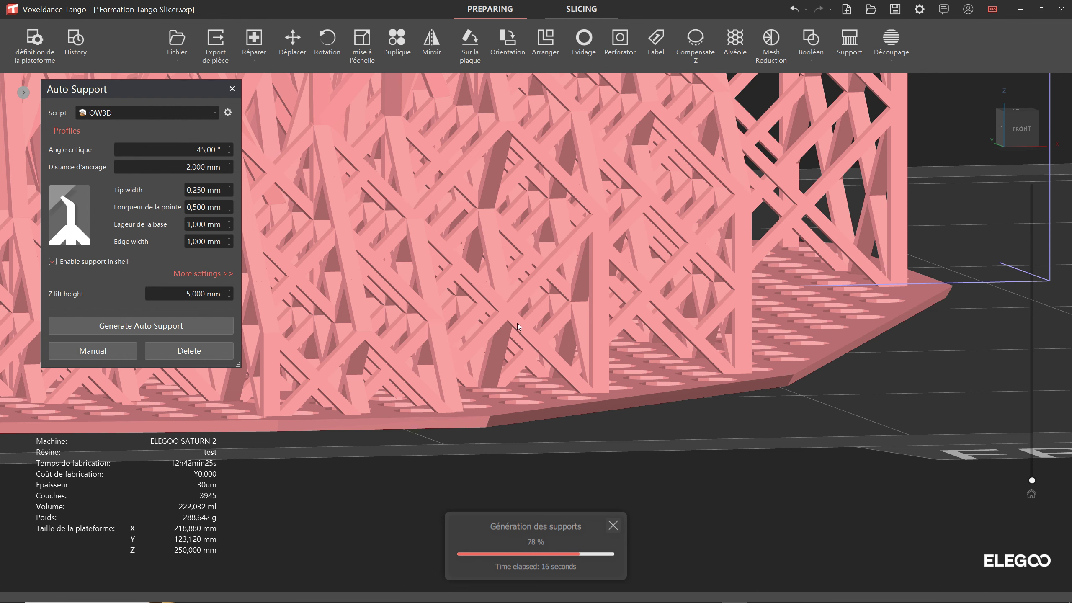
{"action": "right_click_drag", "start_coordinate": [635, 399], "coordinate": [715, 412]}
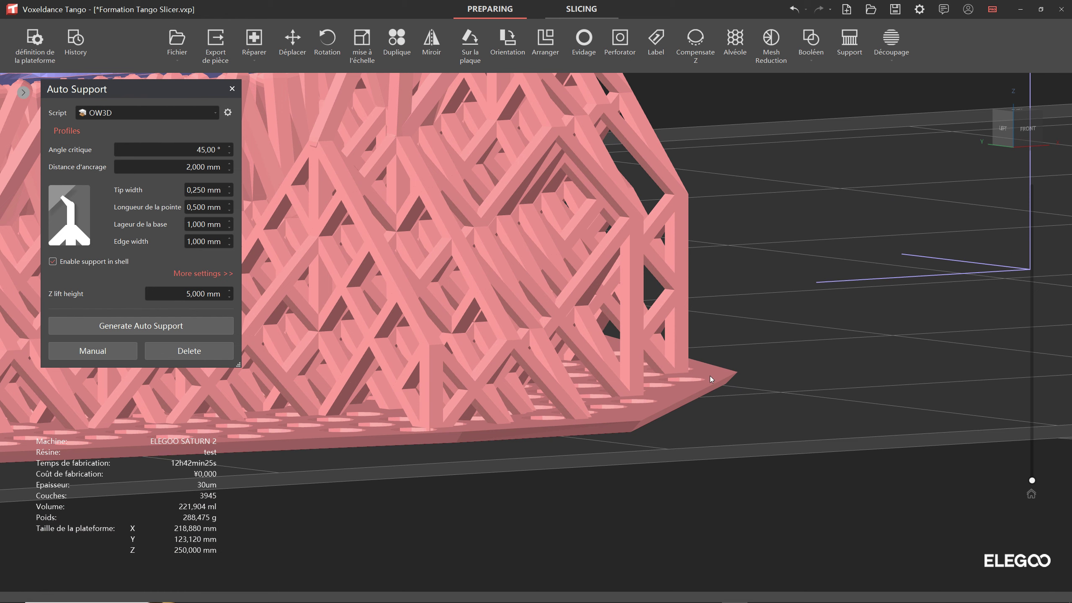
{"action": "right_click_drag", "start_coordinate": [710, 375], "coordinate": [704, 411]}
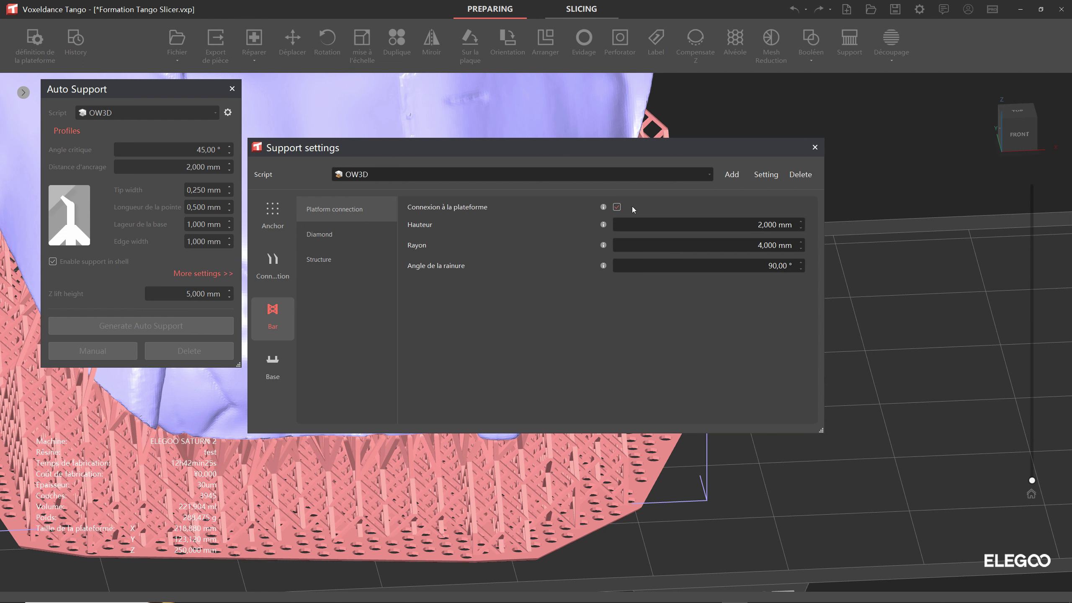
- Review the bar's platform connection options and the diamond settings, reading the explanations of radius and edge width
{"action": "left_click", "coordinate": [616, 207]}
{"action": "mouse_move", "coordinate": [604, 210]}
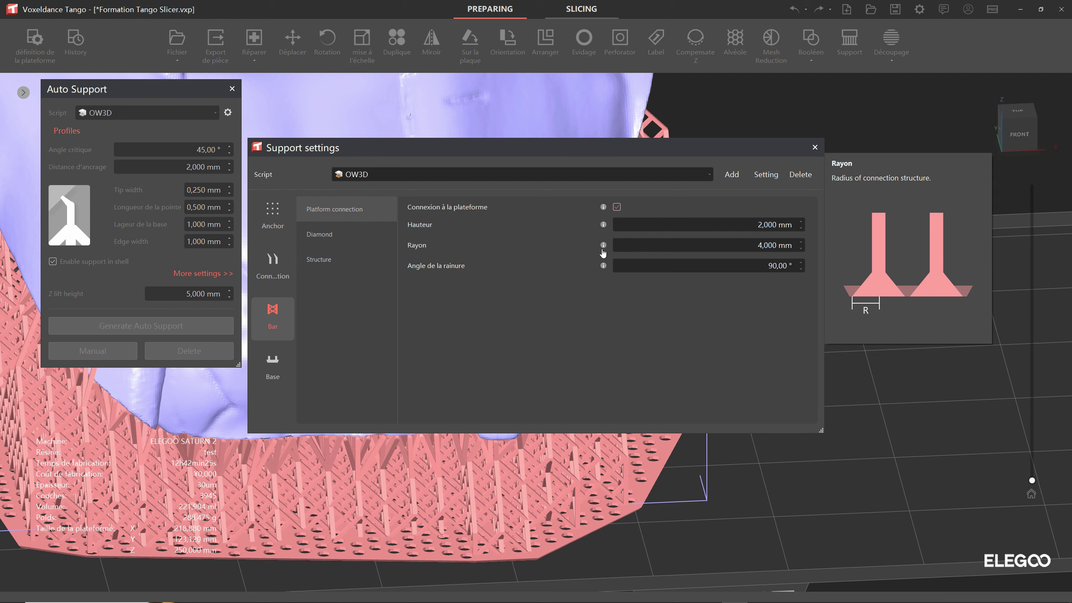
{"action": "mouse_move", "coordinate": [604, 266]}
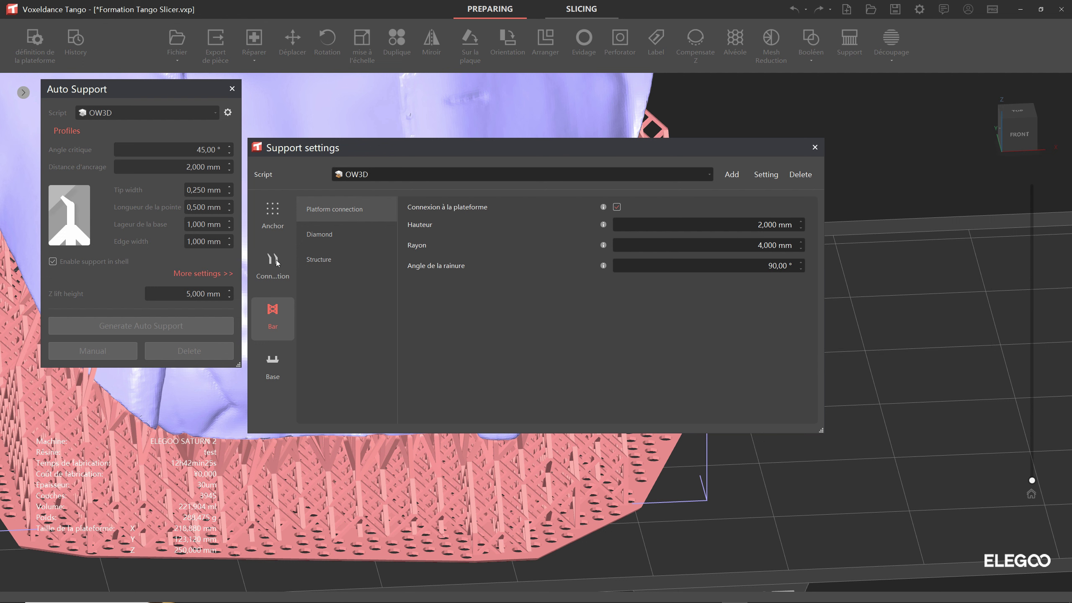
{"action": "left_click", "coordinate": [329, 235]}
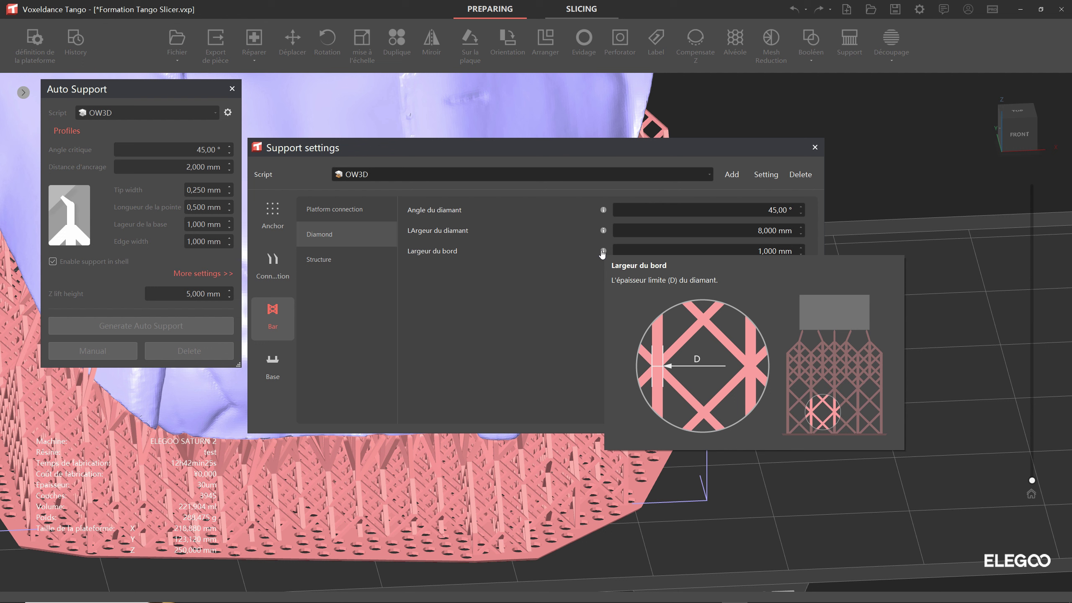
- In the bar structure settings, try Niveau 2 for Simplifier le niveau, restore Niveau 3 and check the Avoid neary parts explanation
{"action": "left_click", "coordinate": [349, 264]}
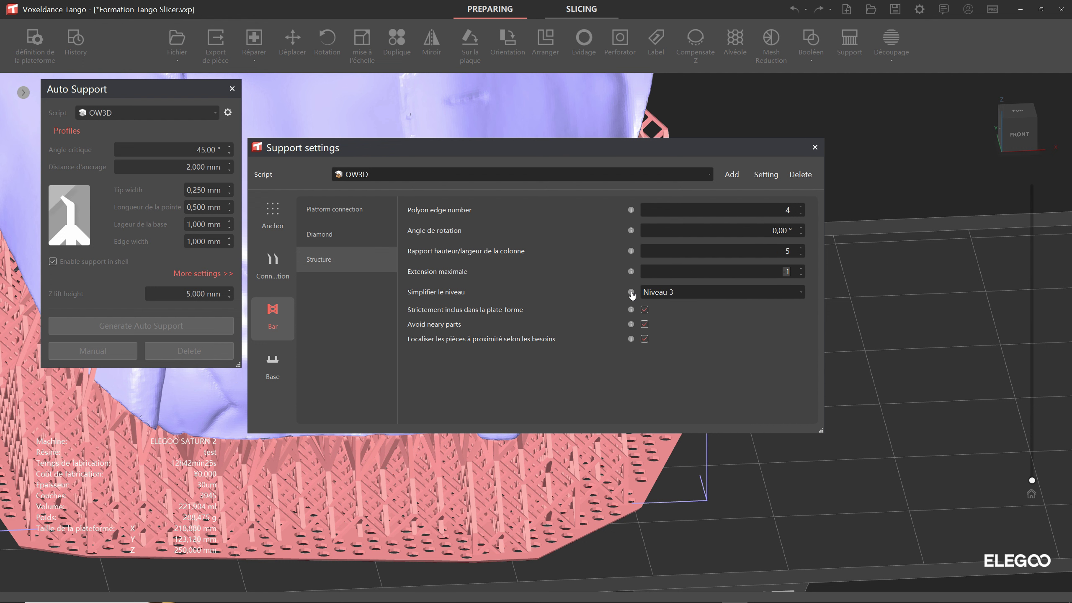
{"action": "mouse_move", "coordinate": [632, 296]}
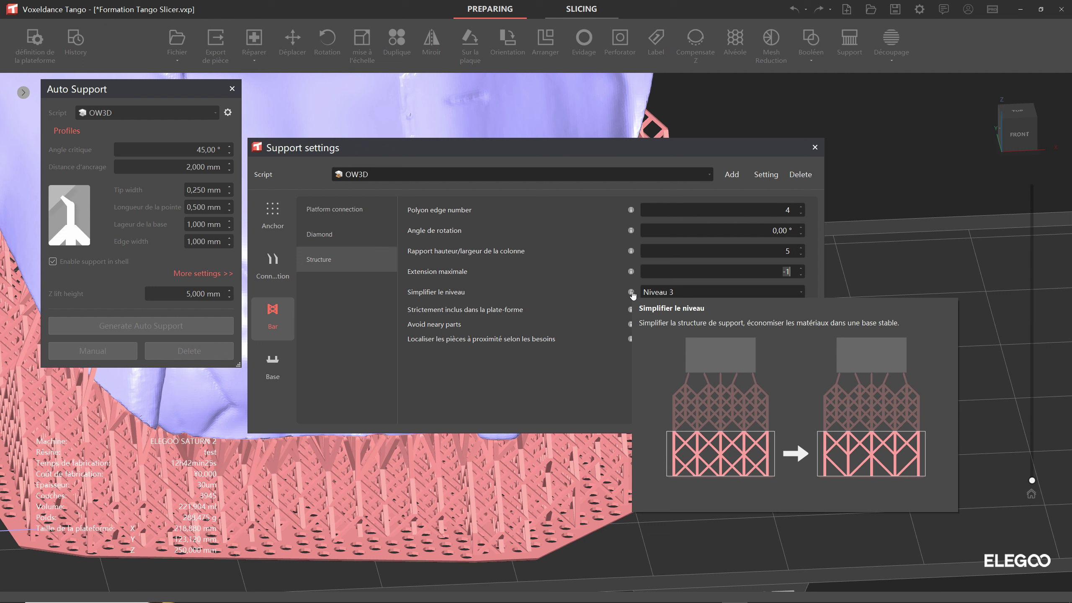
{"action": "left_click", "coordinate": [690, 287]}
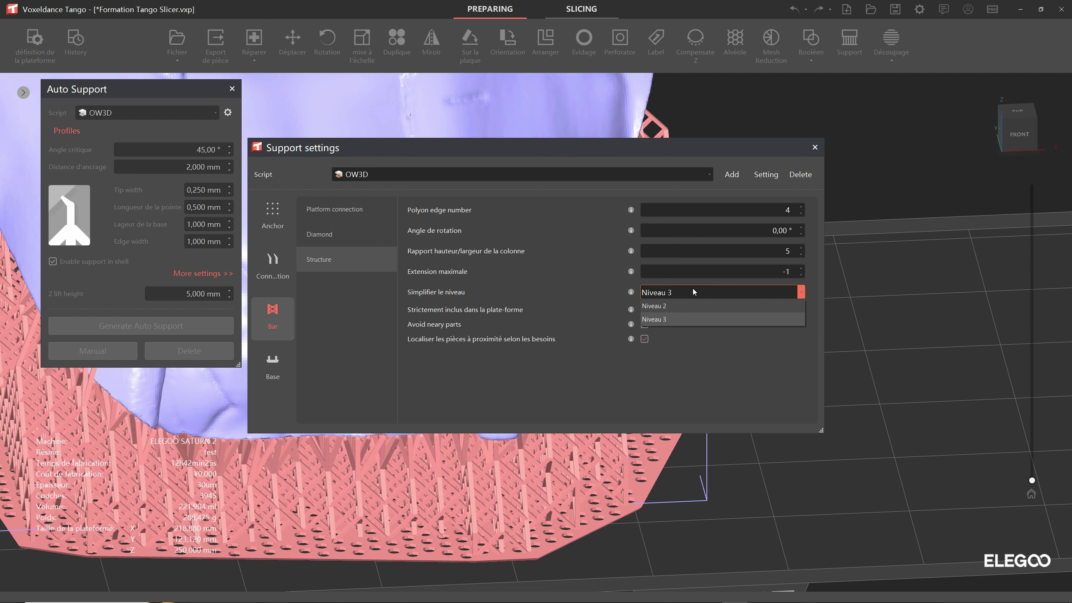
{"action": "left_click", "coordinate": [670, 304]}
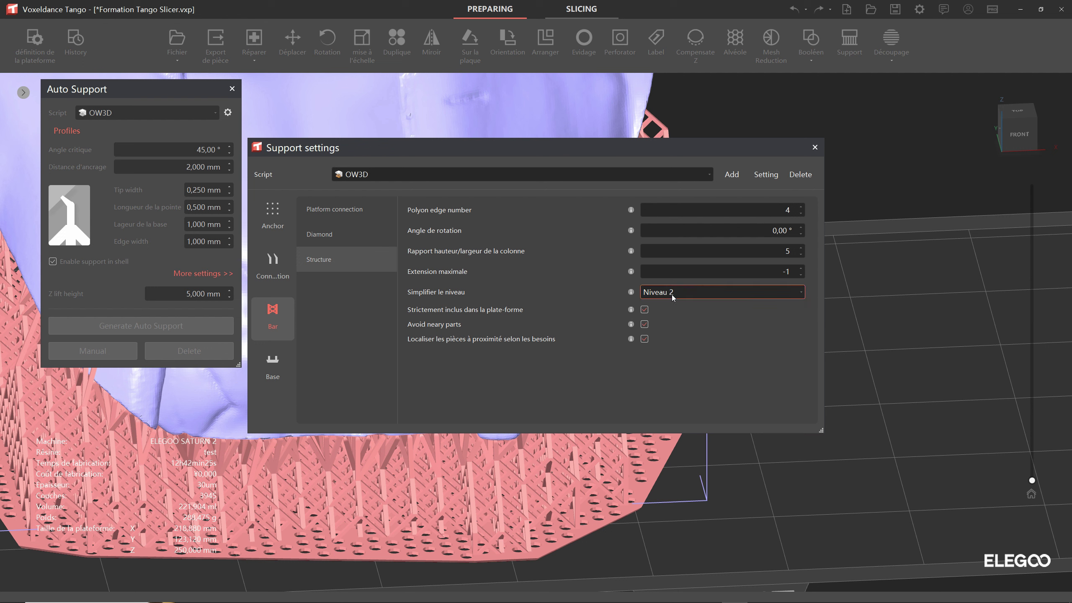
{"action": "mouse_move", "coordinate": [633, 296]}
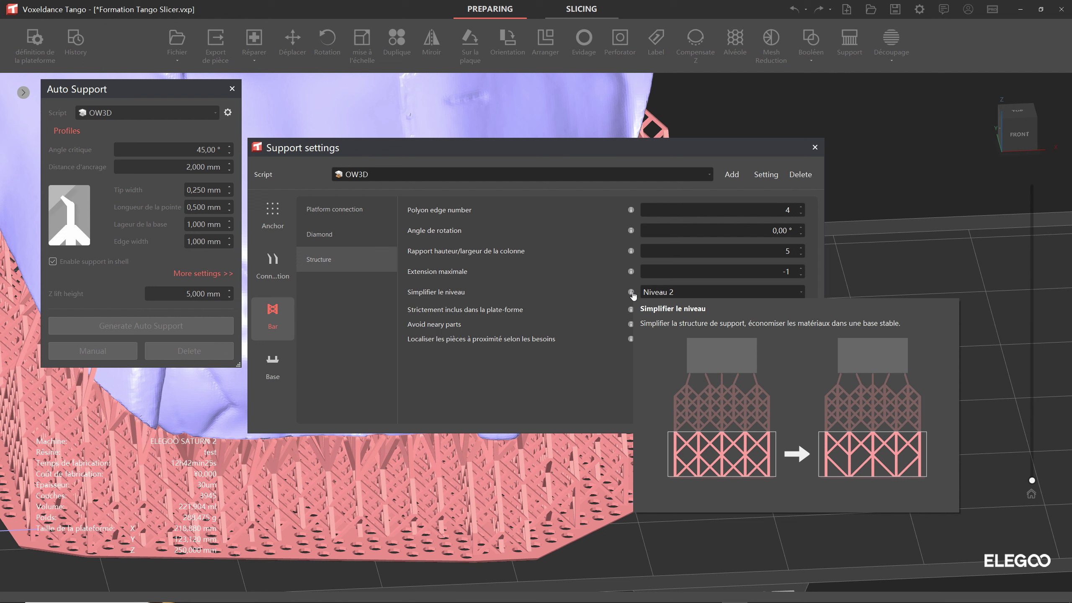
{"action": "left_click", "coordinate": [671, 291]}
{"action": "left_click", "coordinate": [674, 320]}
{"action": "left_click", "coordinate": [677, 292]}
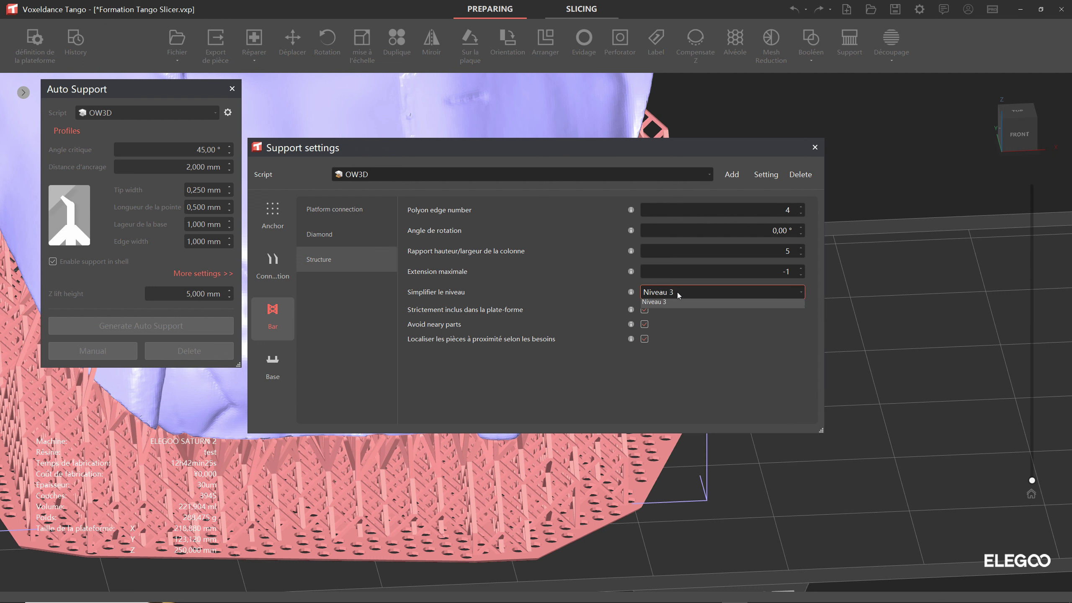
{"action": "left_click", "coordinate": [607, 301]}
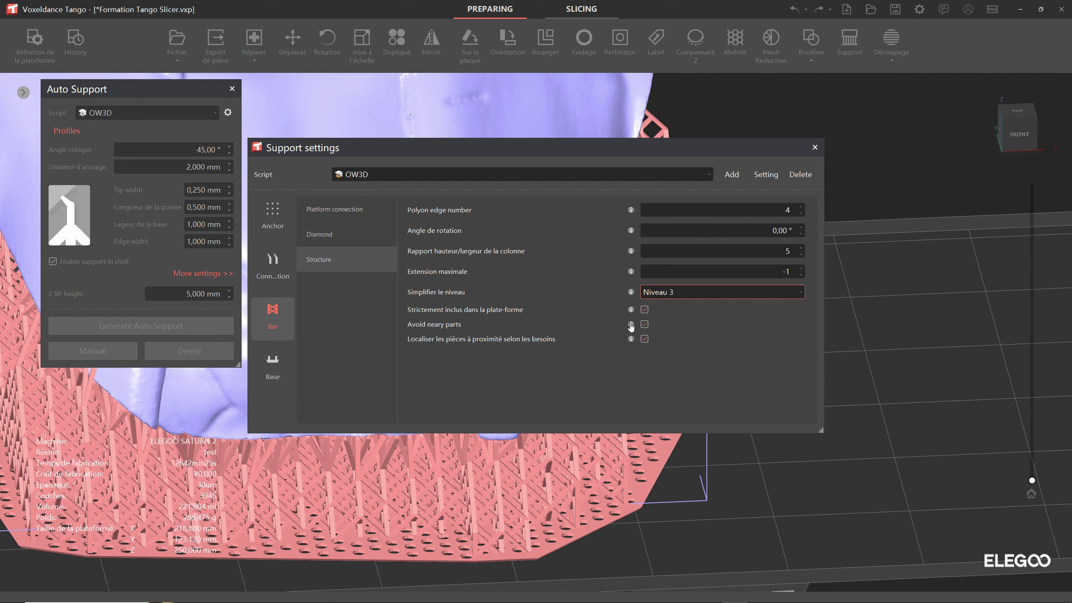
{"action": "mouse_move", "coordinate": [631, 325]}
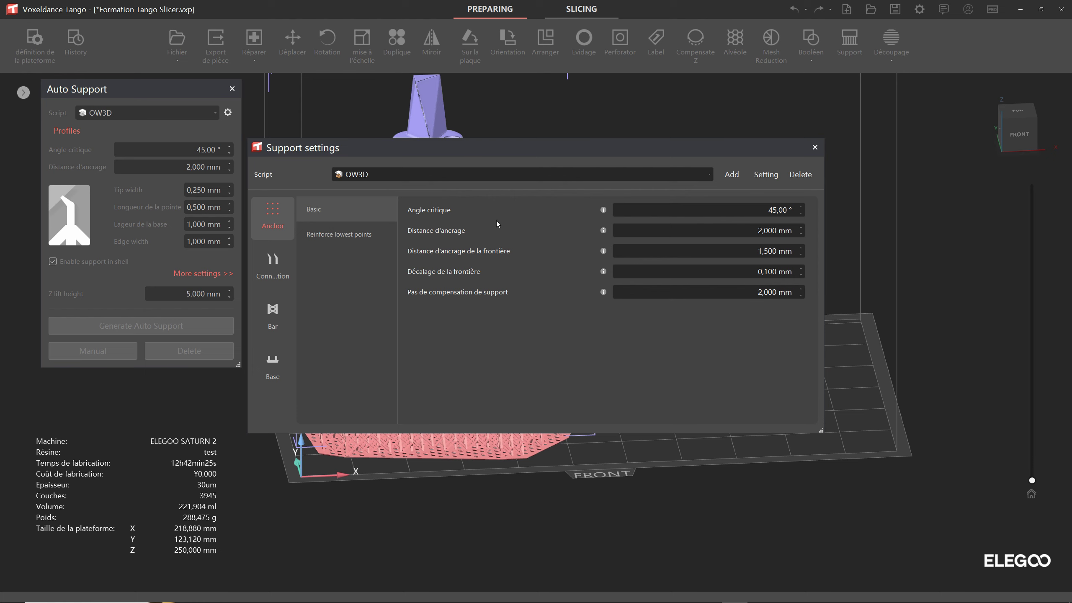
- Recheck the script's basic anchor settings, lowest-point reinforcement and top part connection values
{"action": "mouse_move", "coordinate": [439, 210]}
{"action": "left_click", "coordinate": [364, 236]}
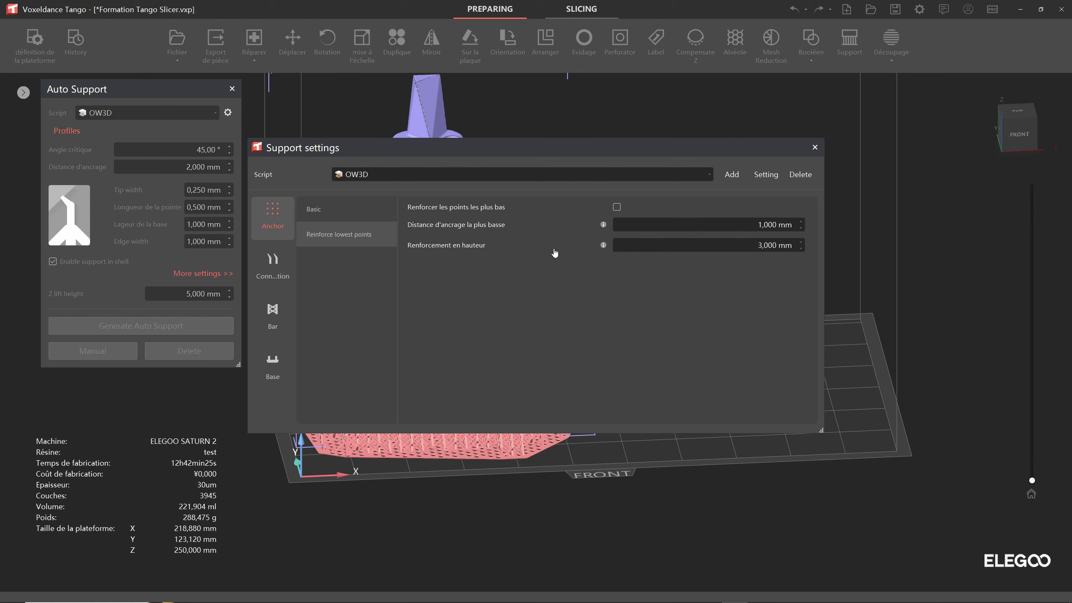
{"action": "left_click", "coordinate": [329, 213]}
{"action": "left_click", "coordinate": [265, 269]}
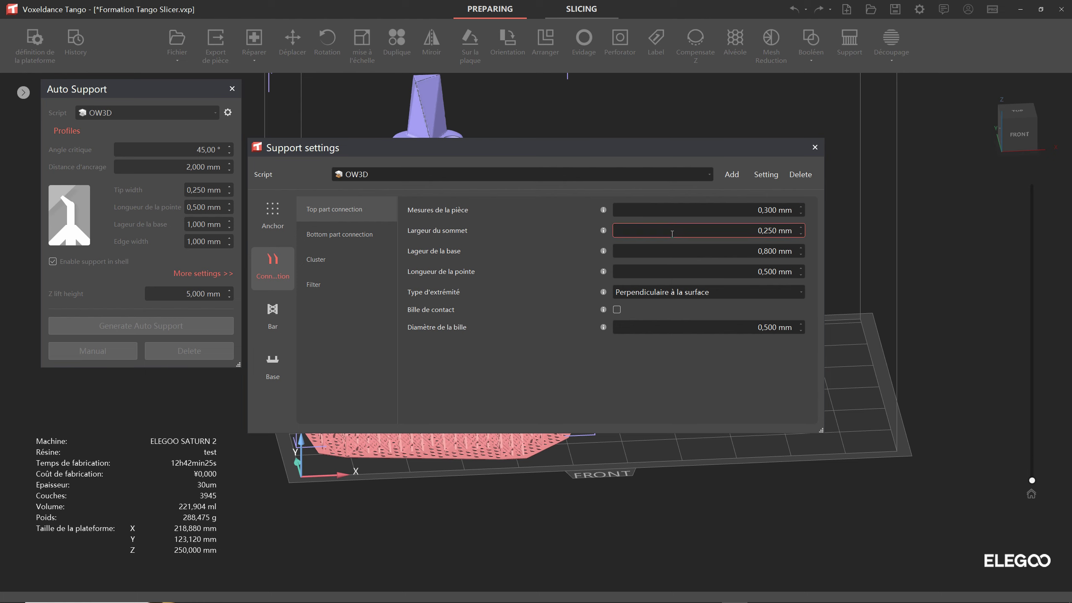
- Recheck the bar's platform connection, diamond and structure settings, followed by the base plate settings
{"action": "left_click", "coordinate": [273, 315]}
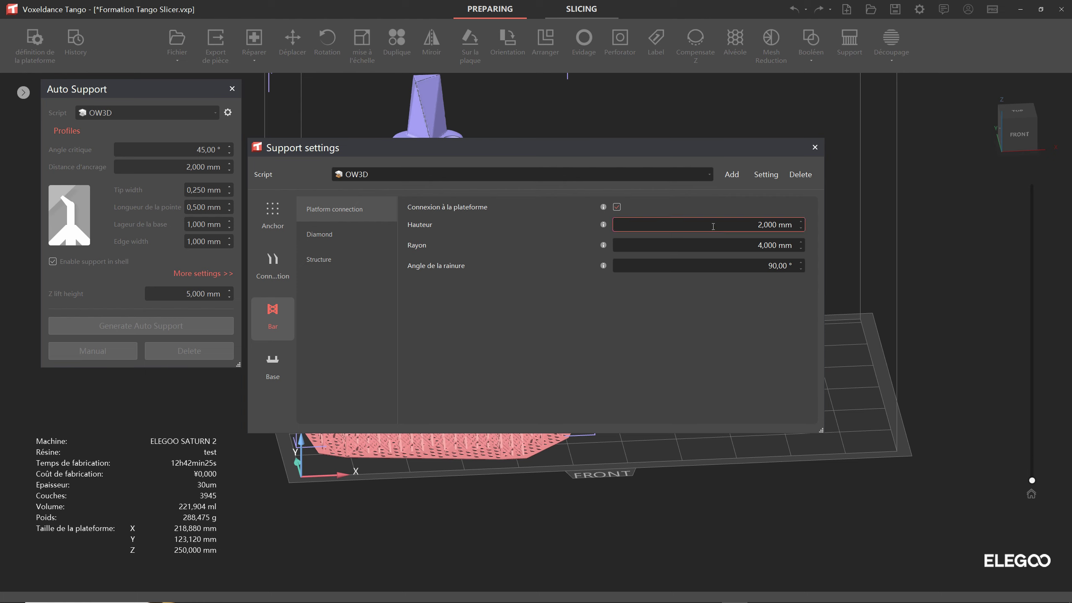
{"action": "left_click", "coordinate": [314, 234]}
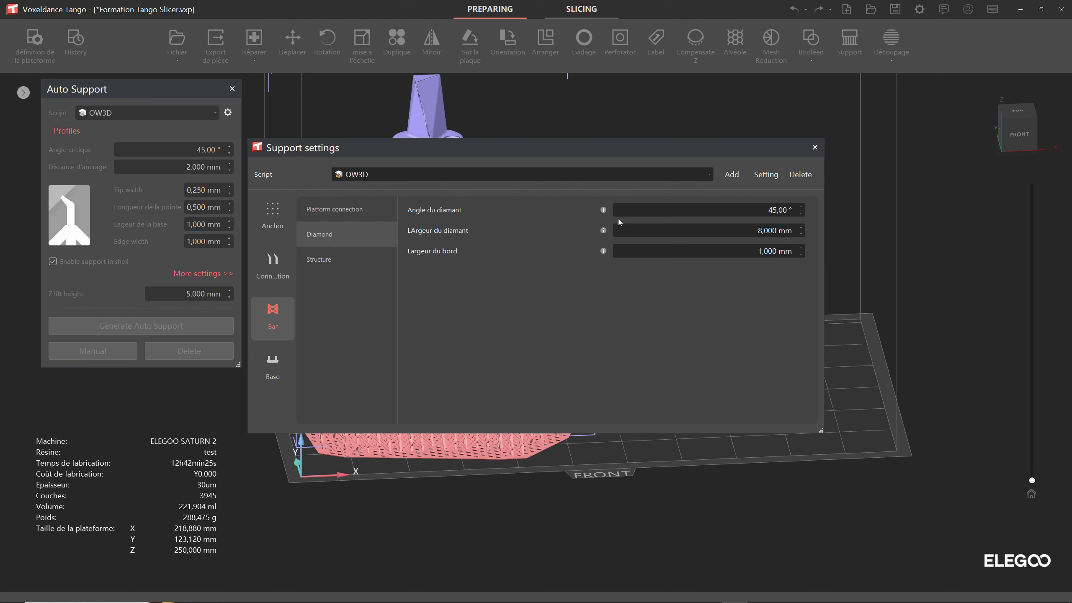
{"action": "left_click", "coordinate": [330, 260]}
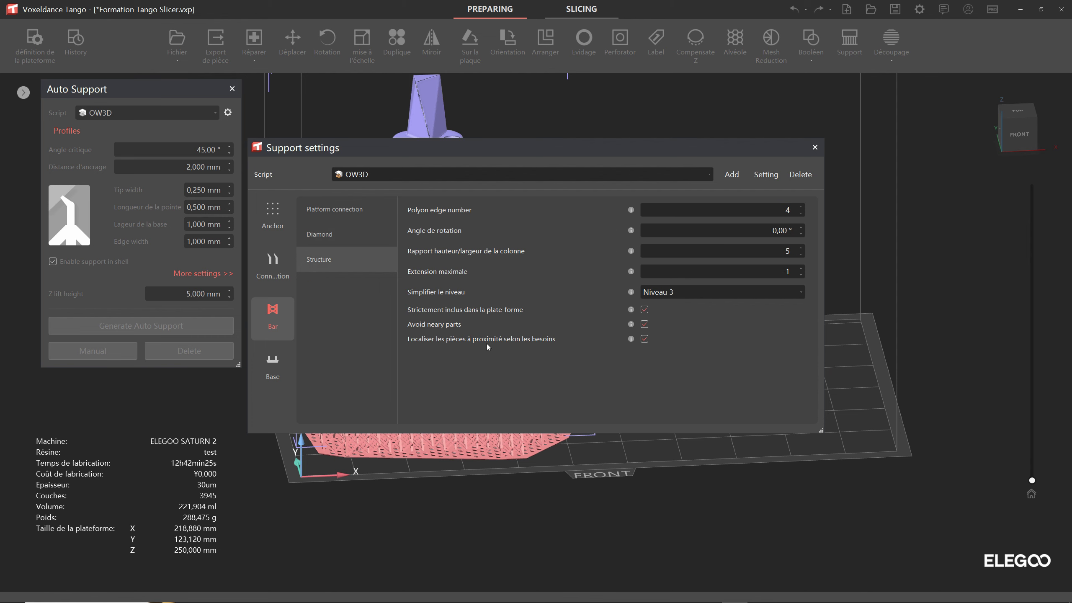
{"action": "left_click", "coordinate": [662, 294]}
{"action": "left_click", "coordinate": [721, 371]}
{"action": "left_click", "coordinate": [273, 363]}
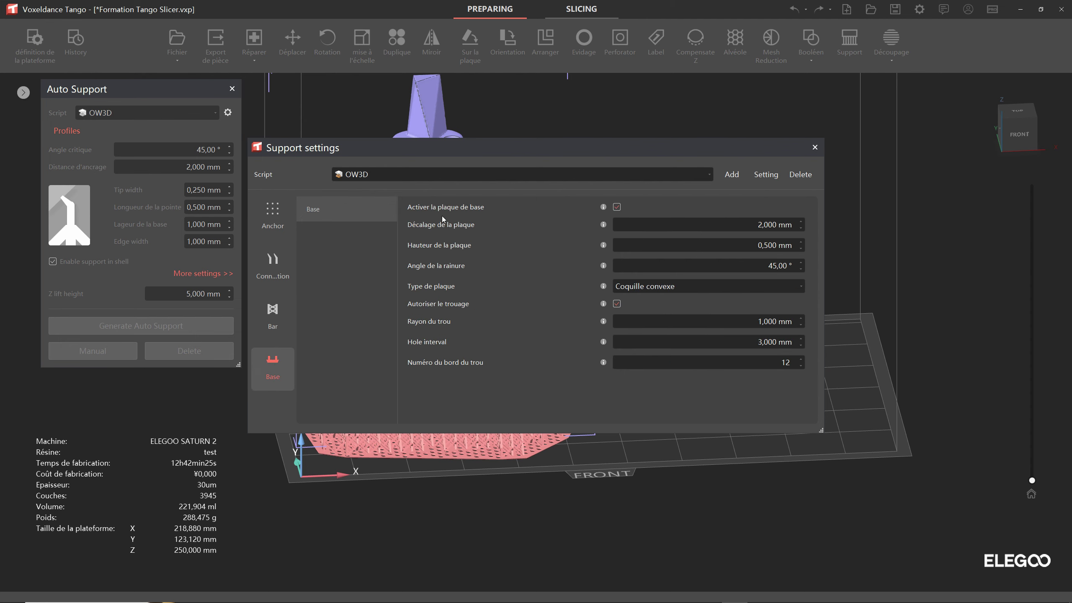